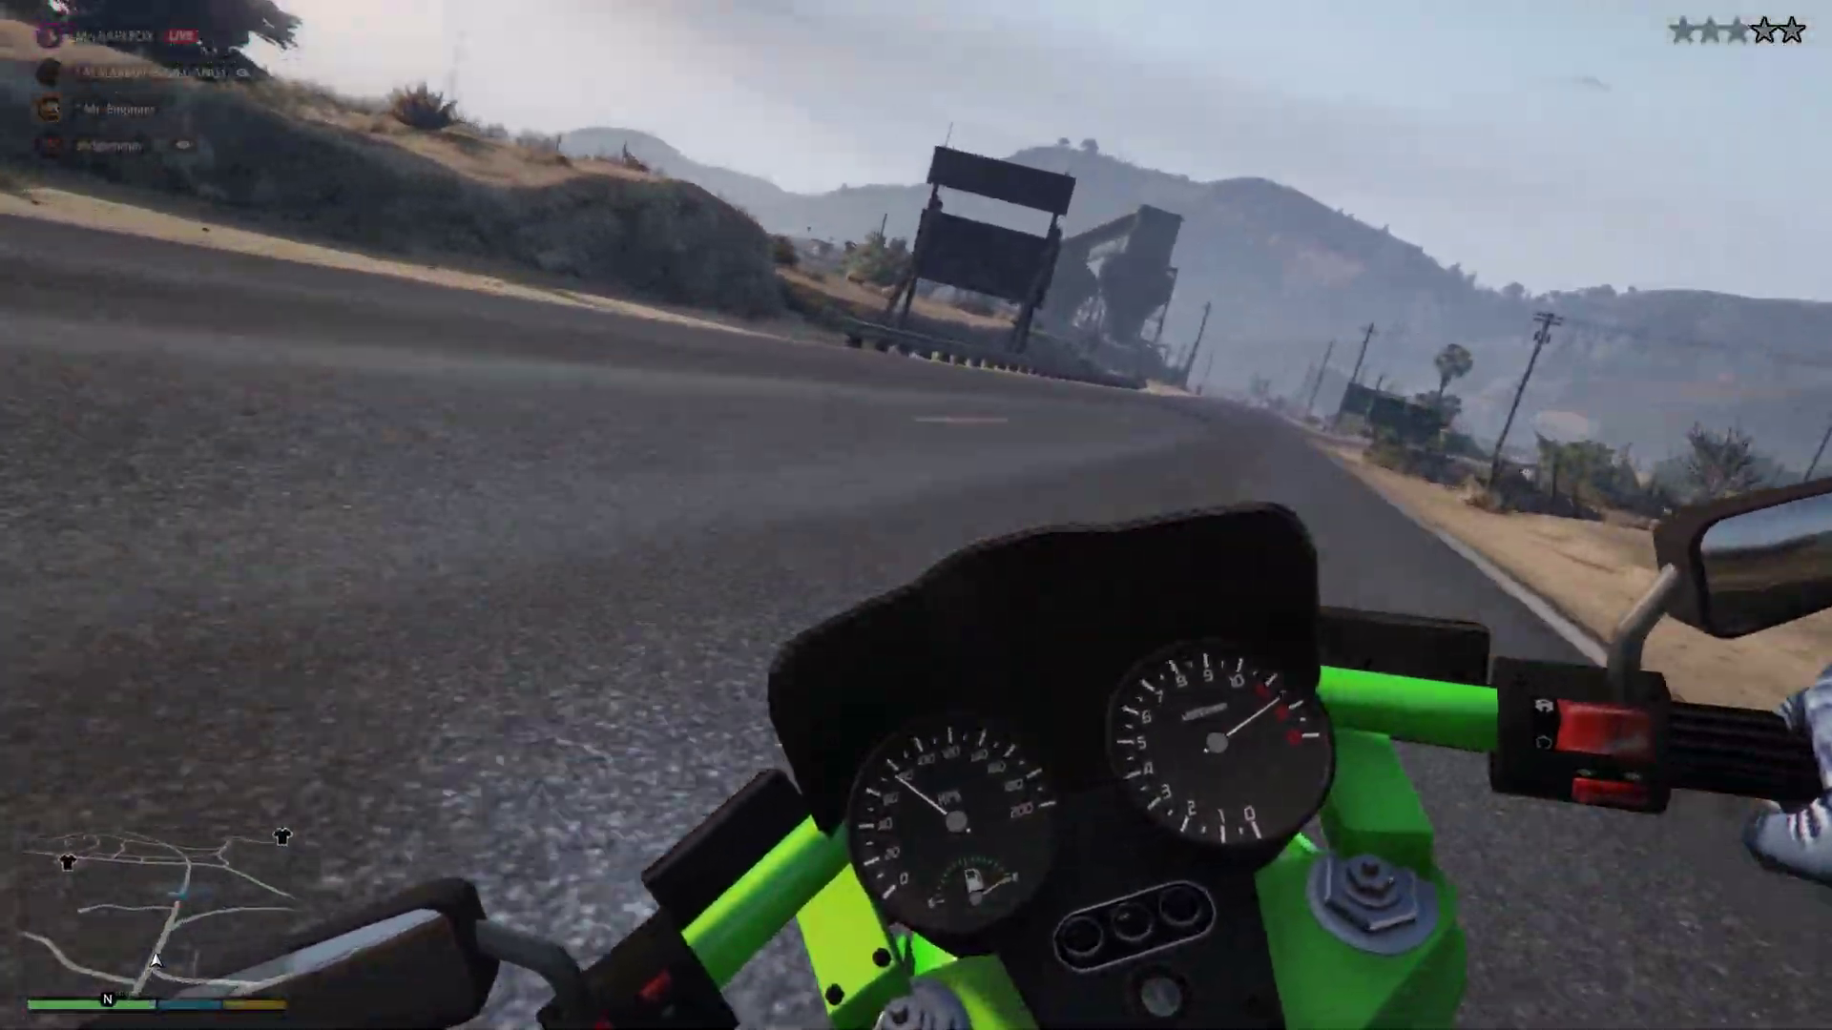
After steering the motorbike briefly, search Start for 'check for updates' to reach Windows Update
key("d")
key("a")
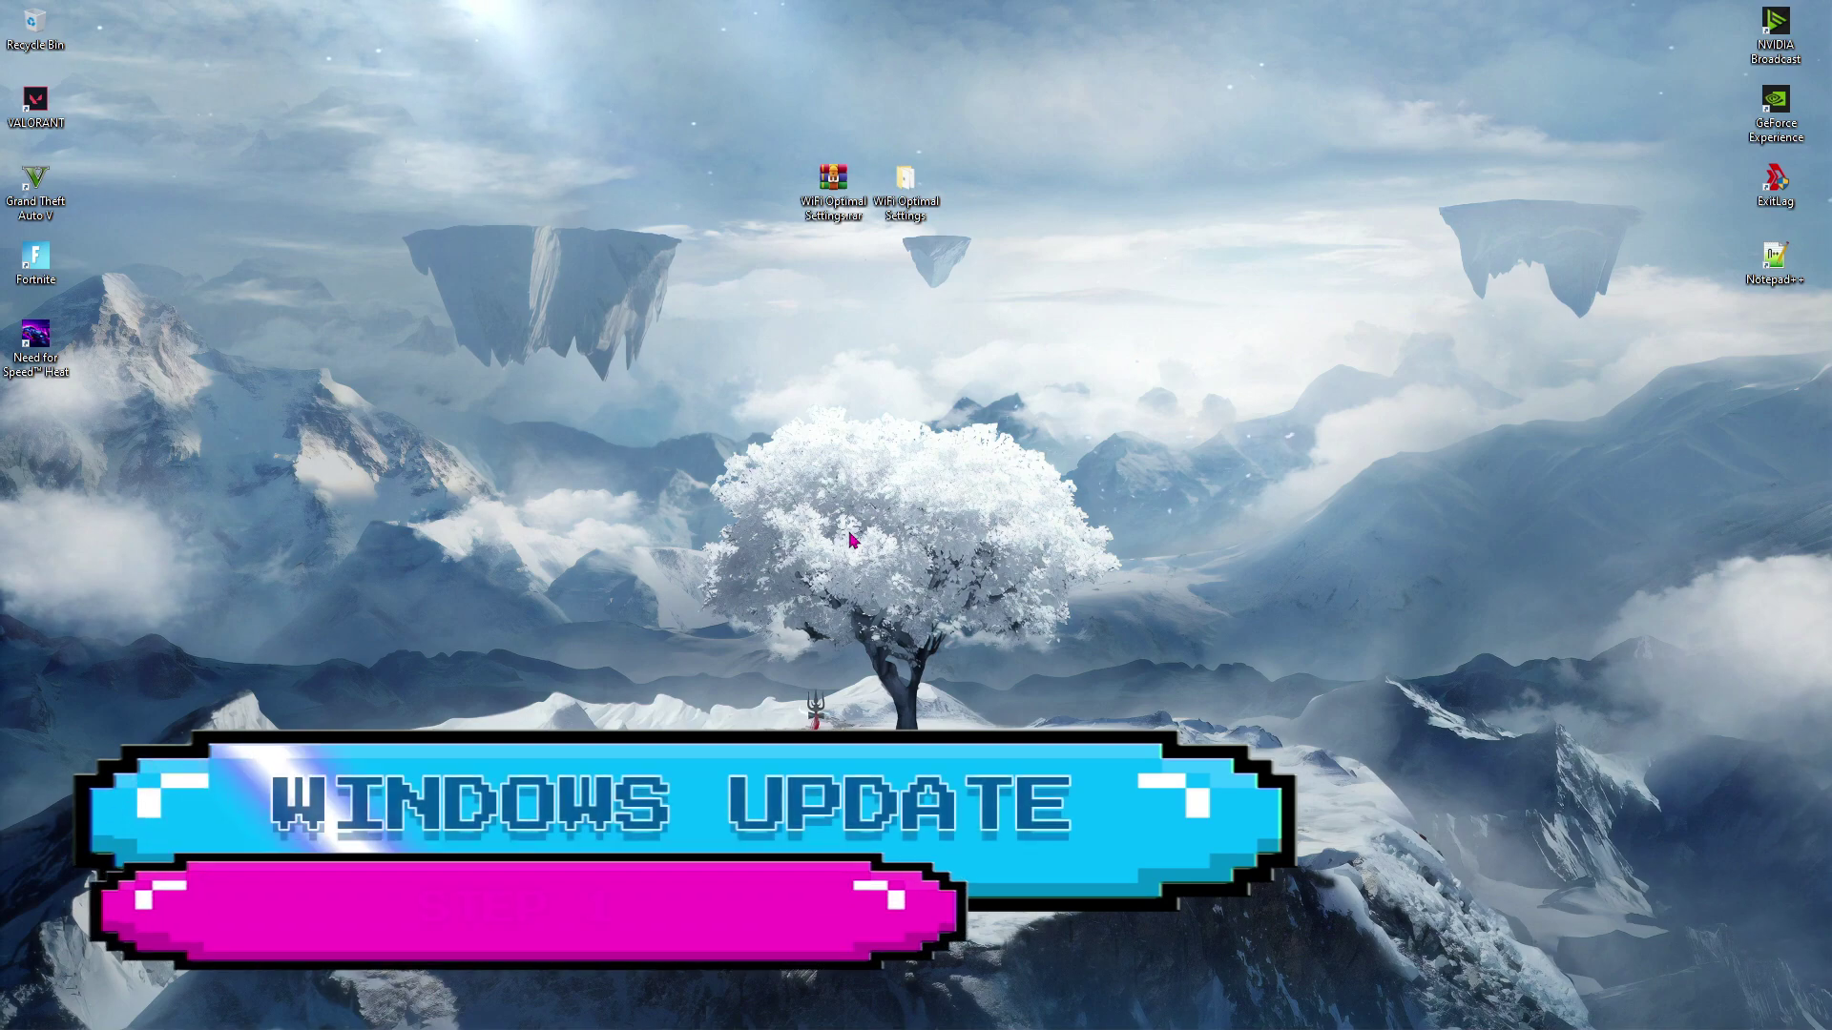
key("super")
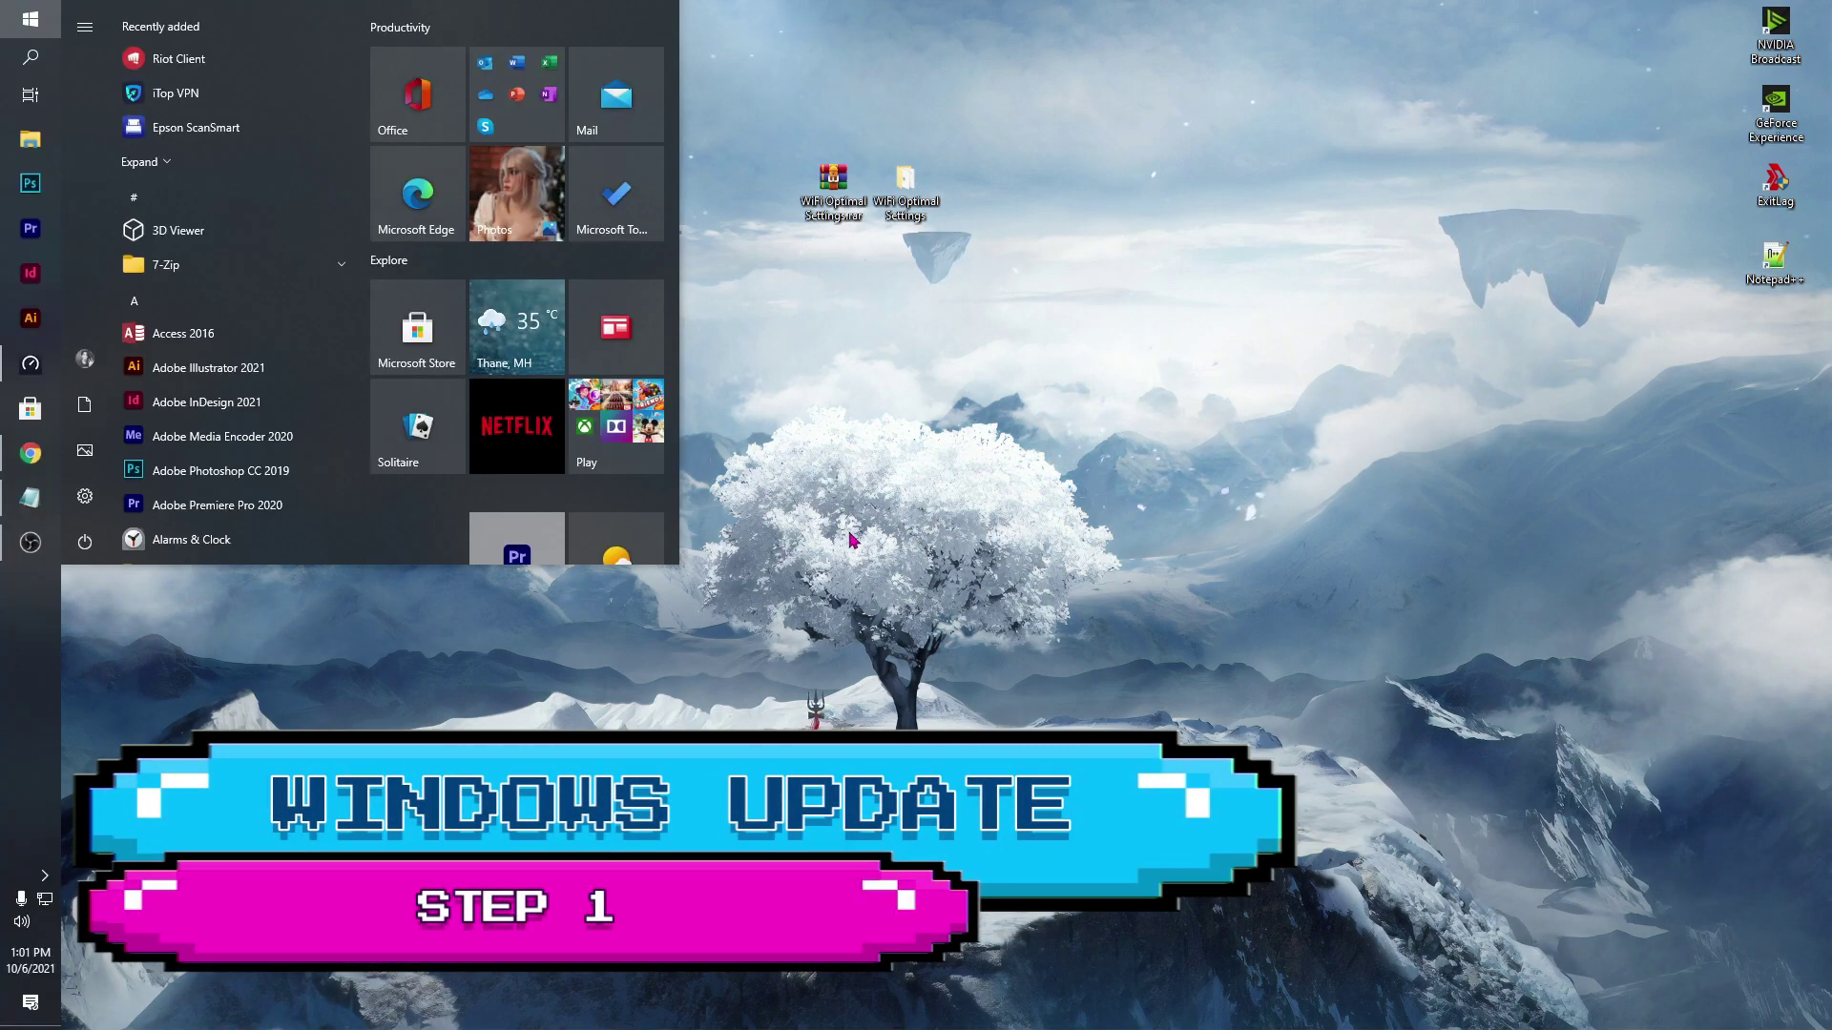
type("c")
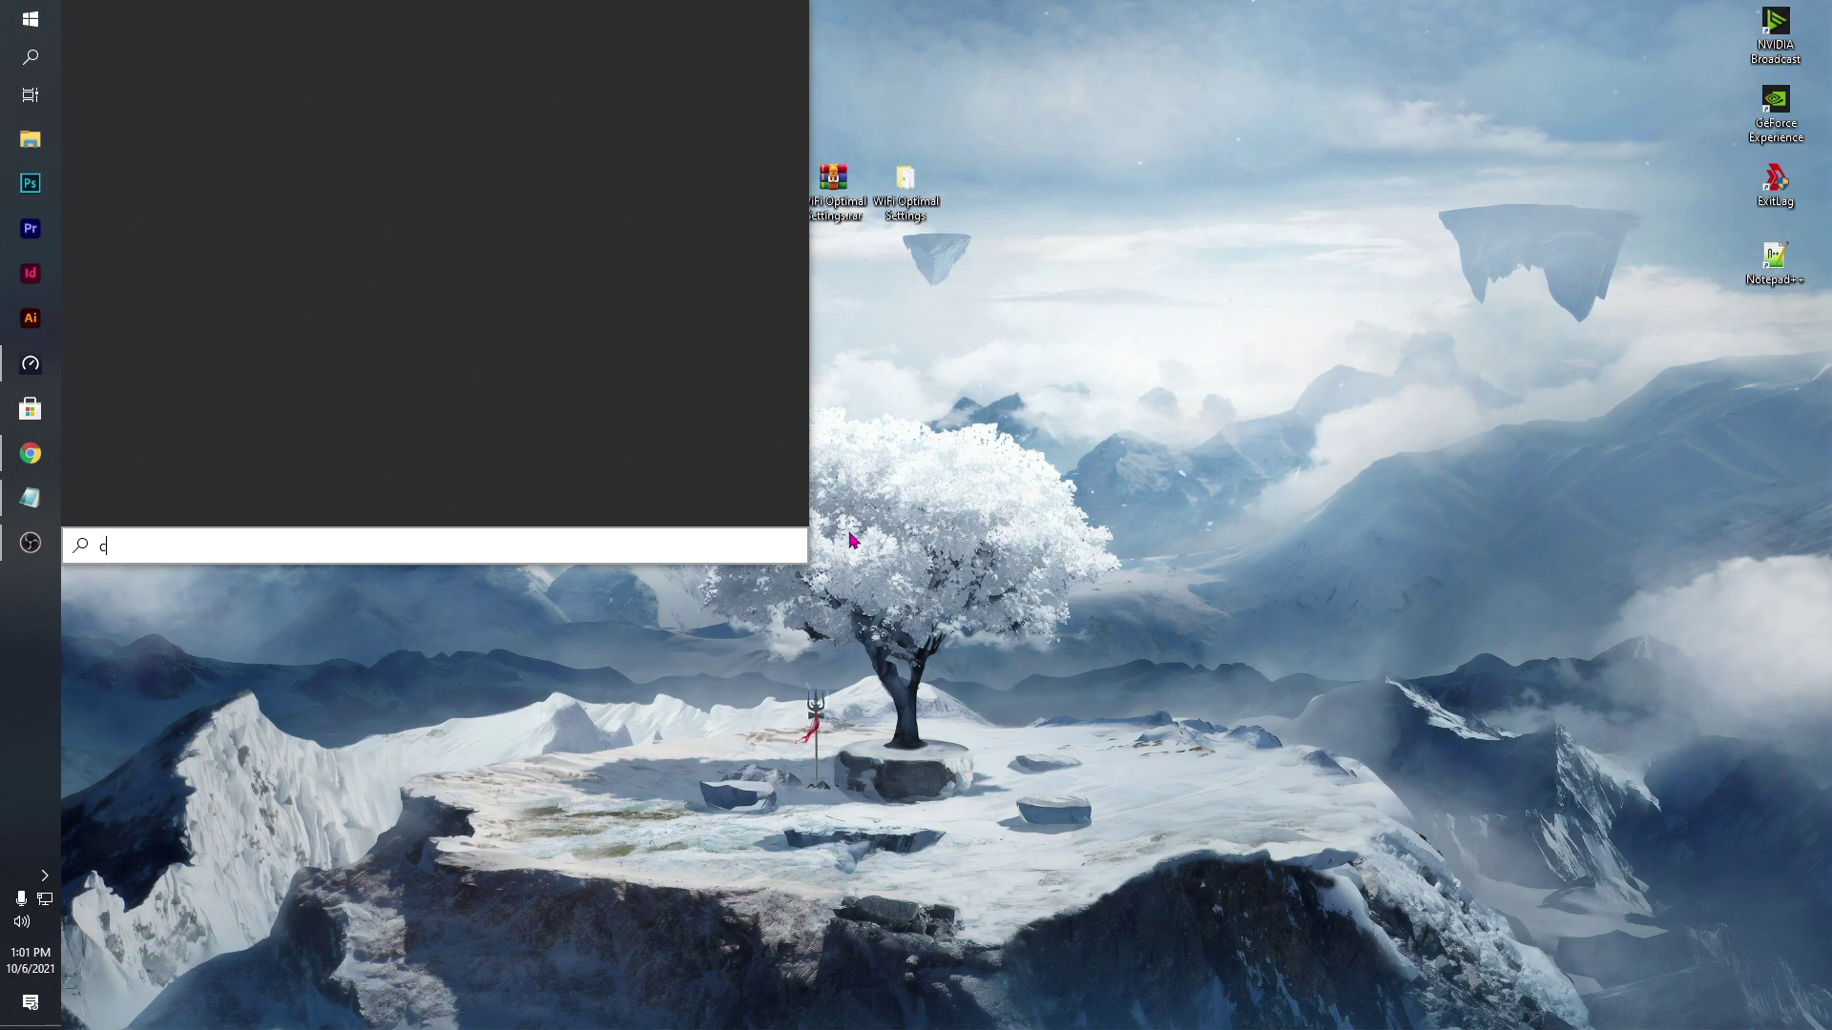
type("heck for")
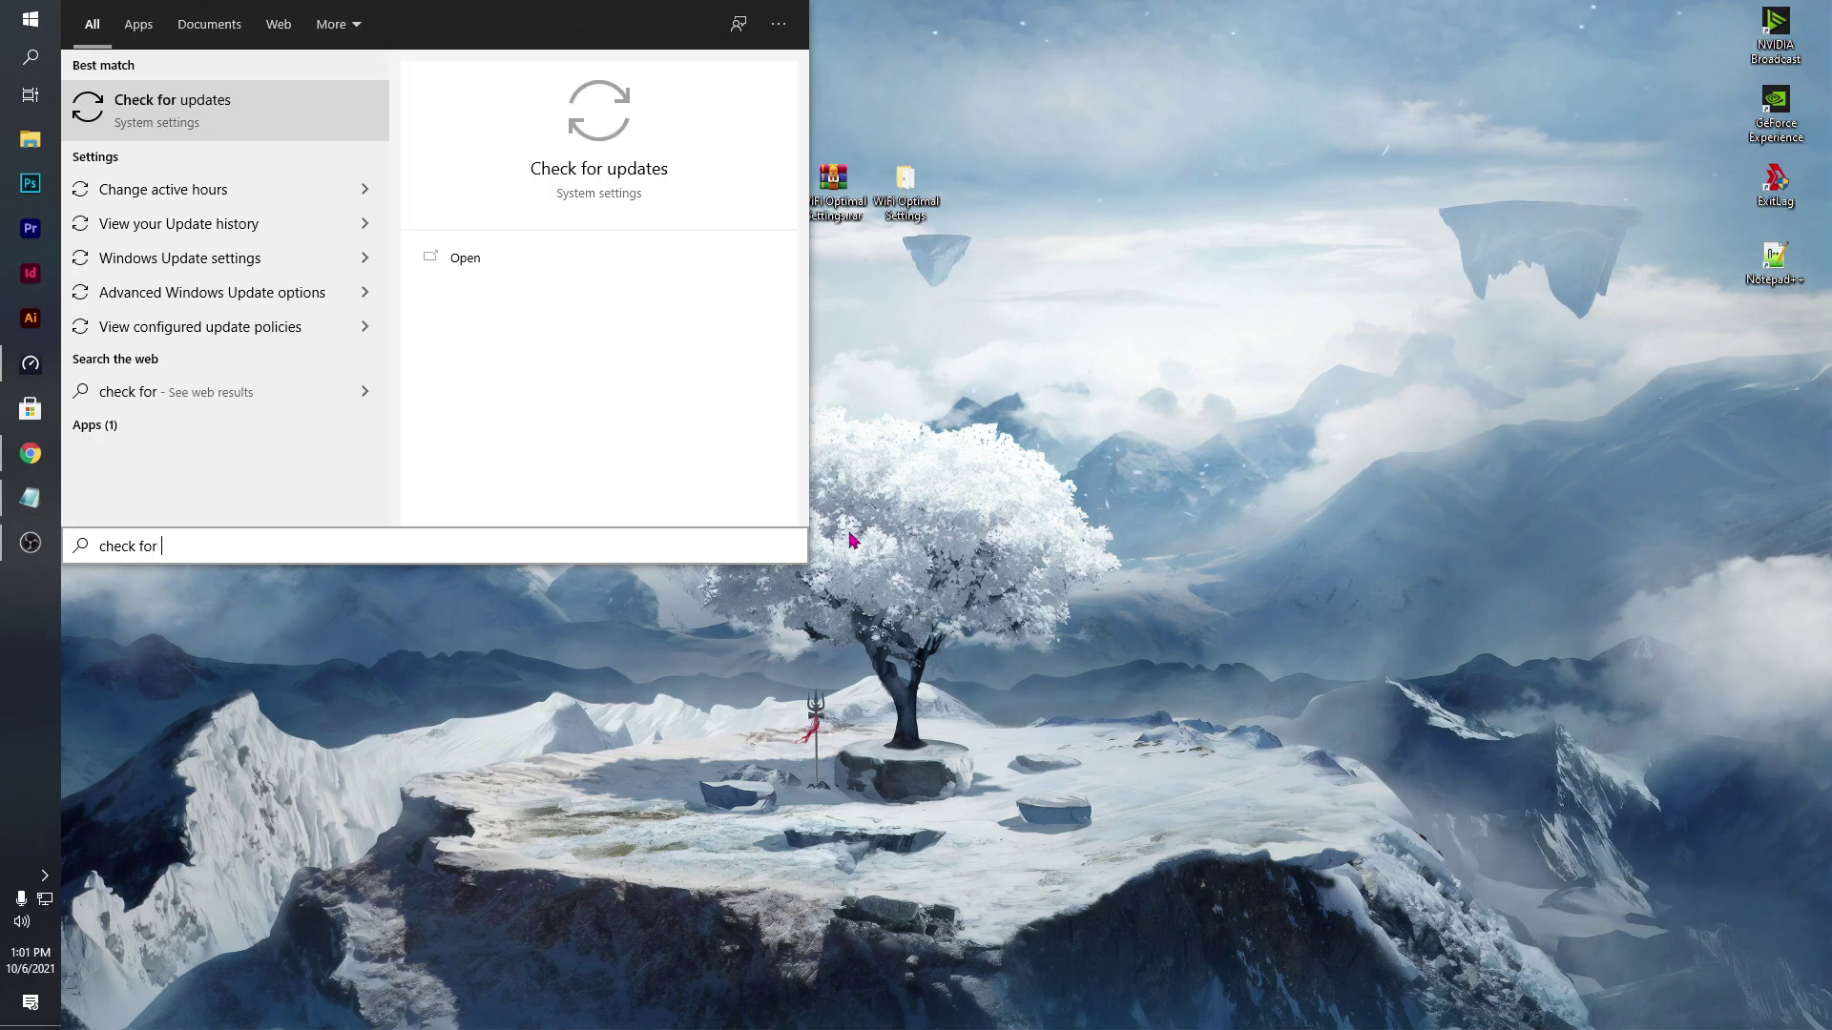
key("Return")
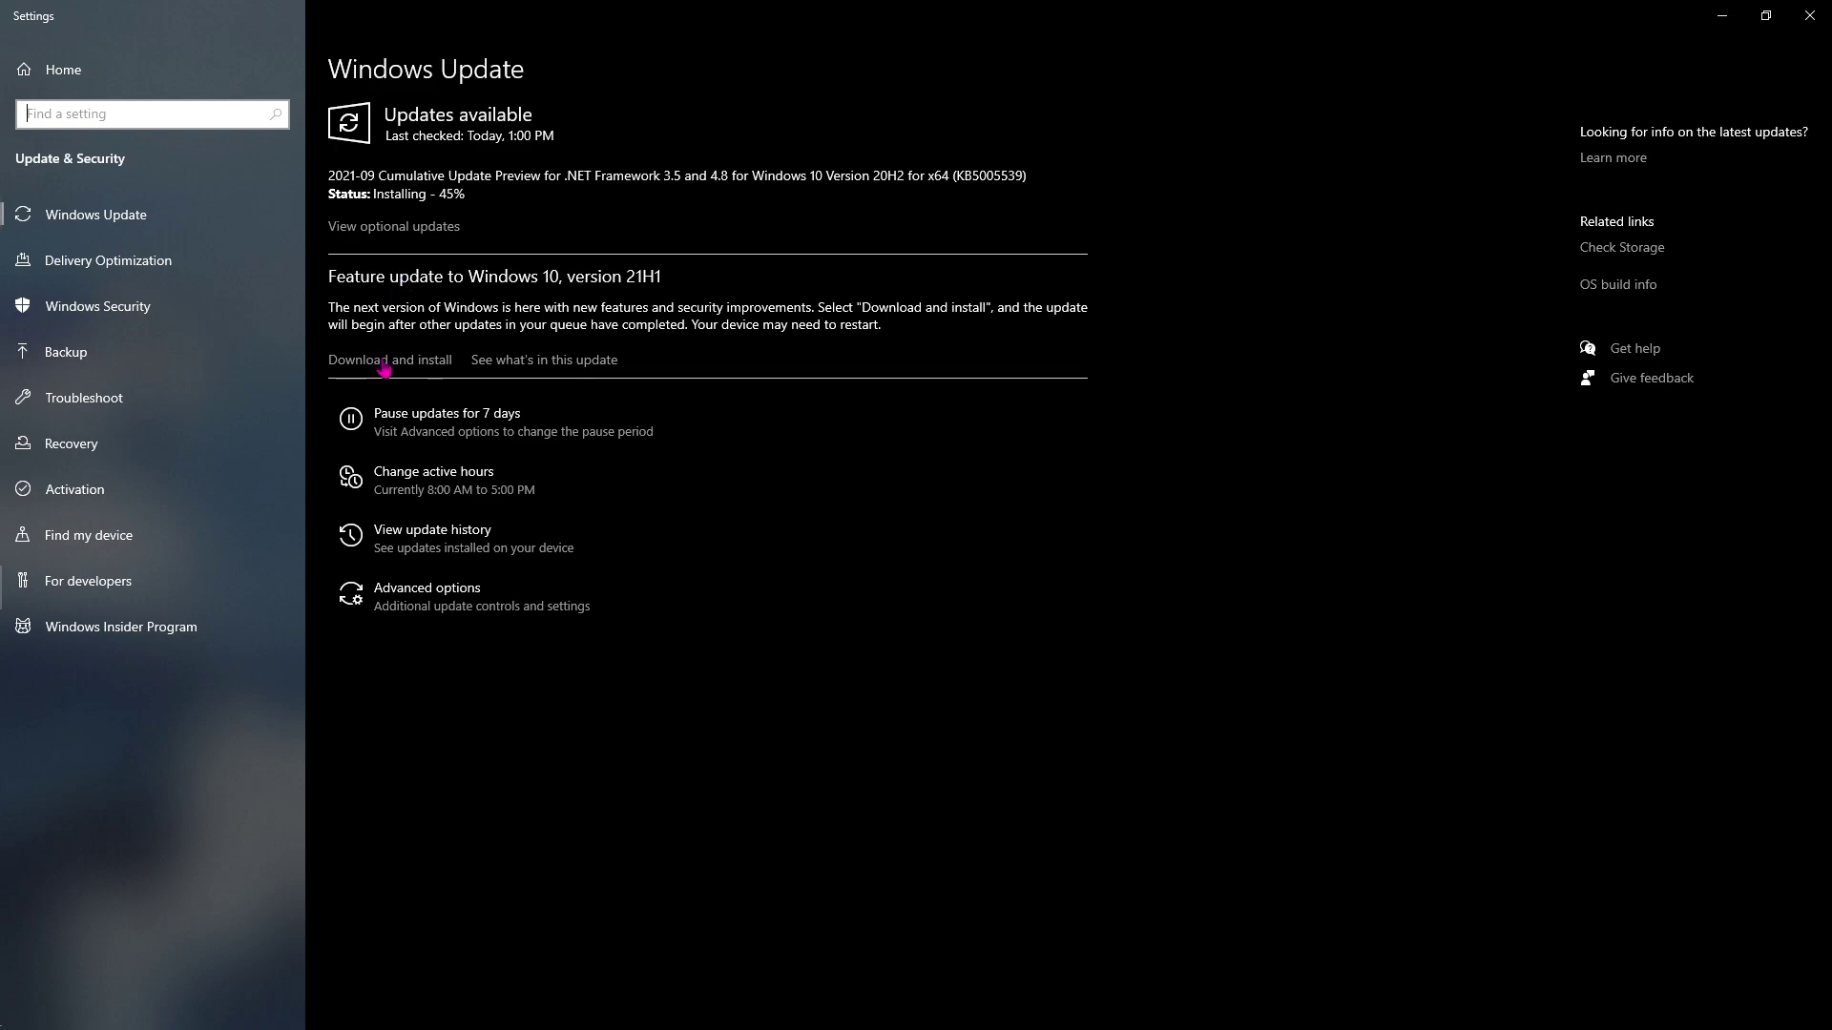
In Delivery Optimization, disable peer downloads and set percentage bandwidth limits to 5%
left_click(75, 279)
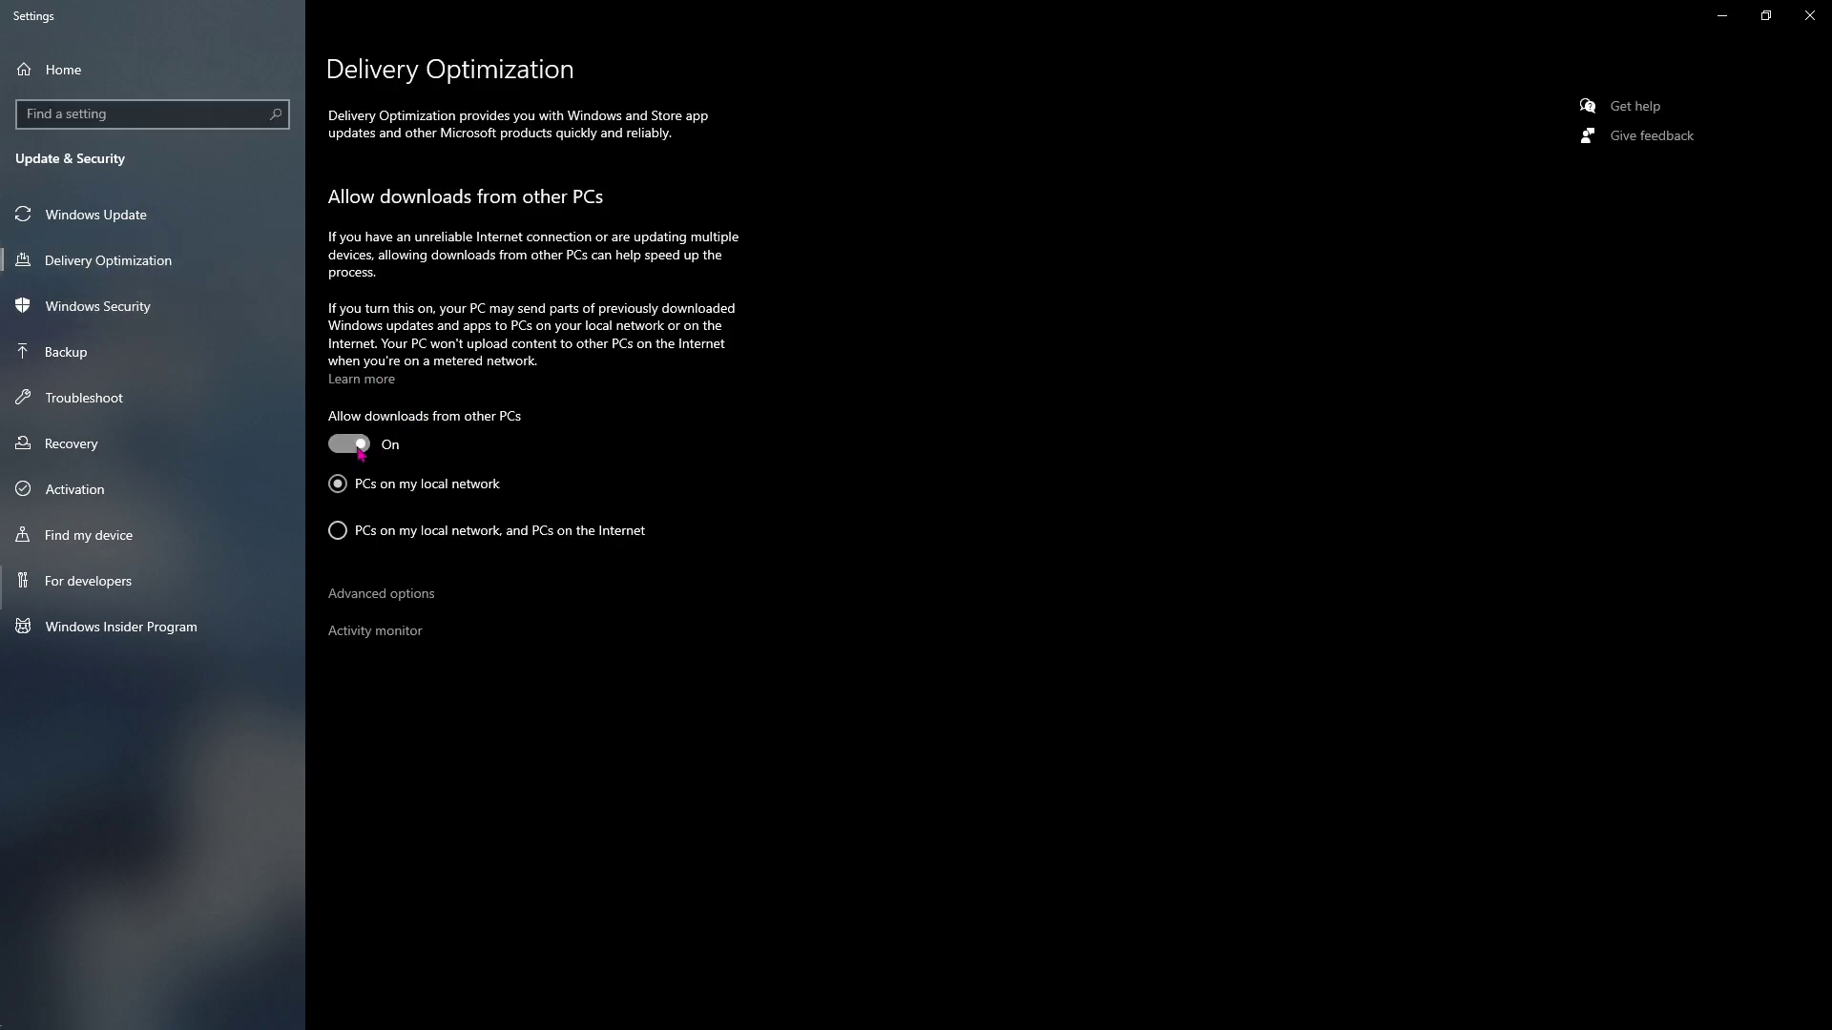
left_click(361, 449)
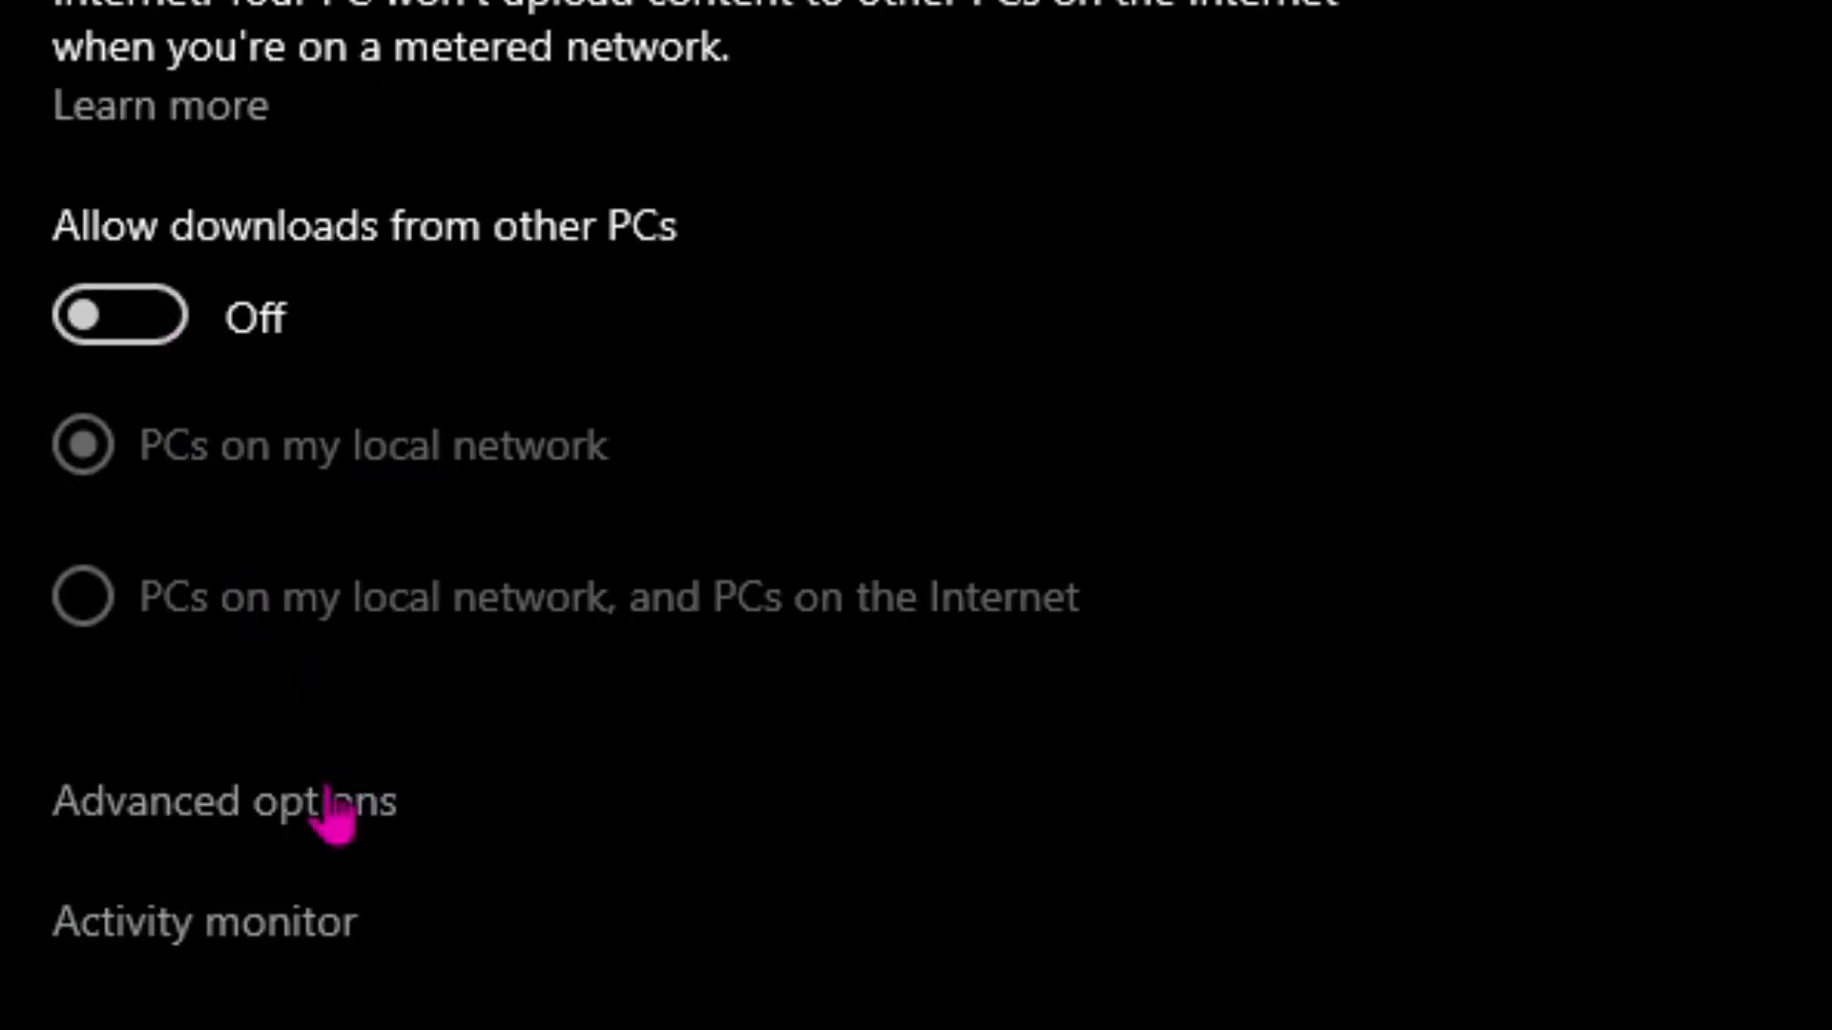
left_click(291, 808)
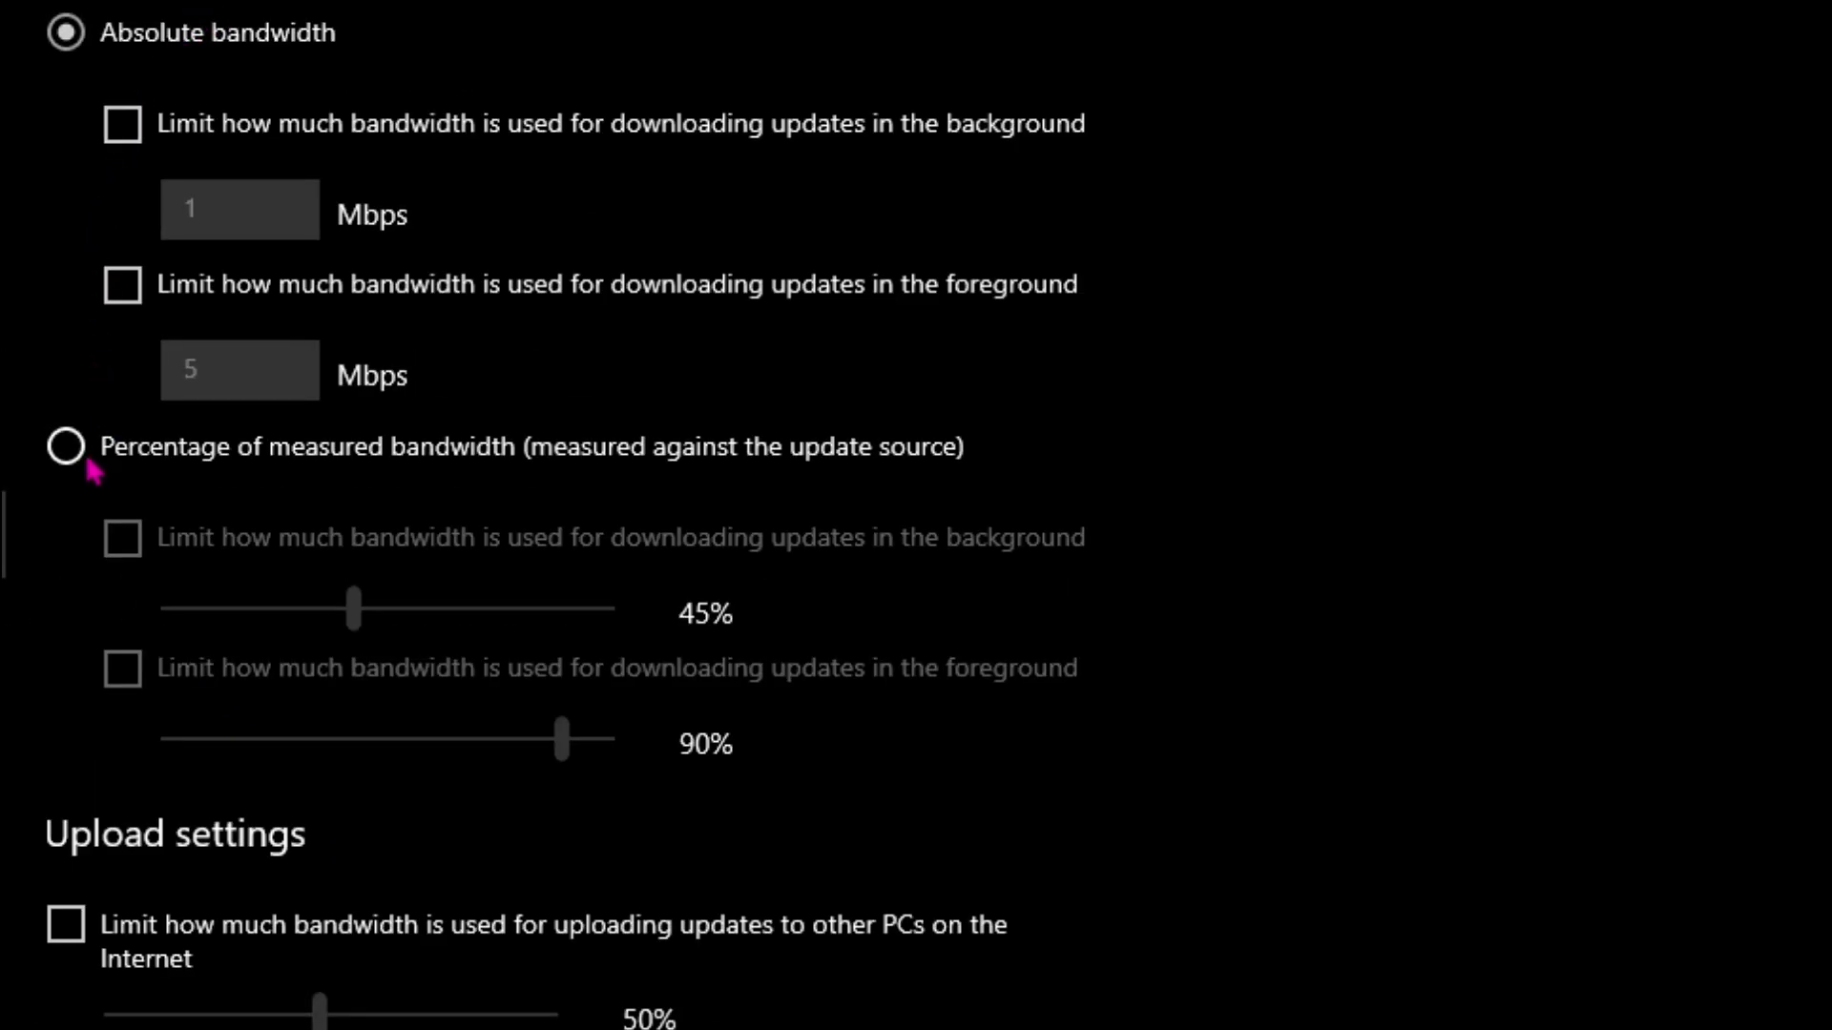
left_click(96, 461)
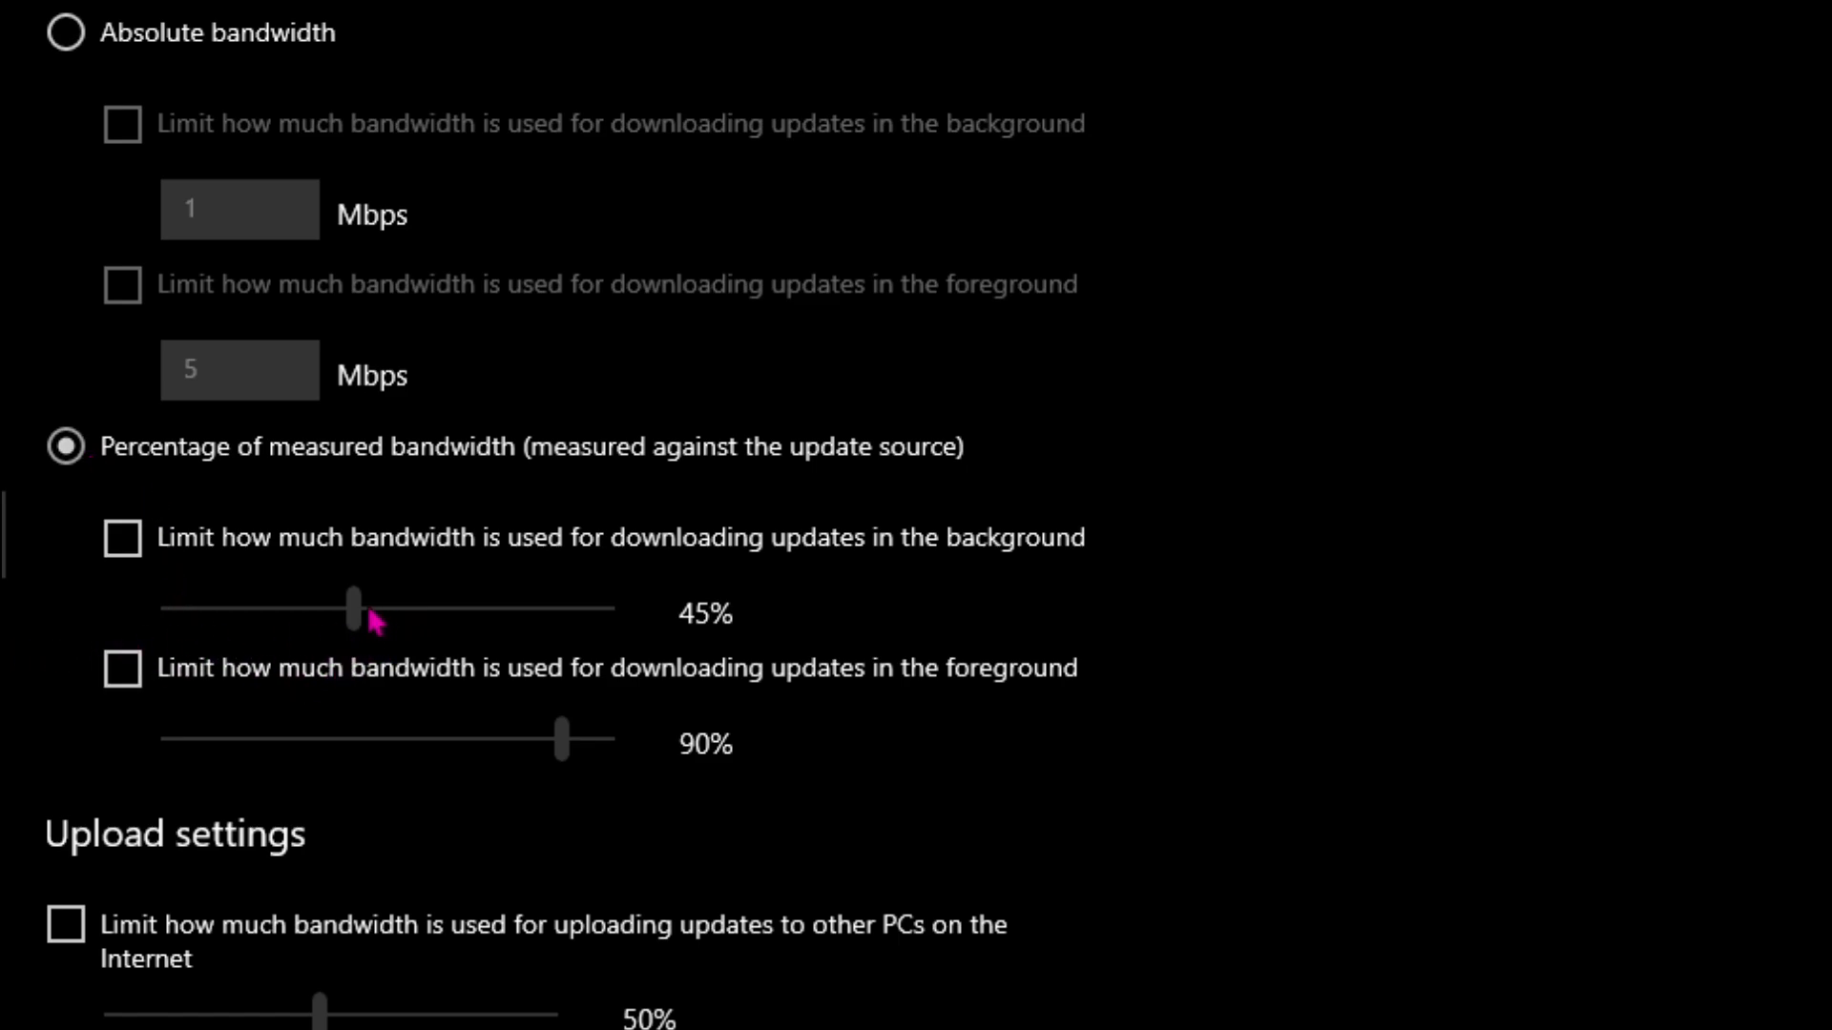
left_click(122, 538)
left_click(122, 668)
left_click_drag(353, 608, 166, 612)
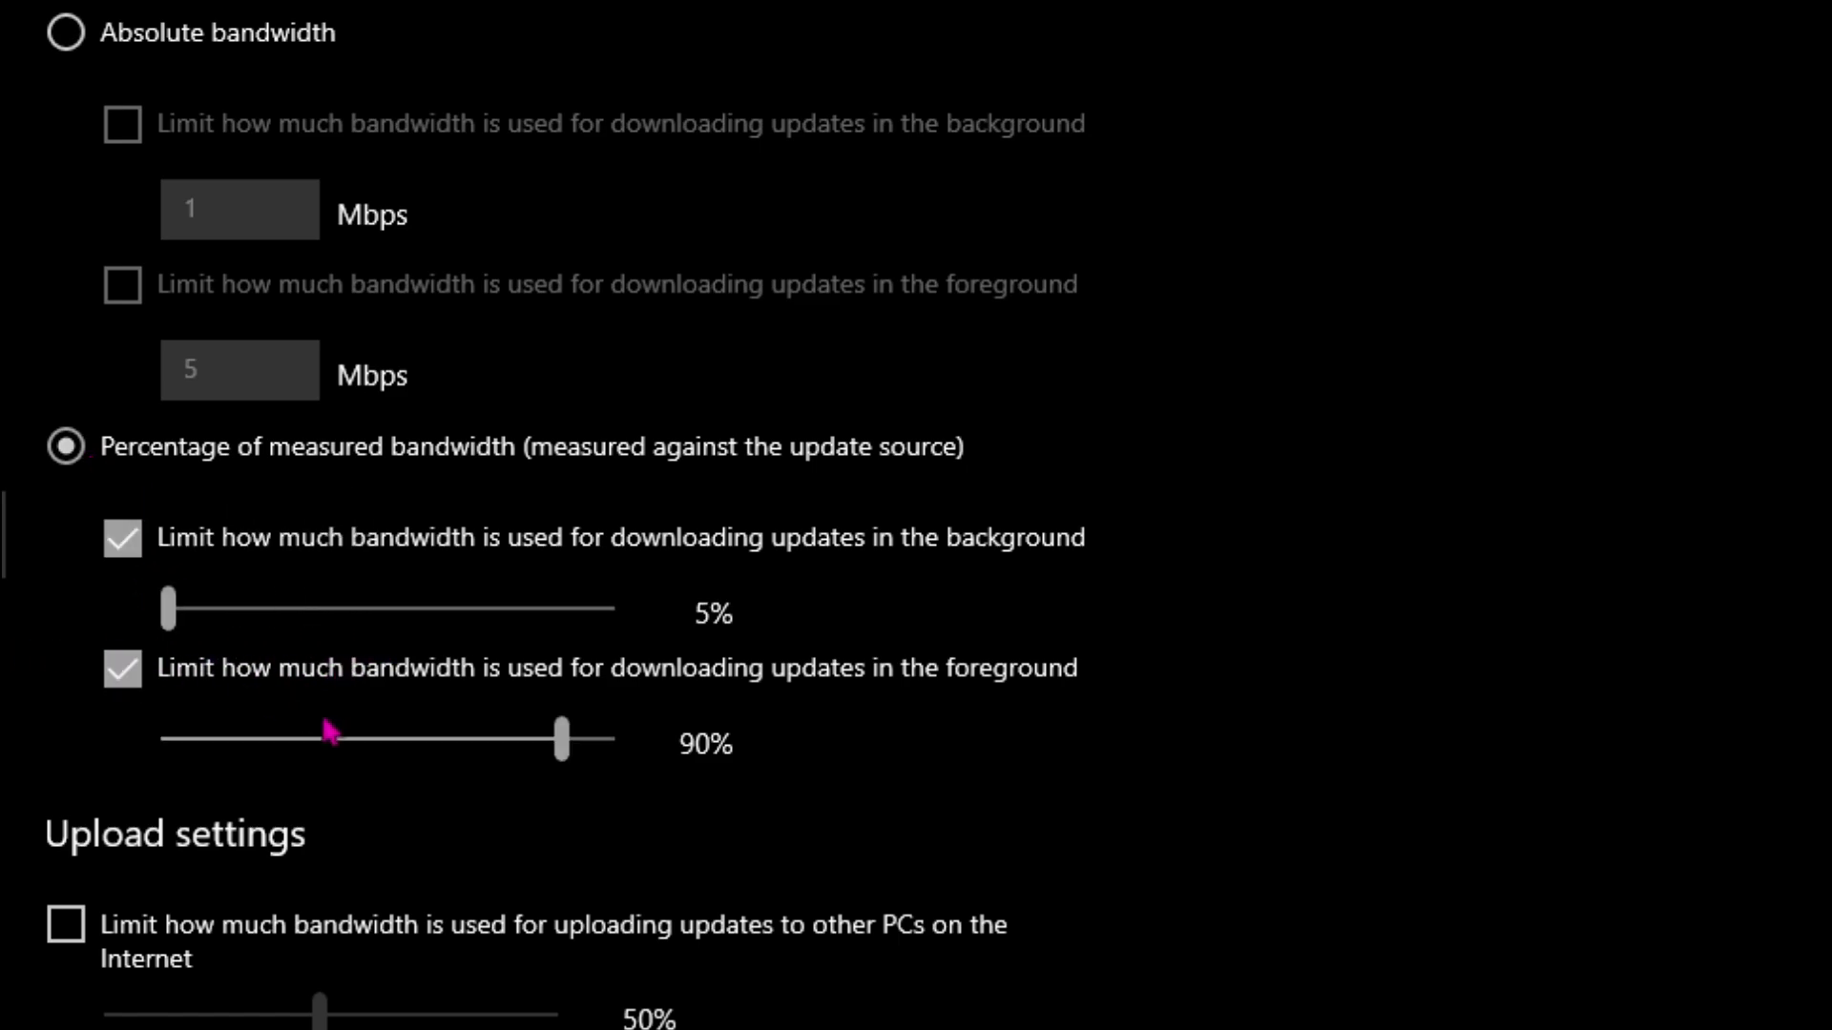
left_click_drag(562, 739, 95, 768)
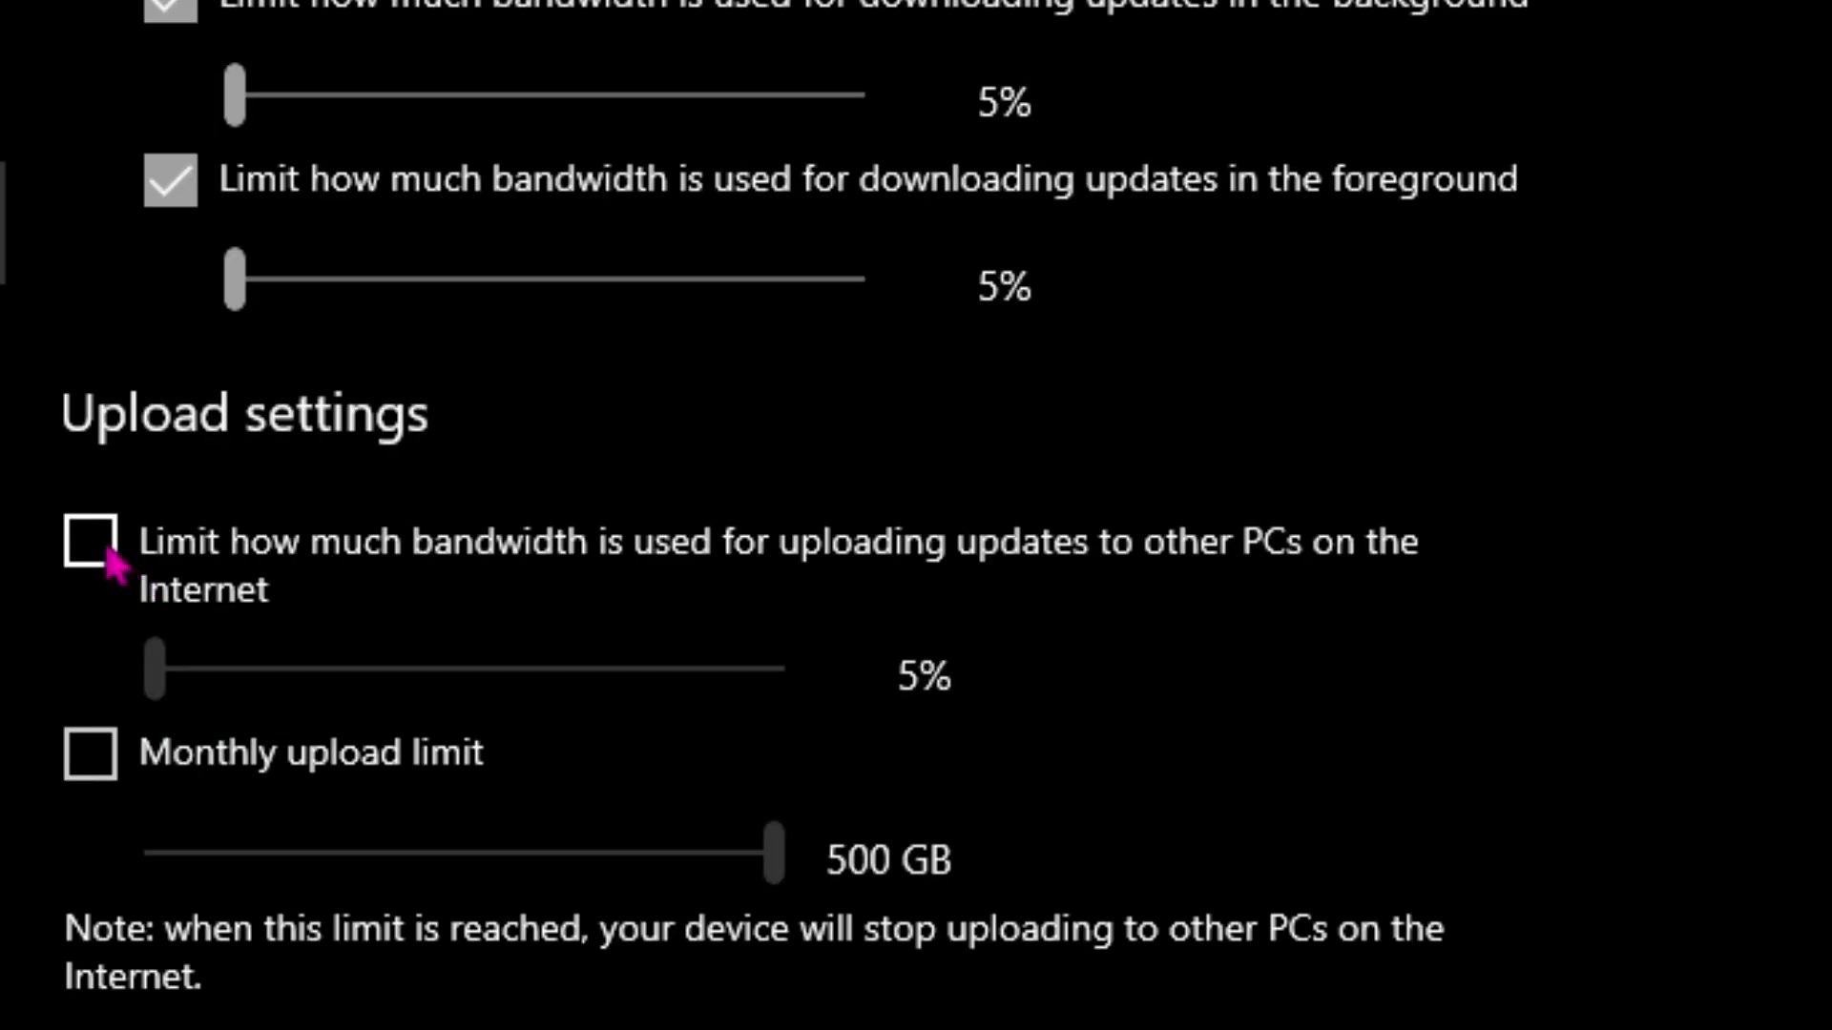
left_click(108, 557)
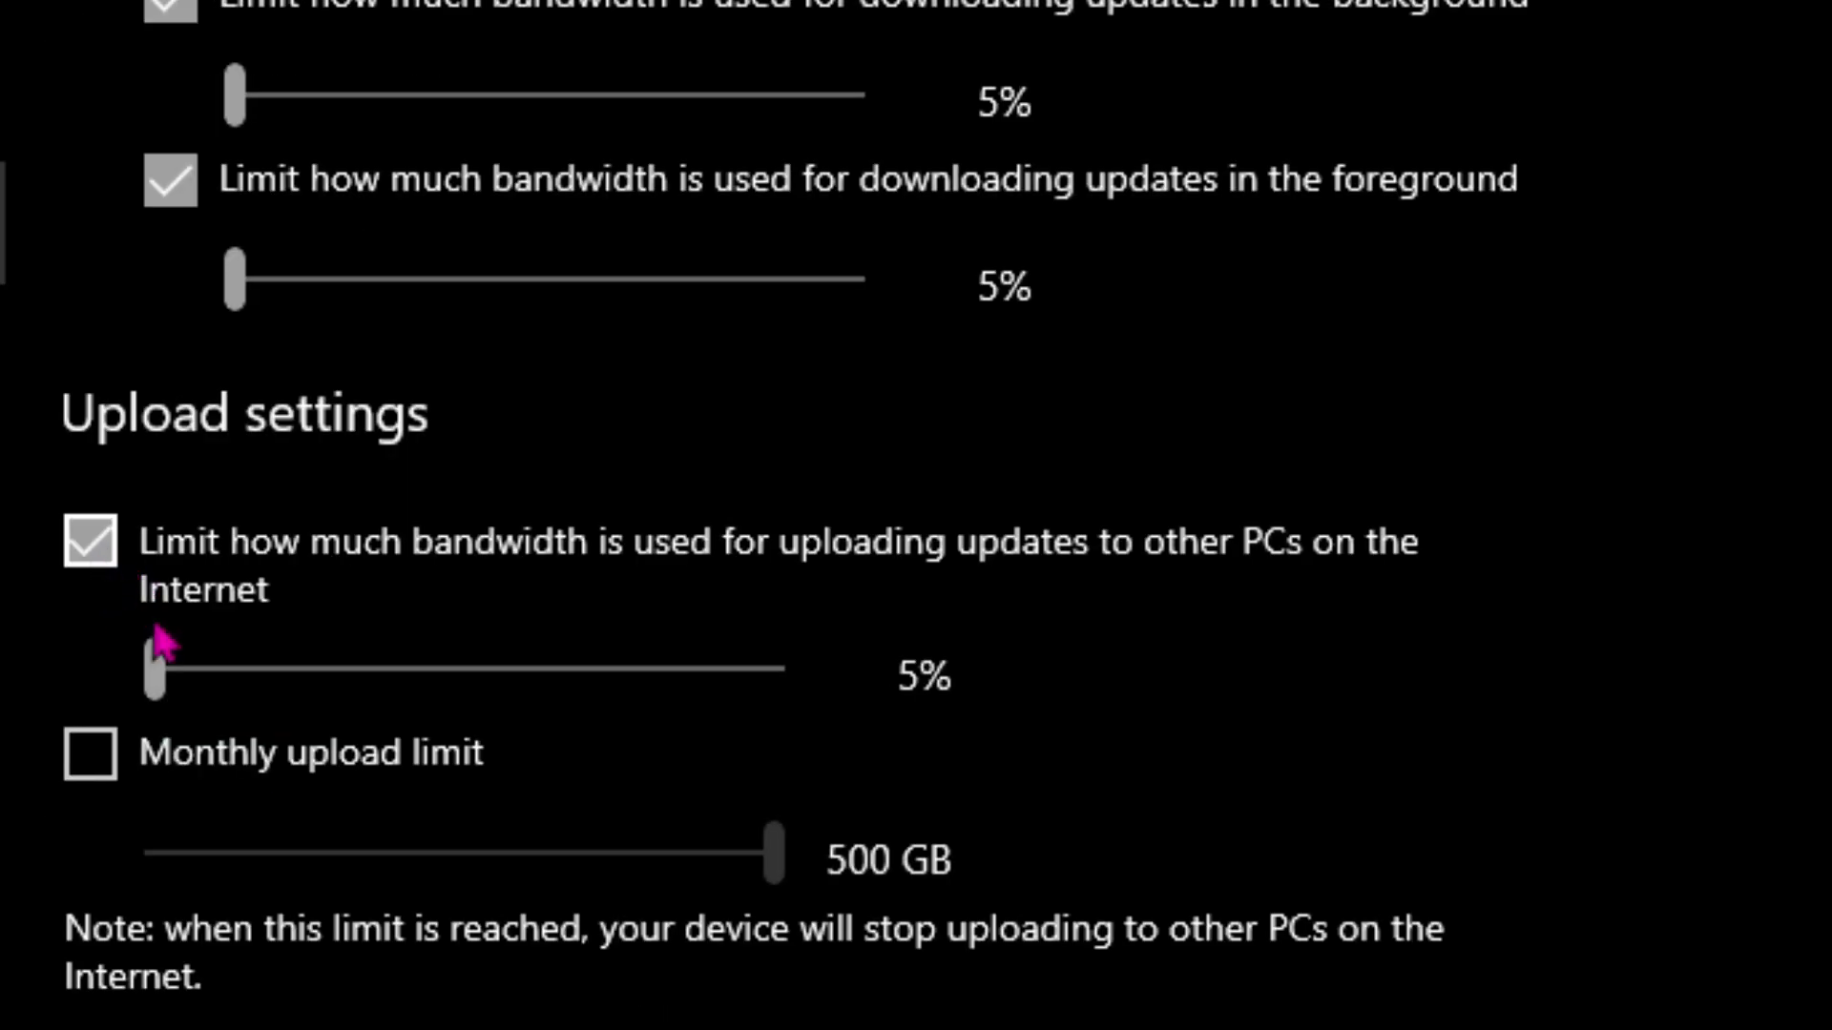
Scroll through the Realtek Ethernet controller driver list to check it
scroll(693, 449, "up", 2)
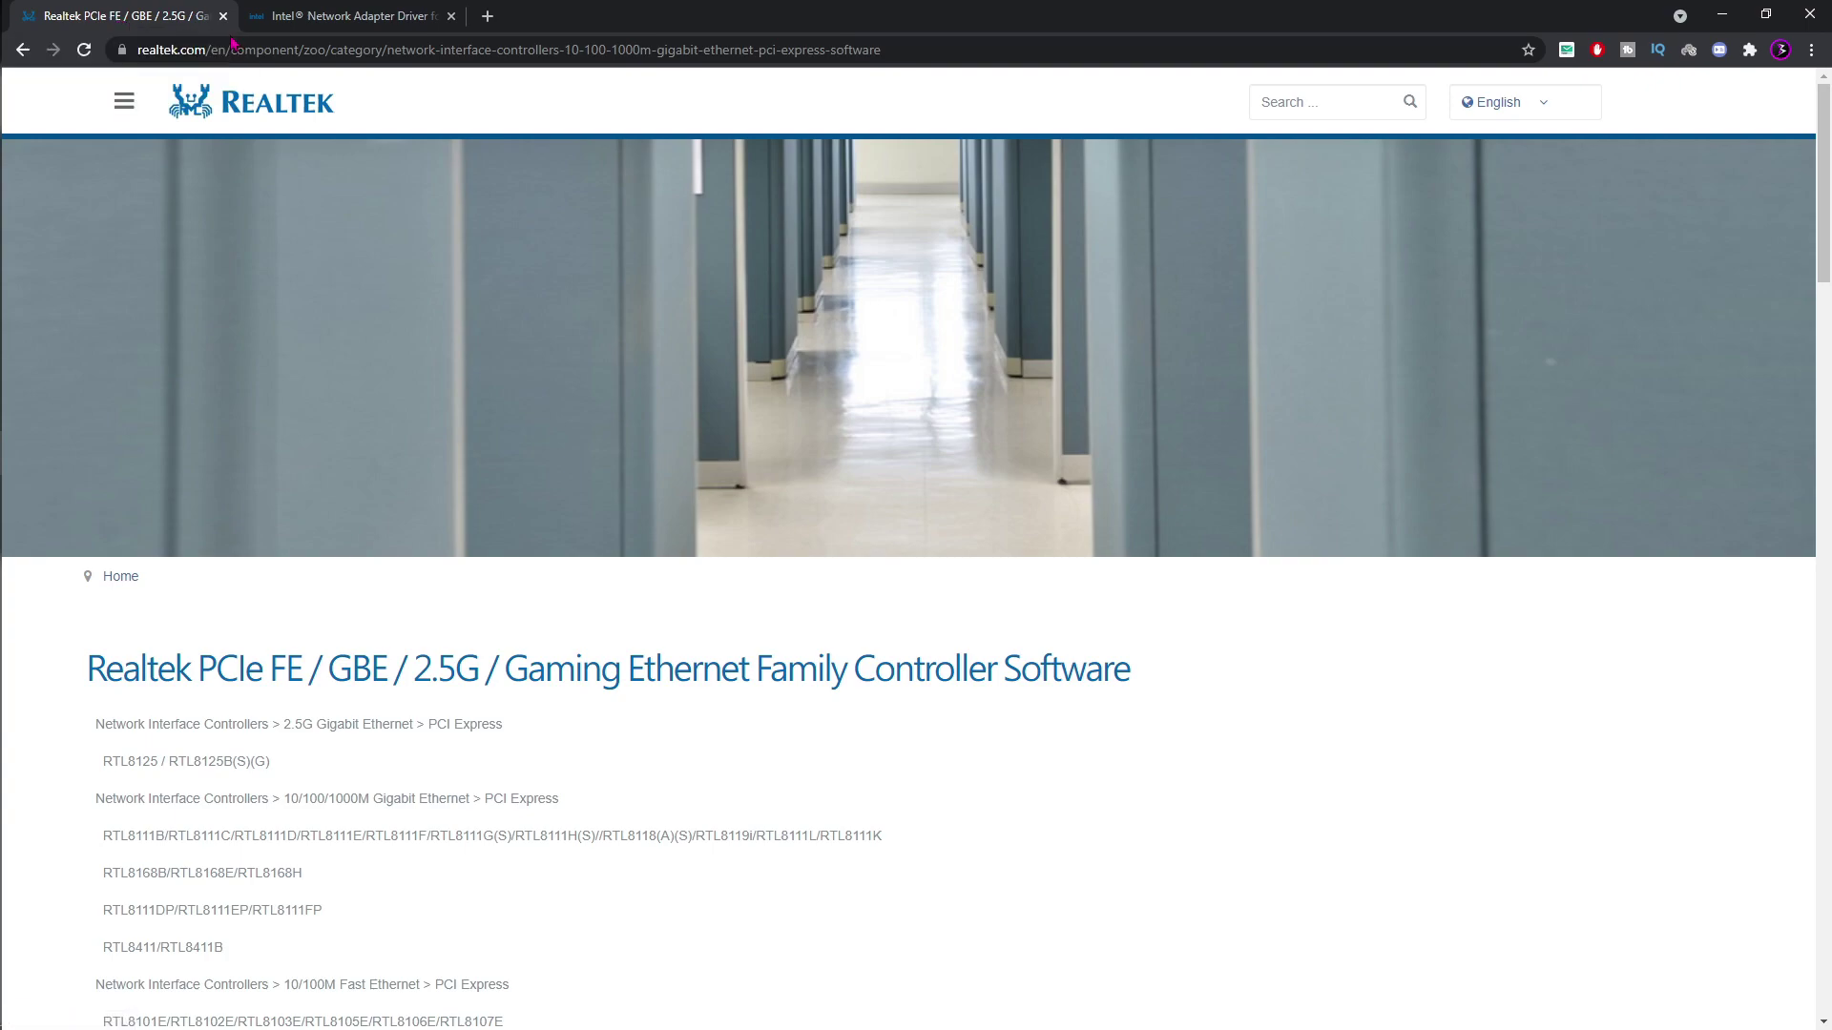
left_click(343, 26)
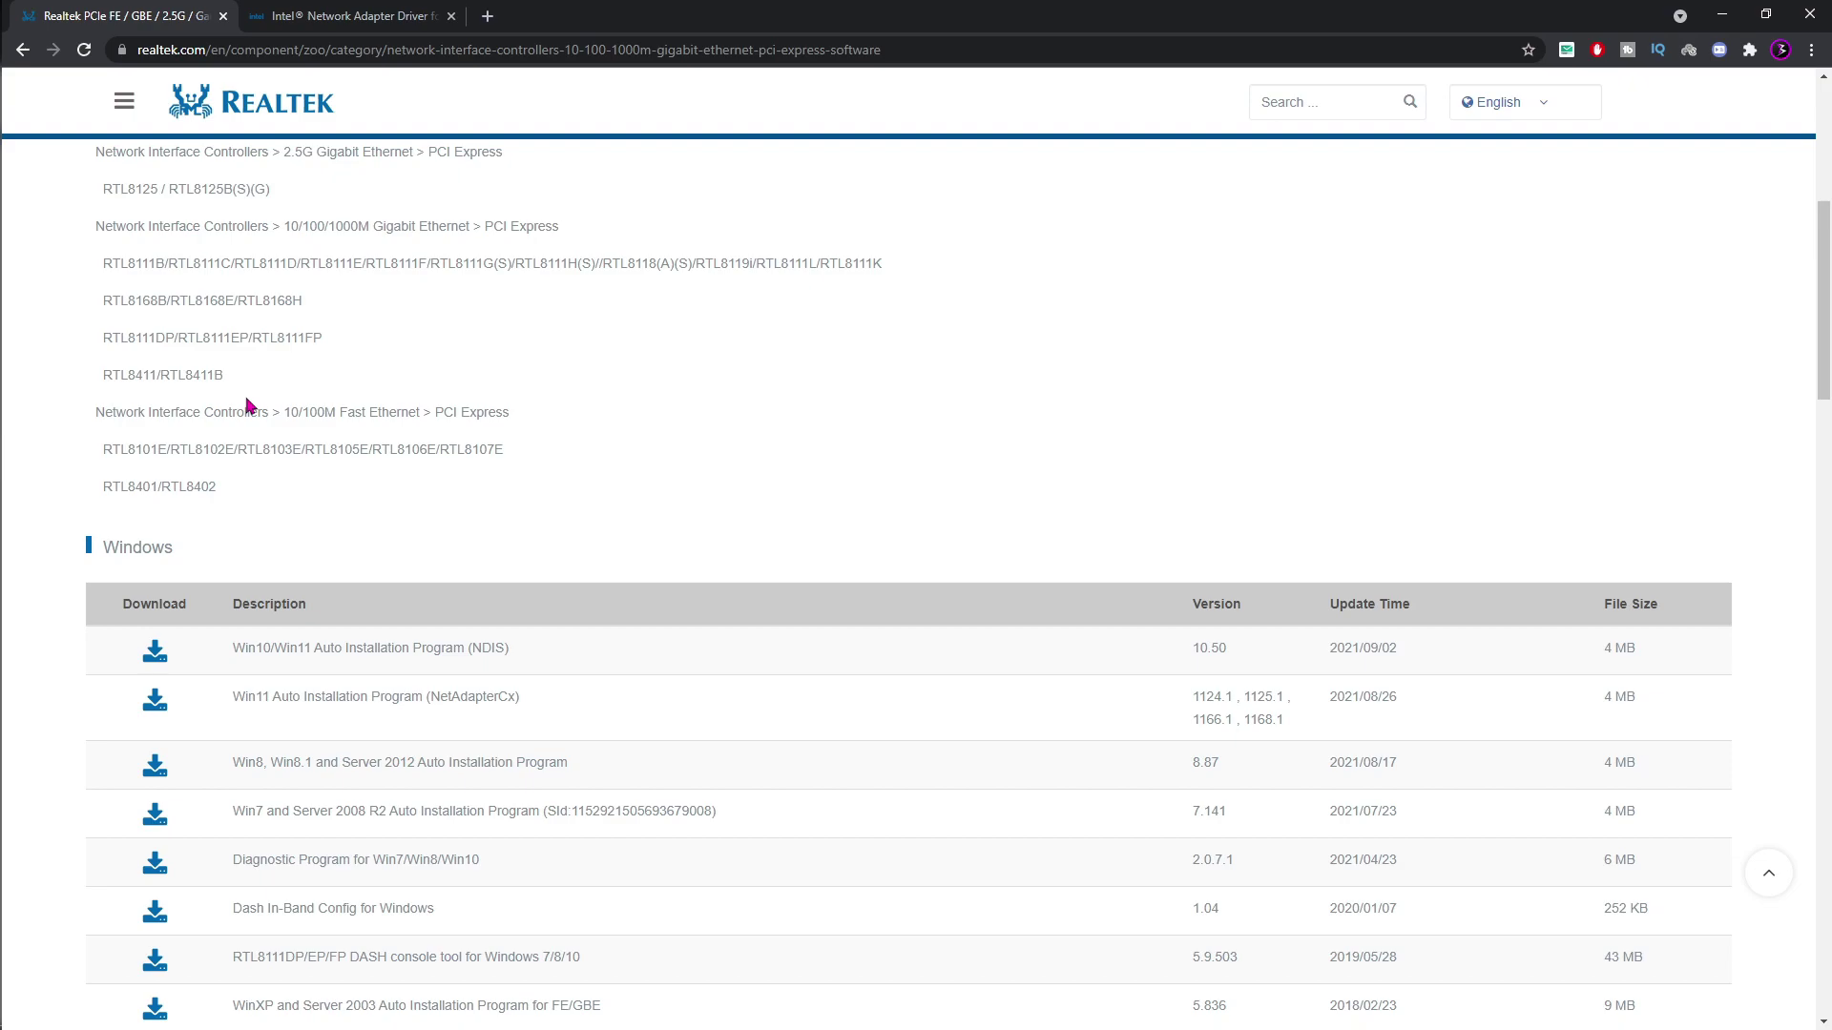
scroll(251, 410, "down", 1)
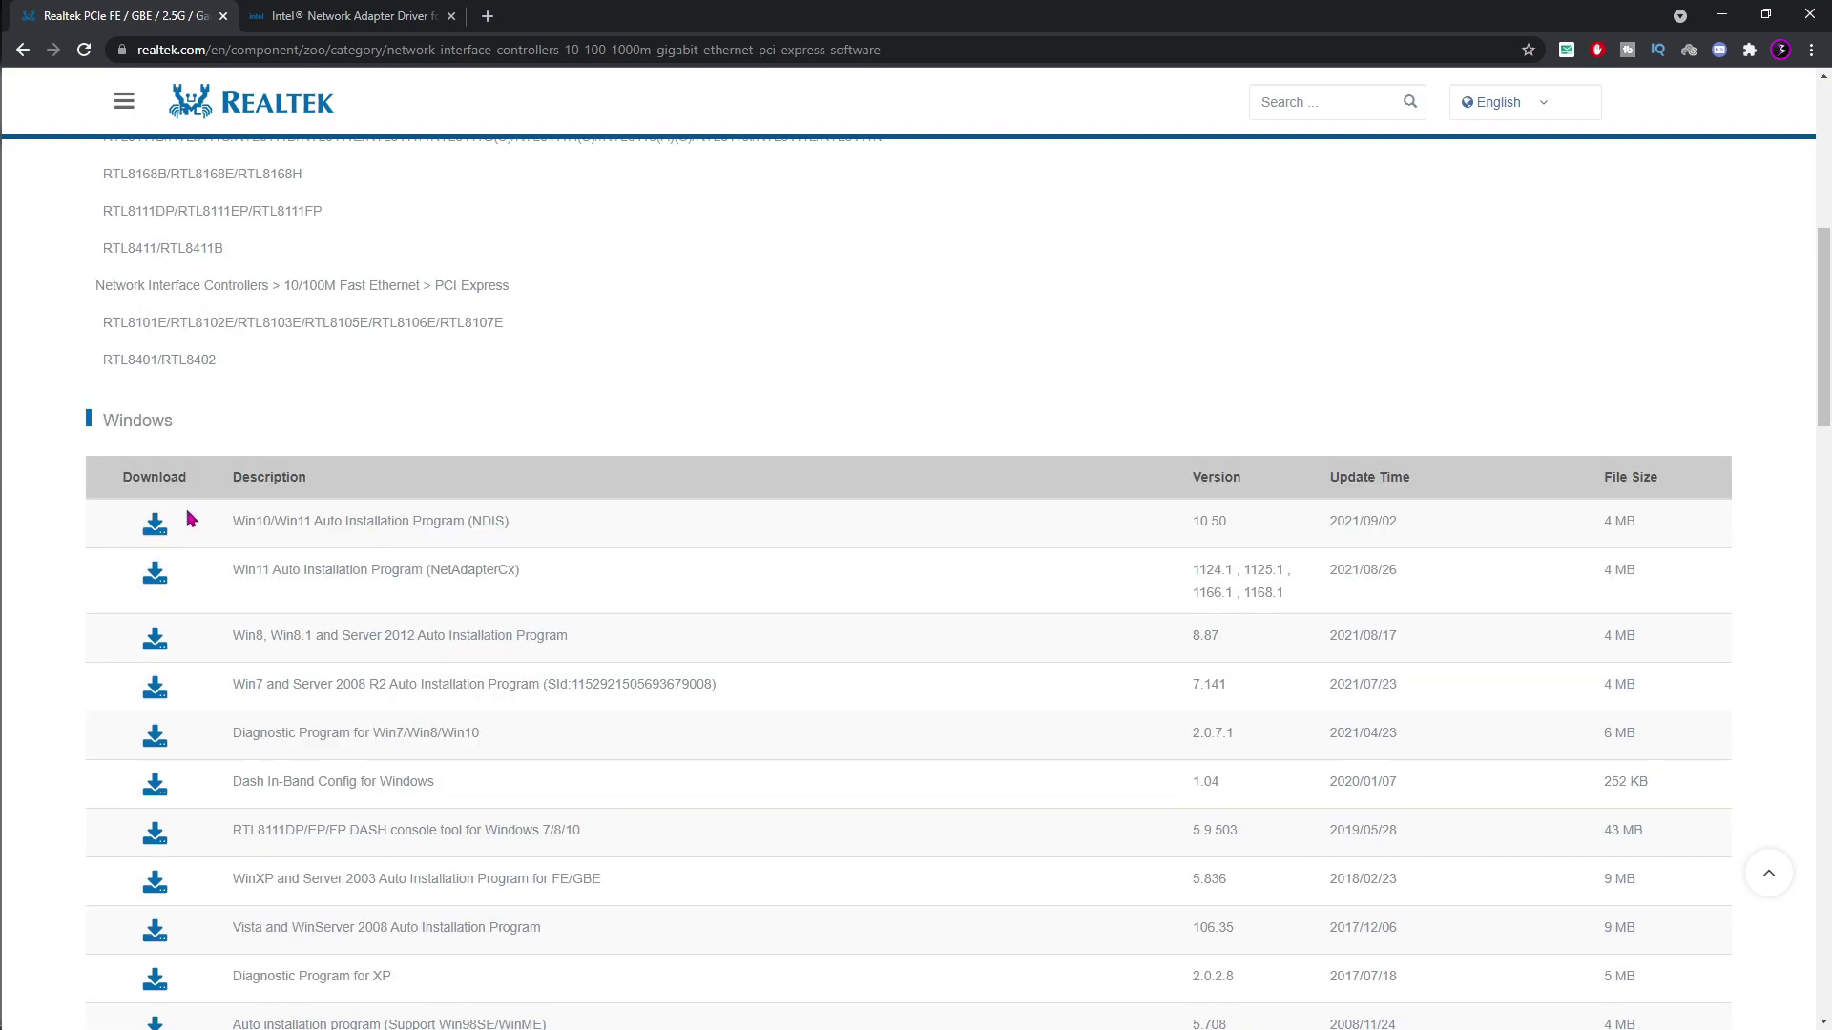
scroll(449, 620, "down", 2)
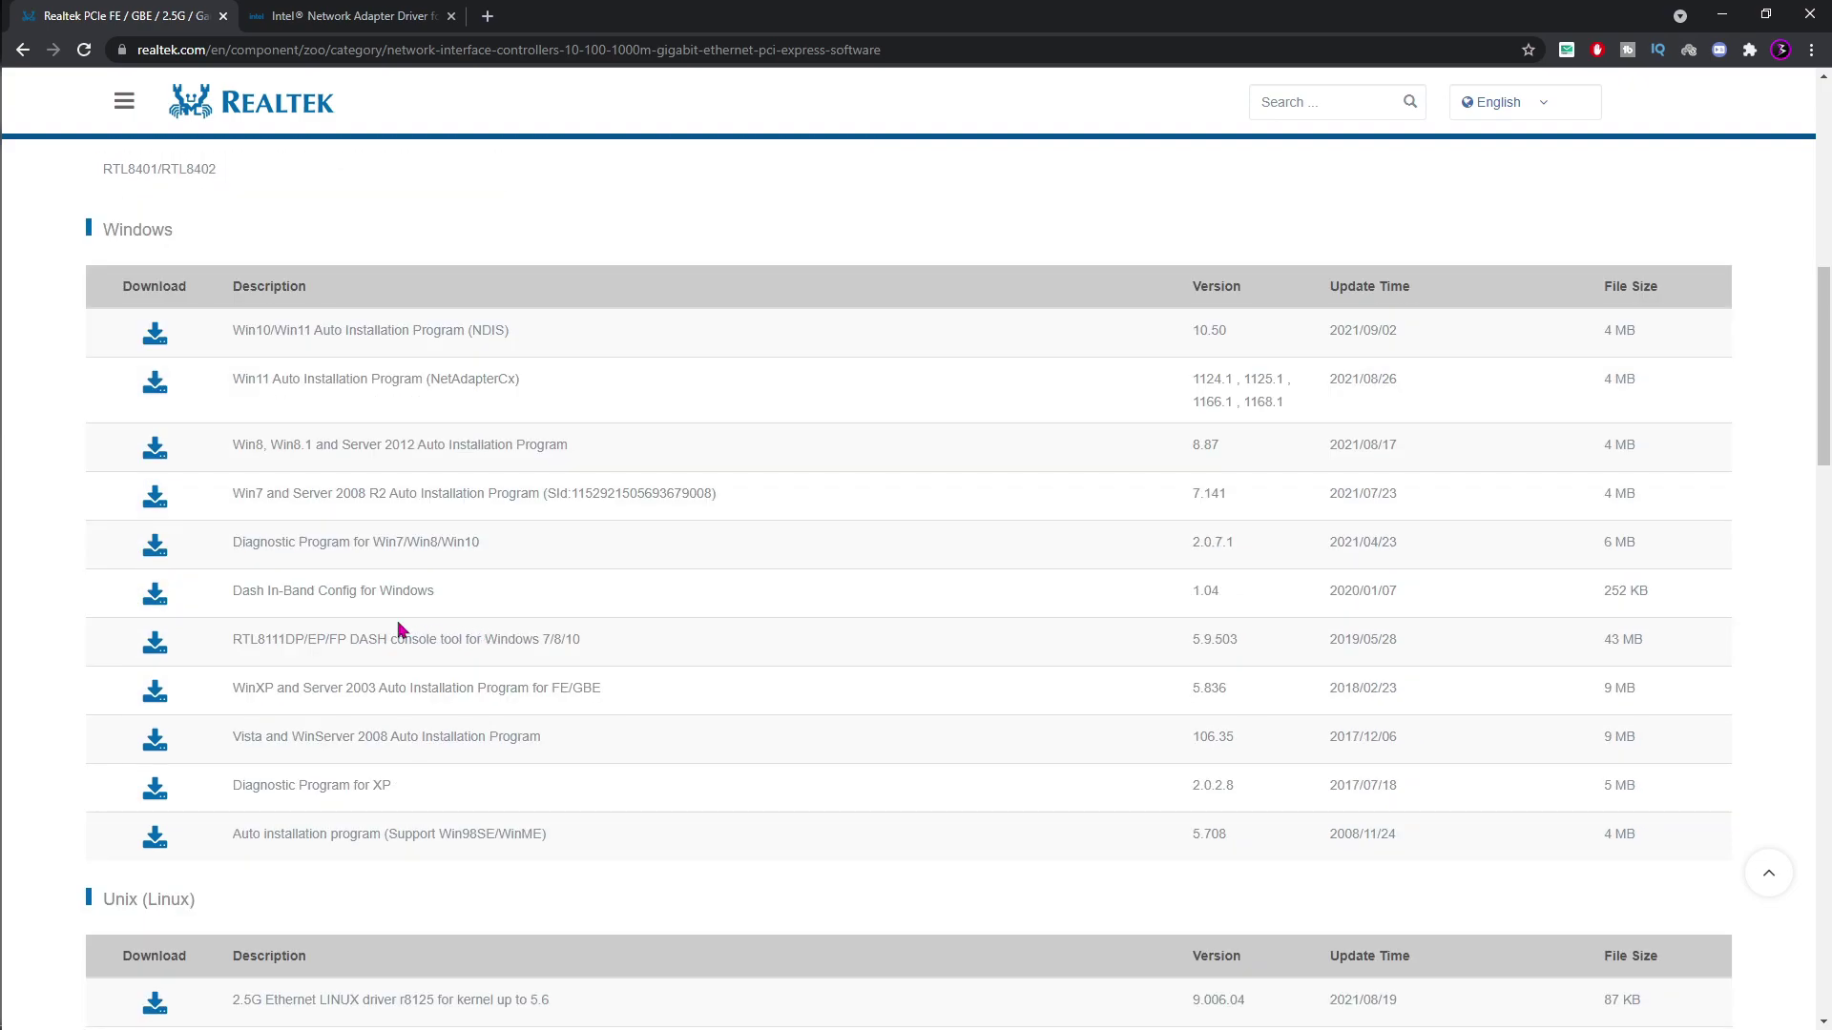
scroll(300, 464, "up", 1)
On the Intel network adapter page, decline the survey and download wired_proset_26.4_x64.zip
left_click(352, 16)
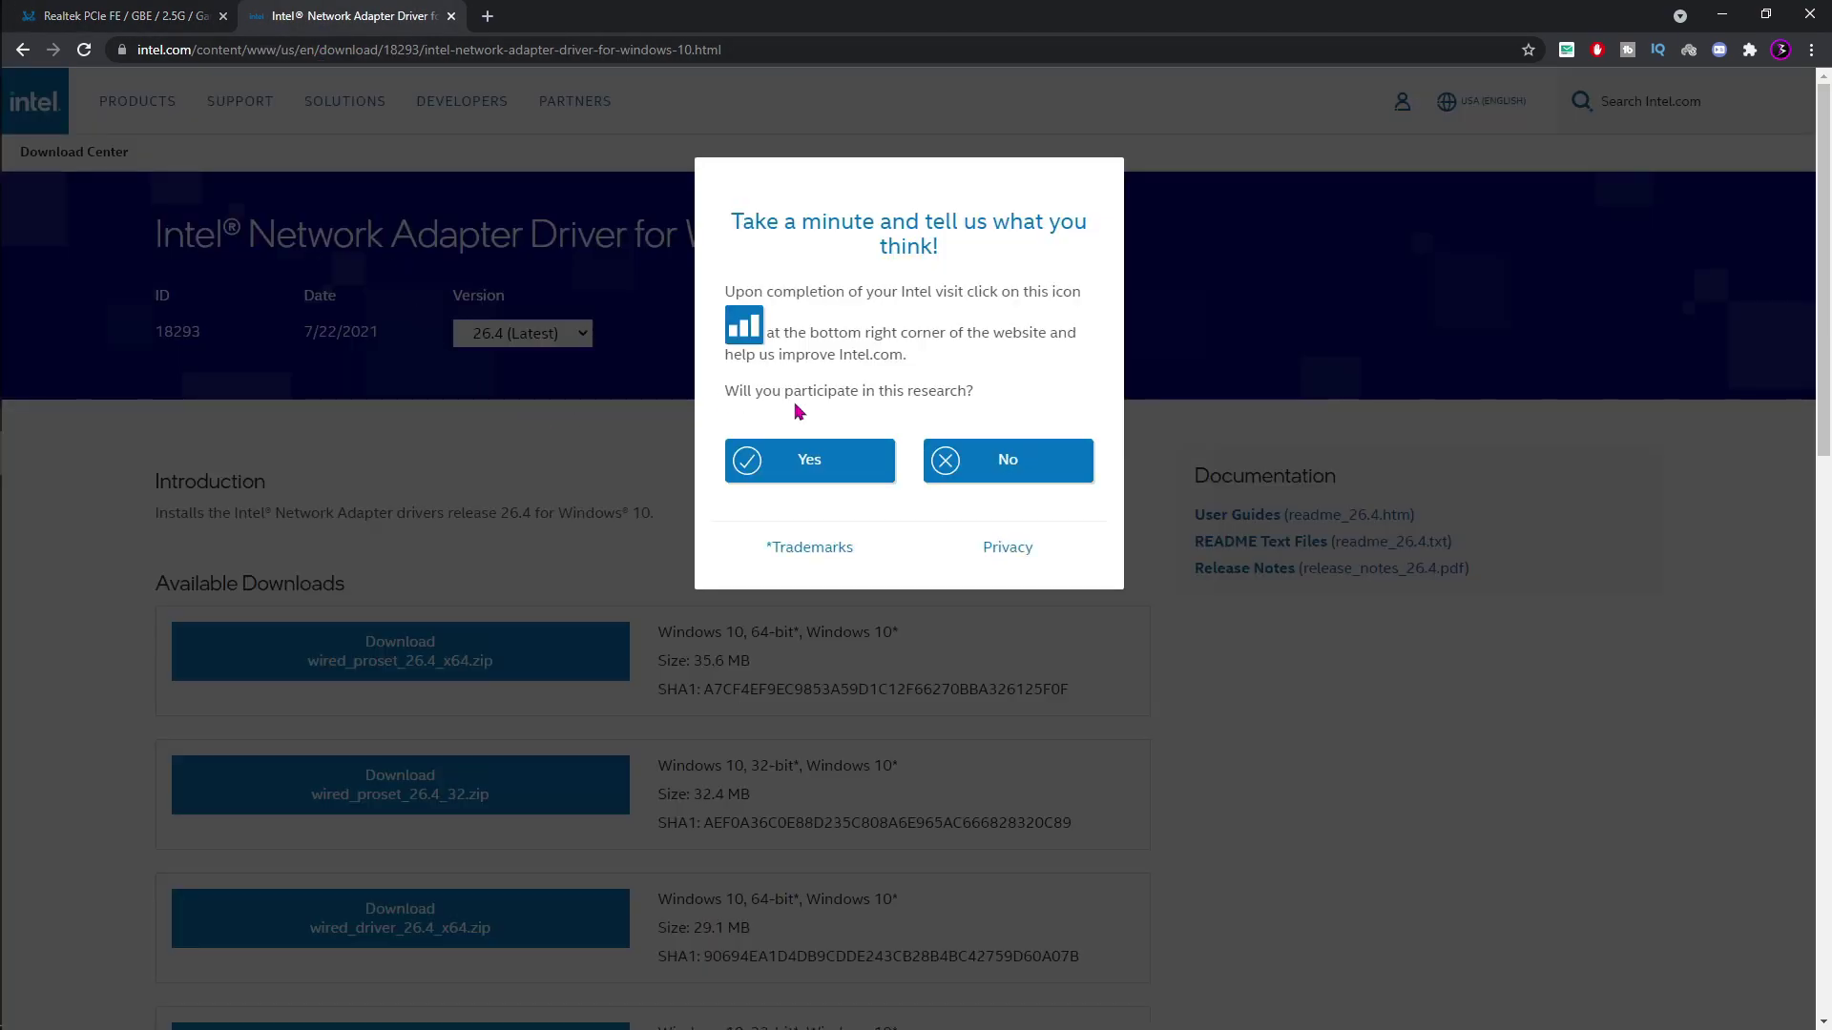
left_click(992, 462)
scroll(334, 477, "down", 3)
left_click(357, 353)
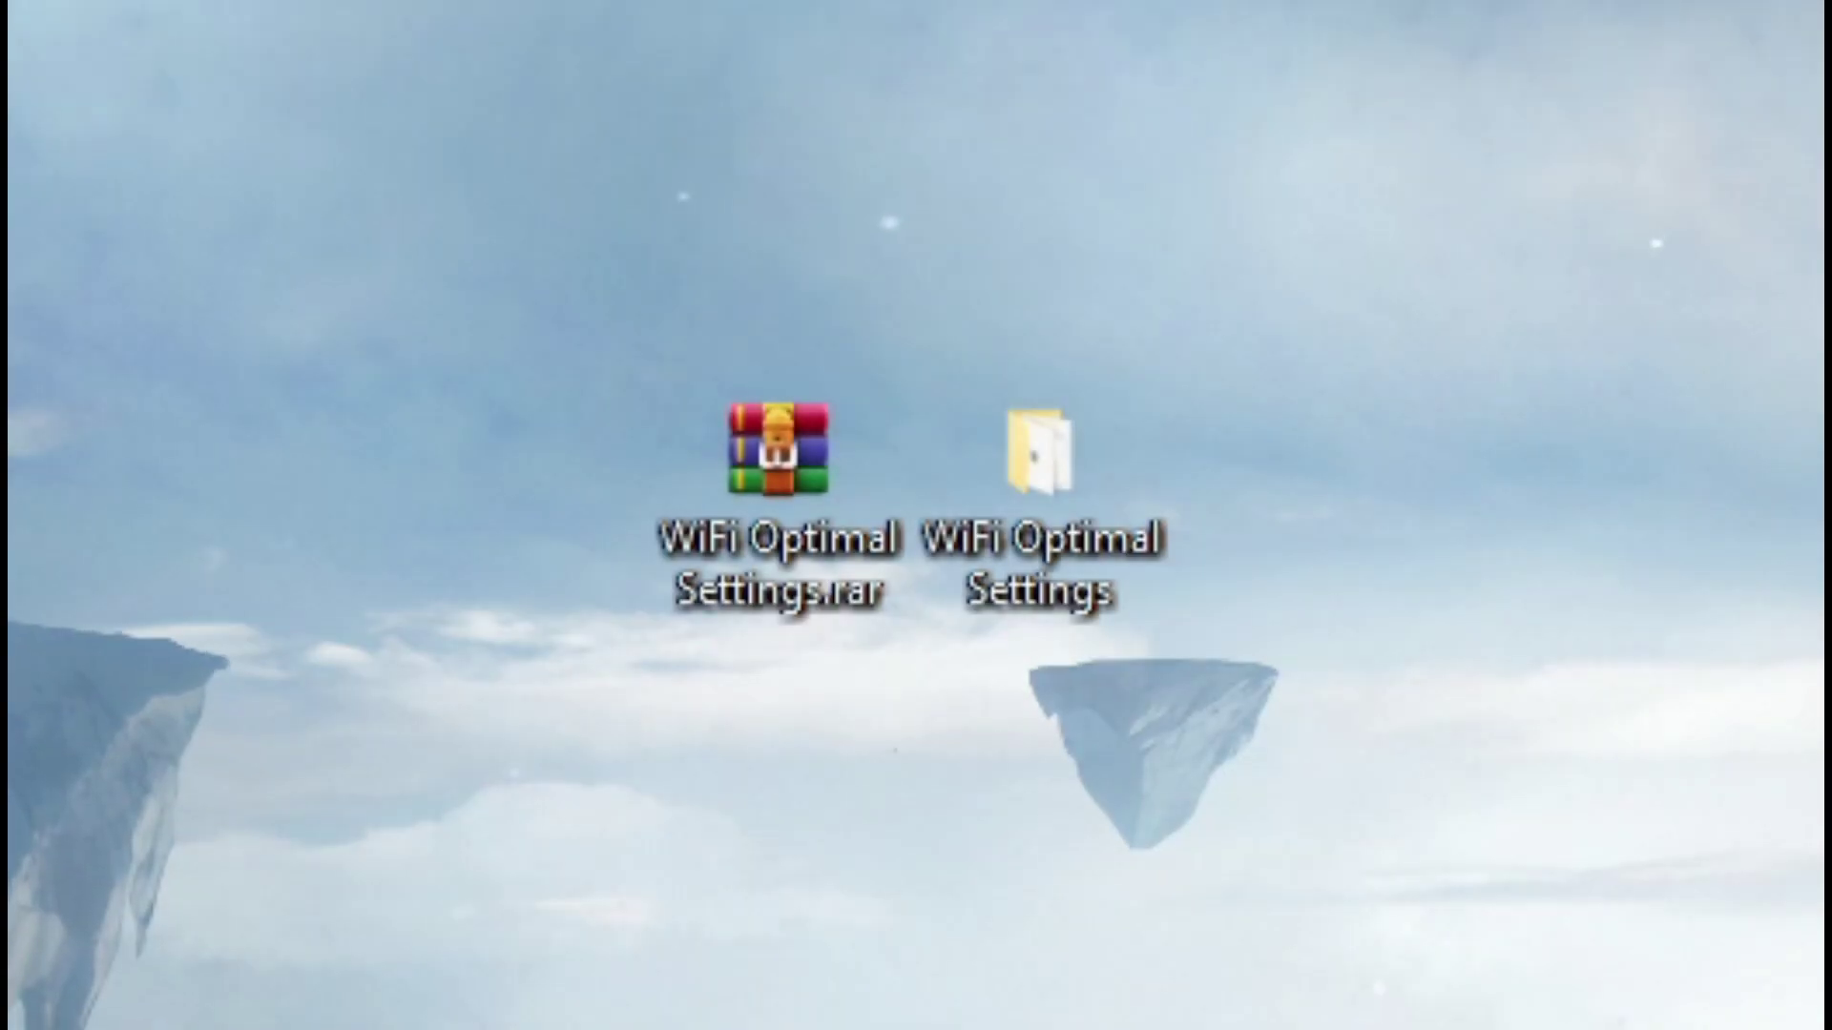
Open the WiFi Optimal Settings folder on the desktop and run TCPOptimizer.exe as administrator
left_click_drag(366, 267, 1394, 770)
left_click(1478, 810)
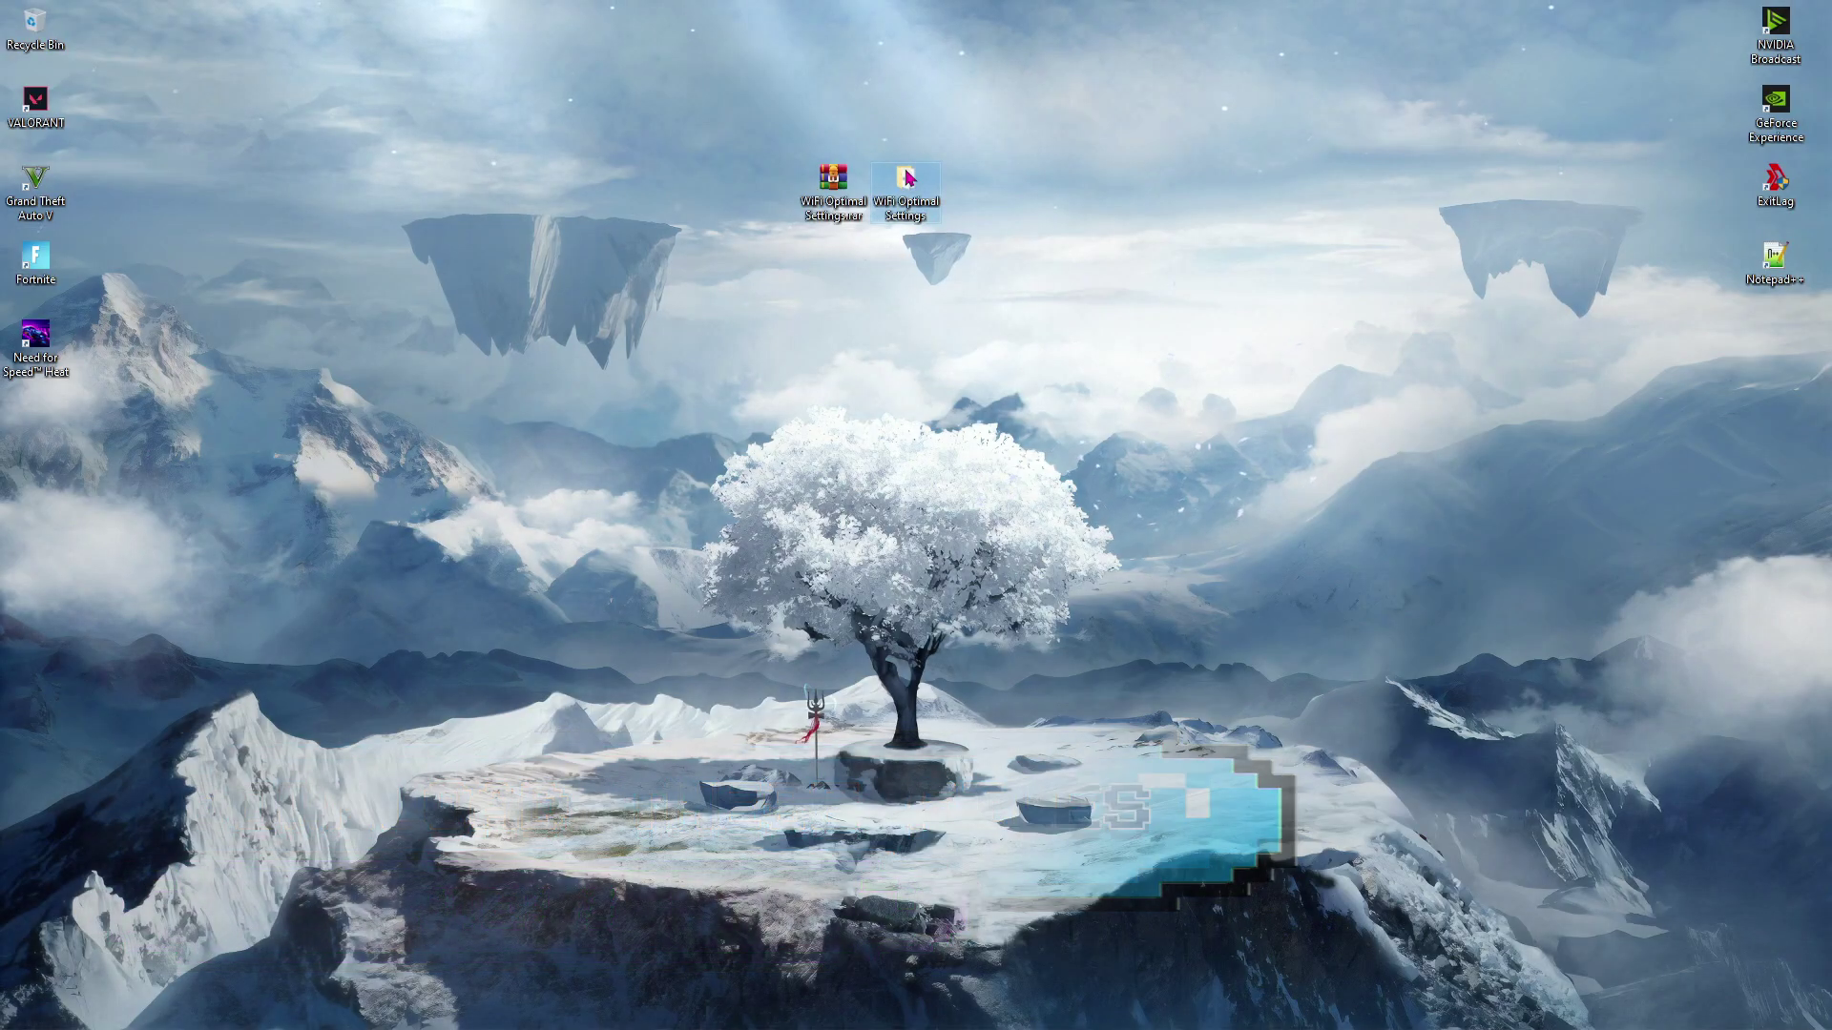
double_click(1040, 453)
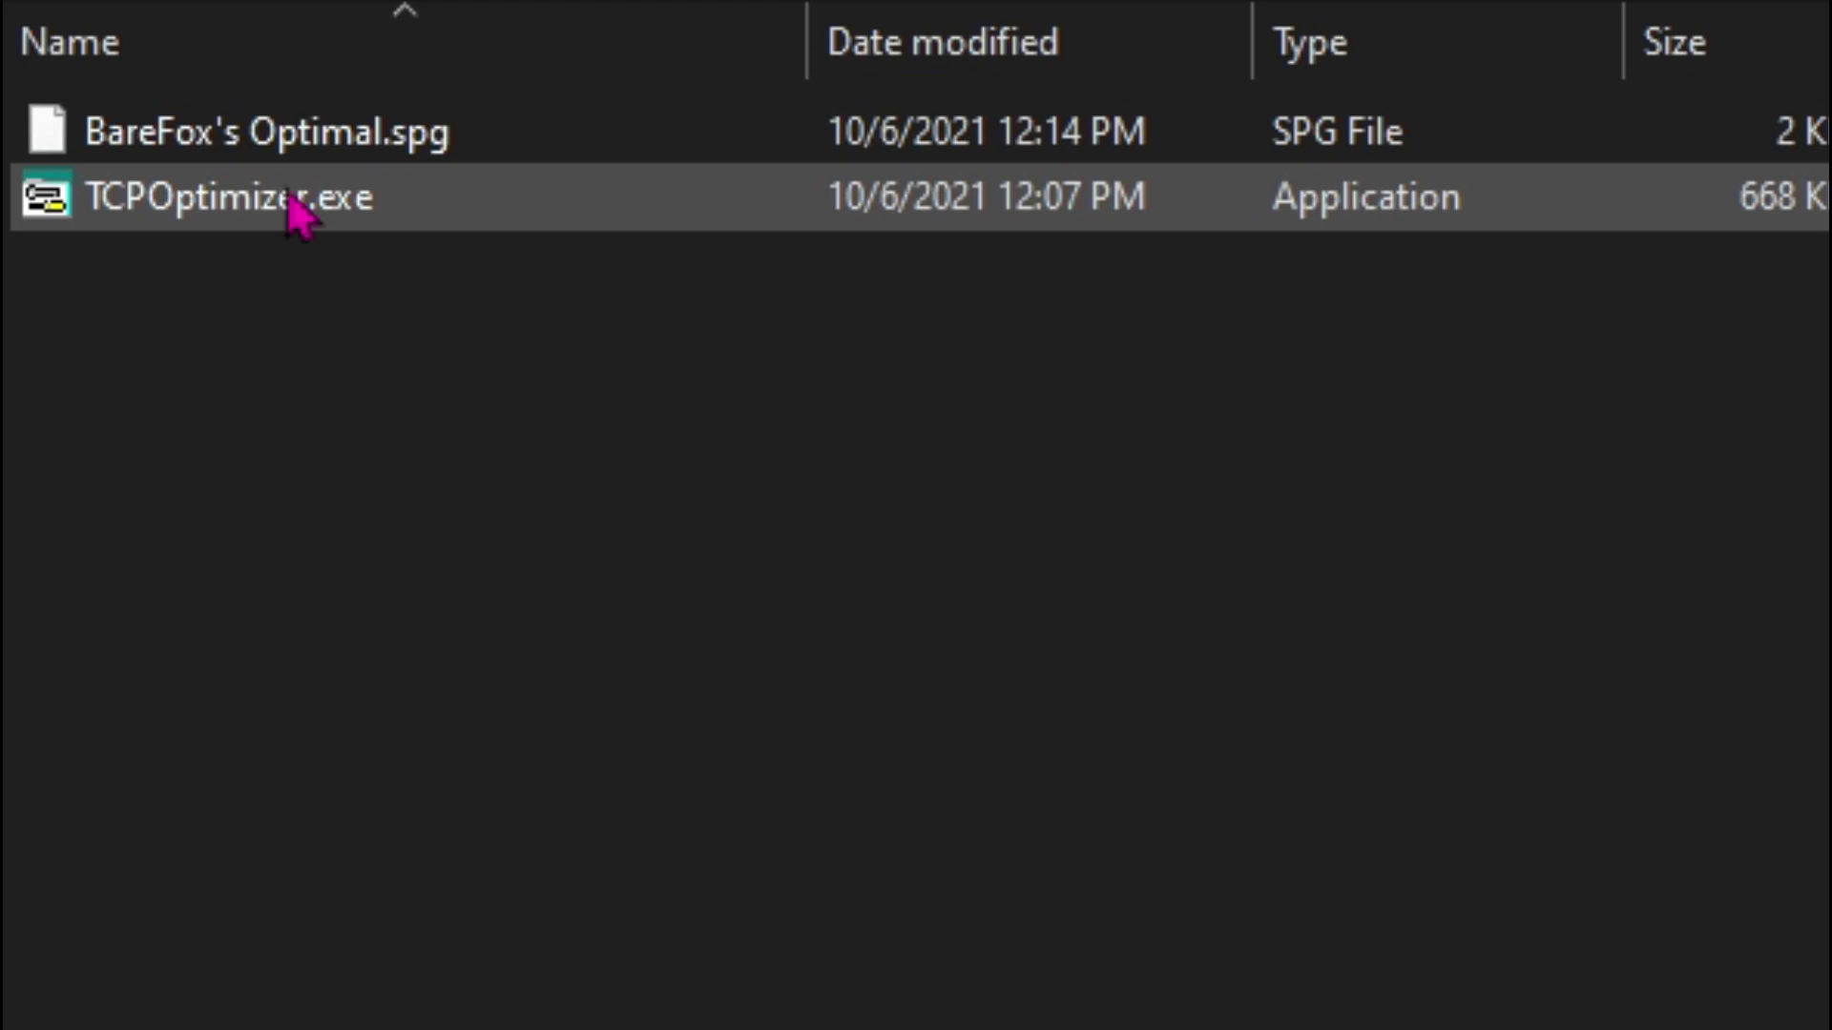
left_click(293, 209)
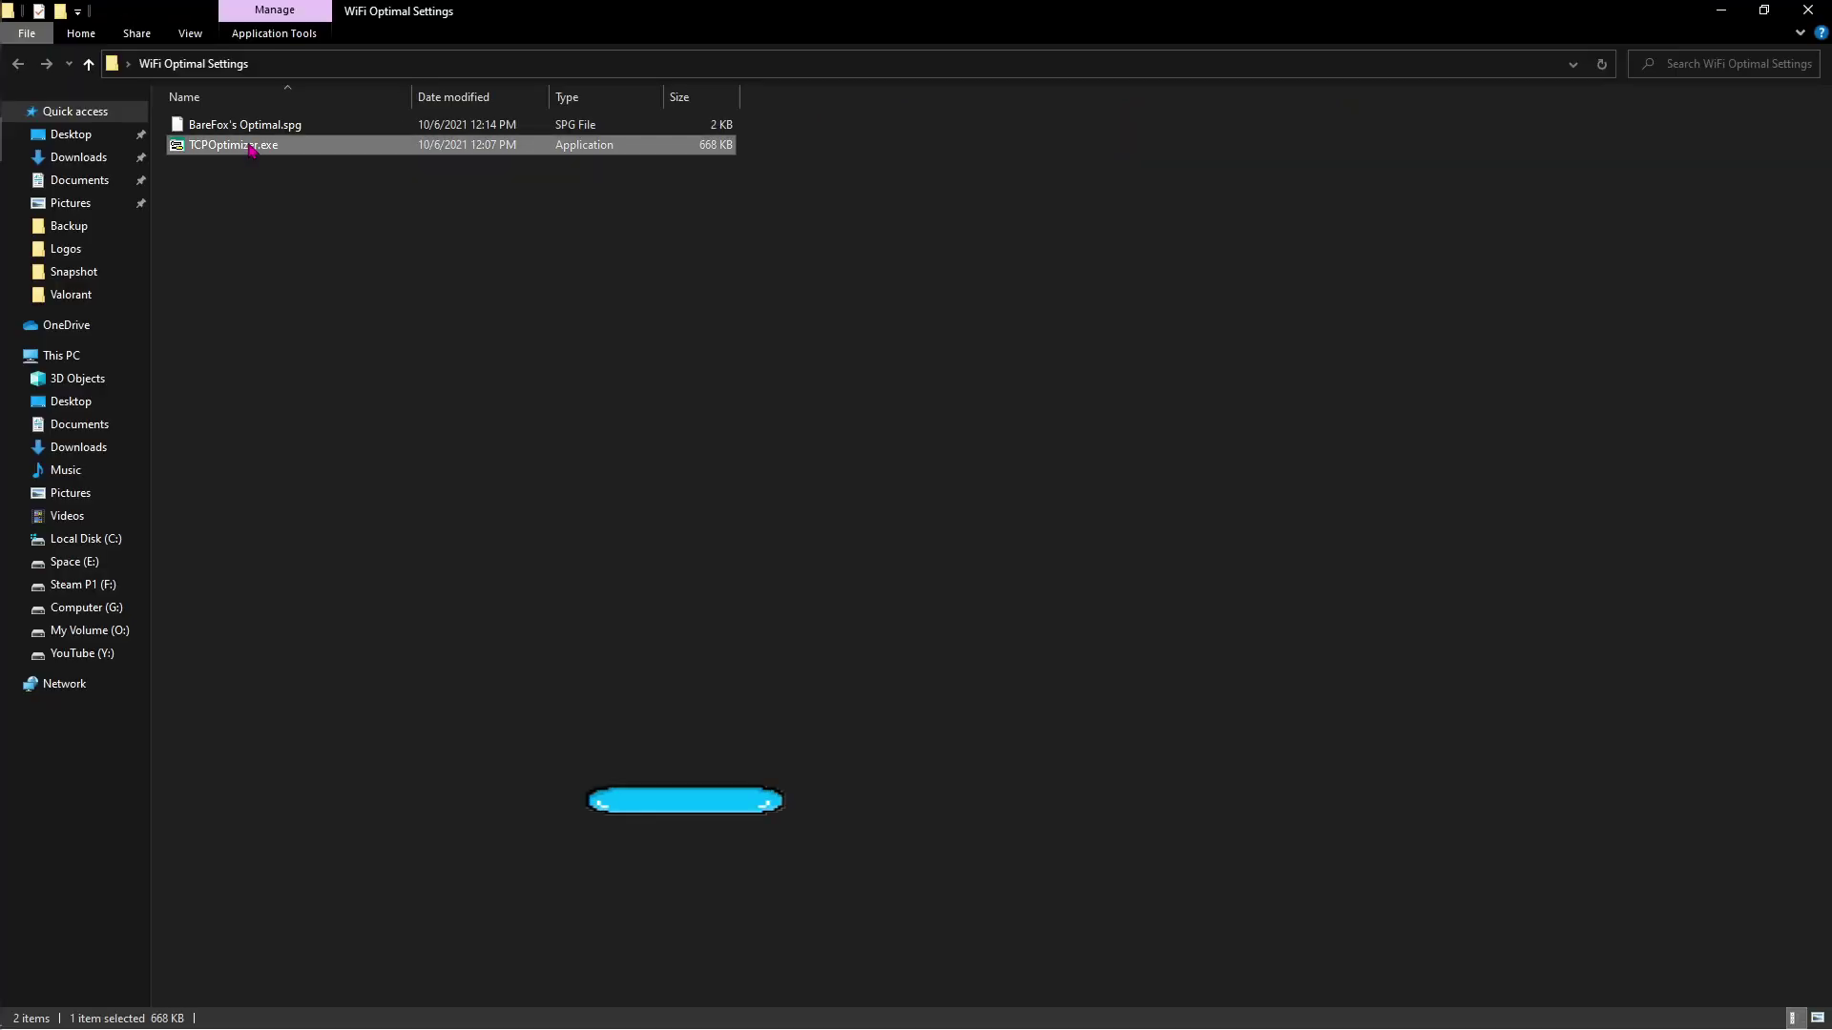
right_click(251, 148)
left_click(300, 181)
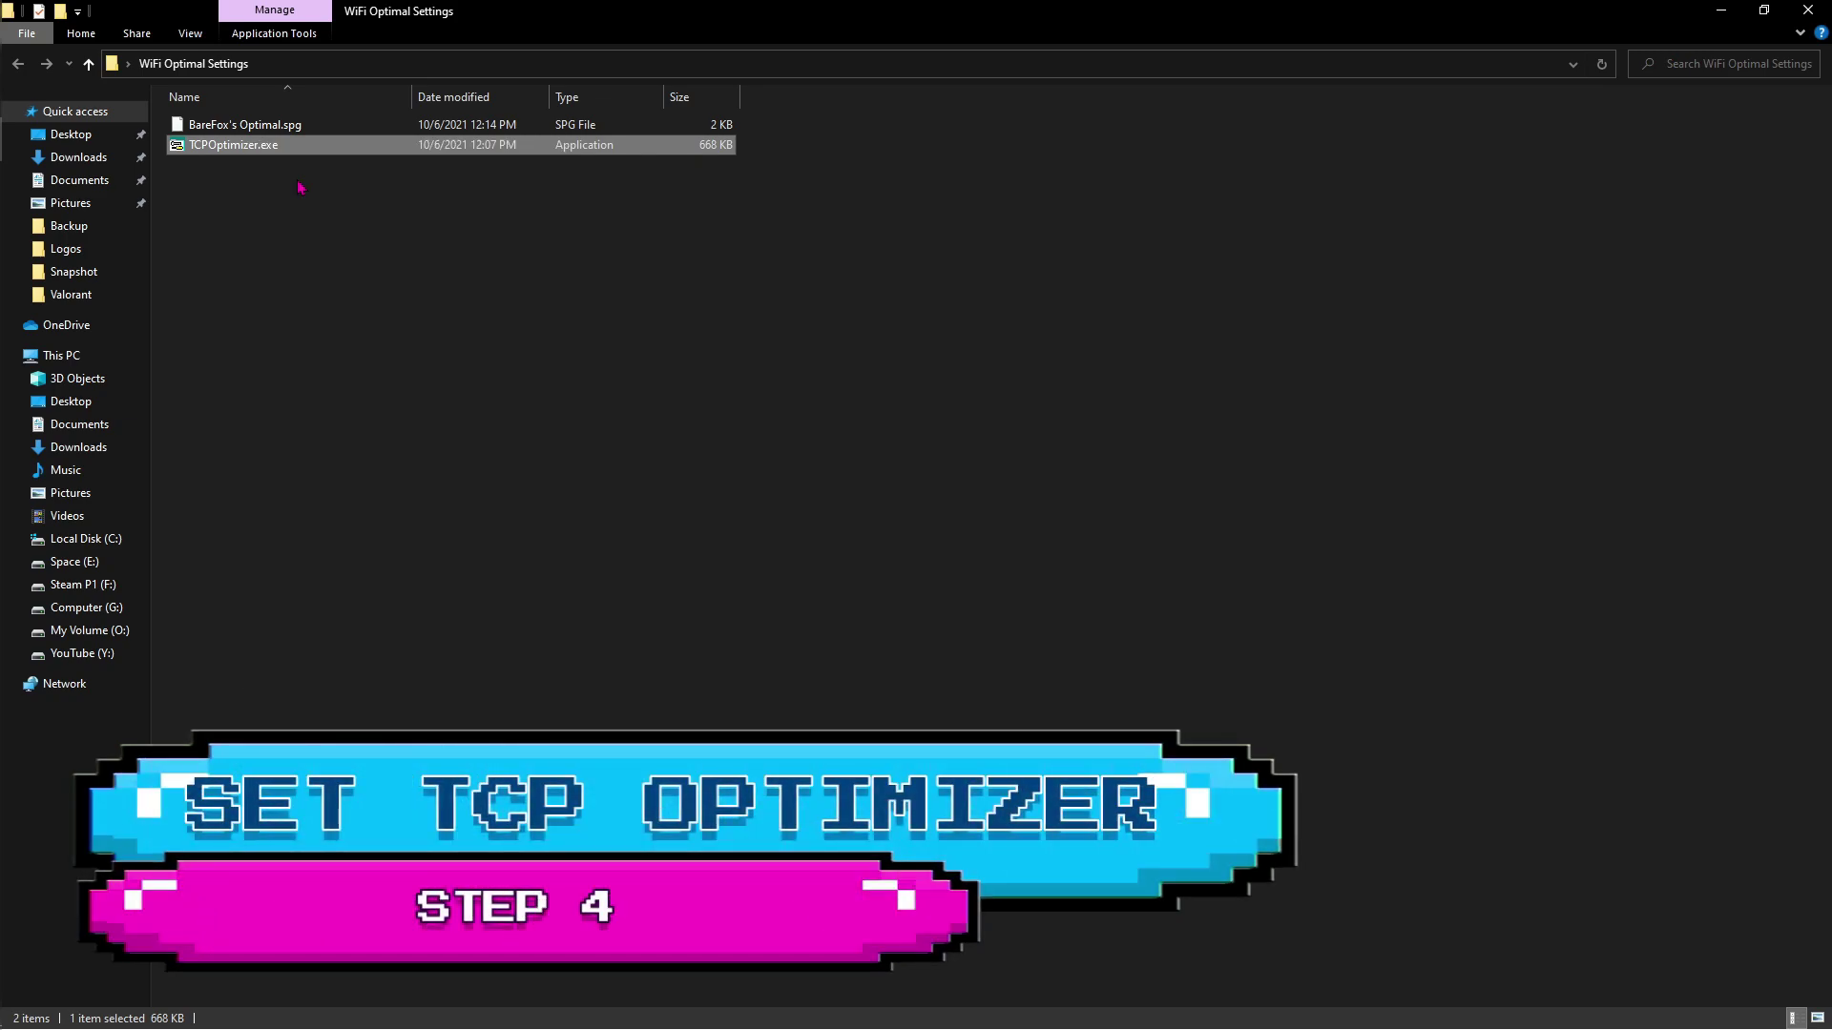
Import the BareFox's Optimal.spg settings file into TCP Optimizer
left_click(369, 84)
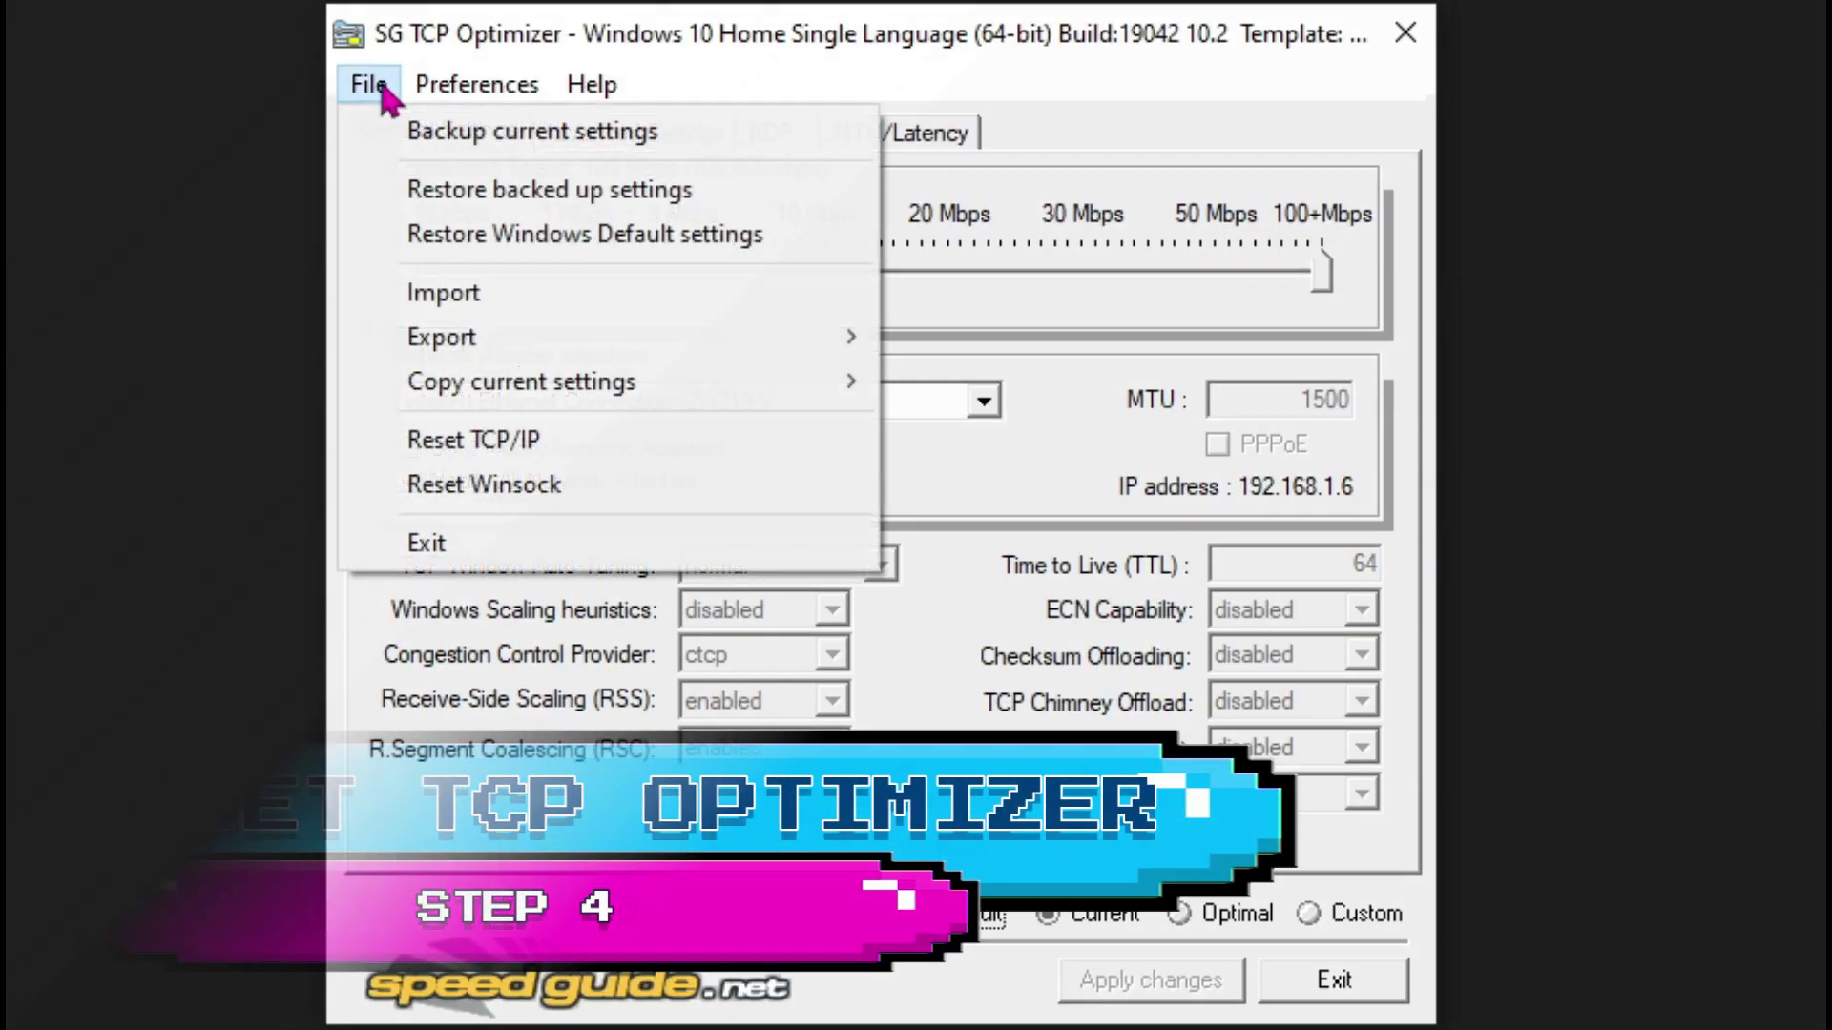
left_click(435, 311)
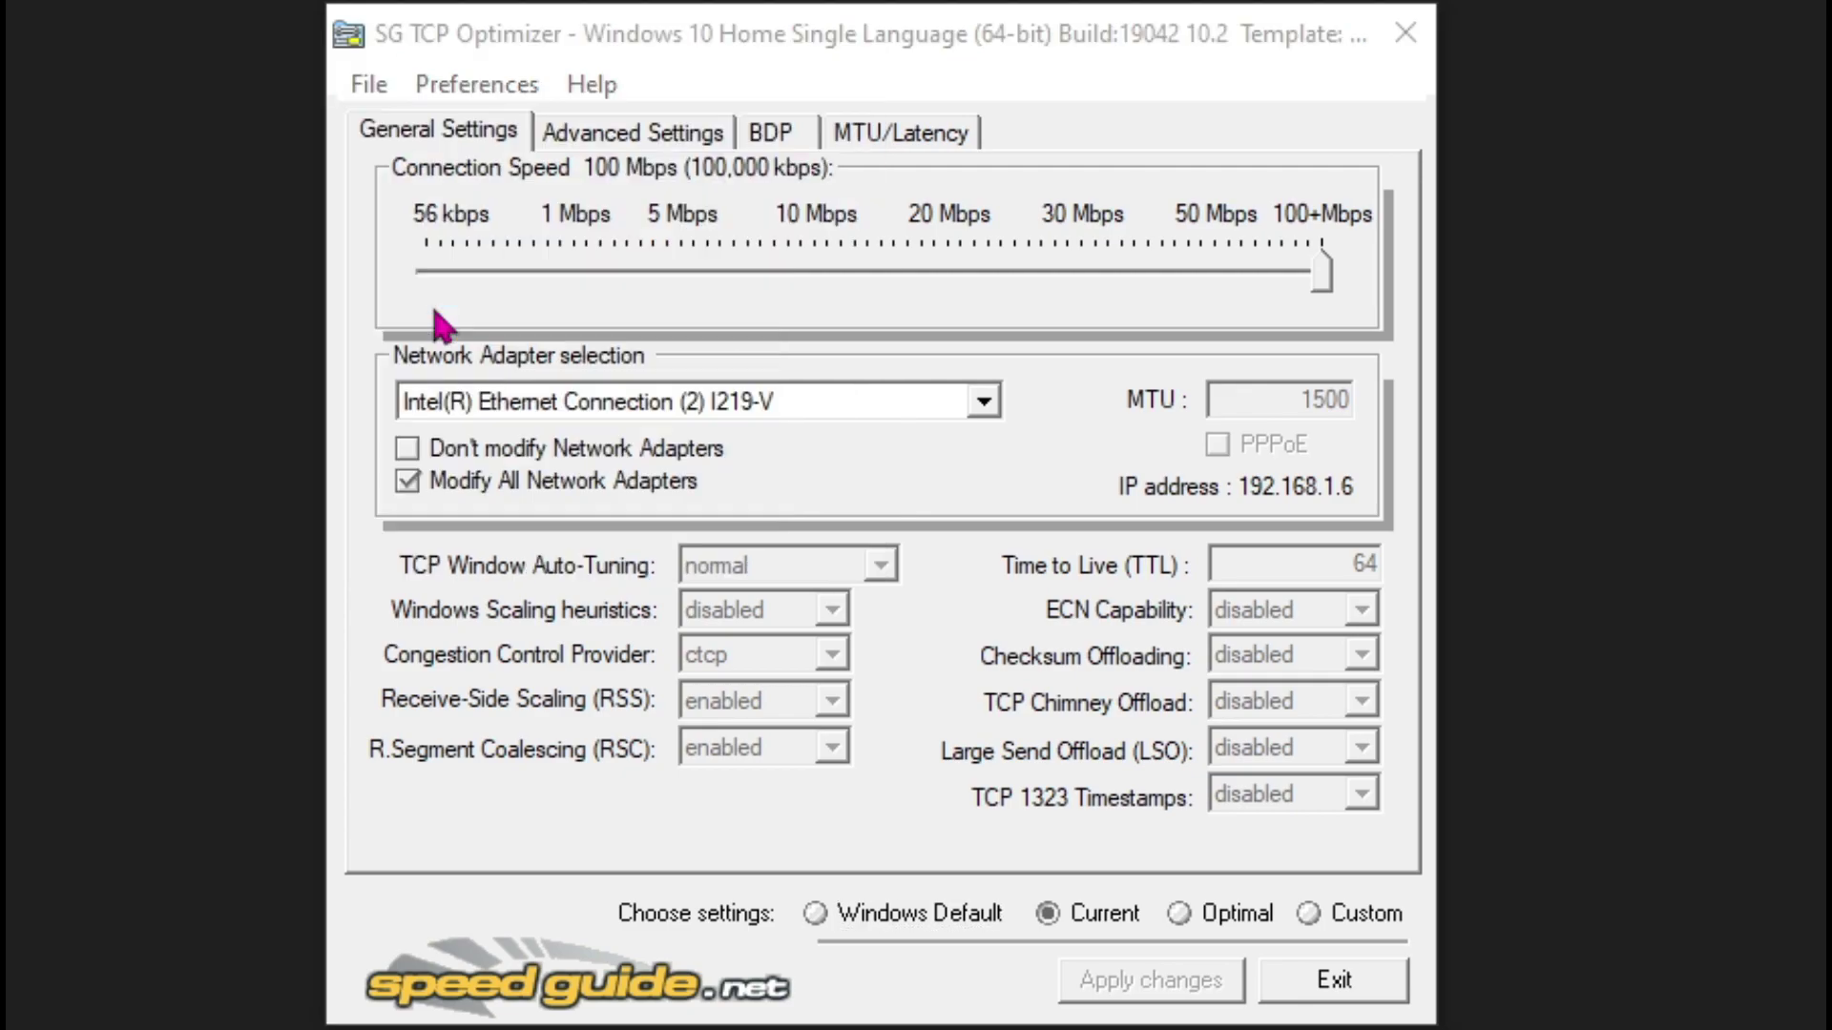
left_click(732, 439)
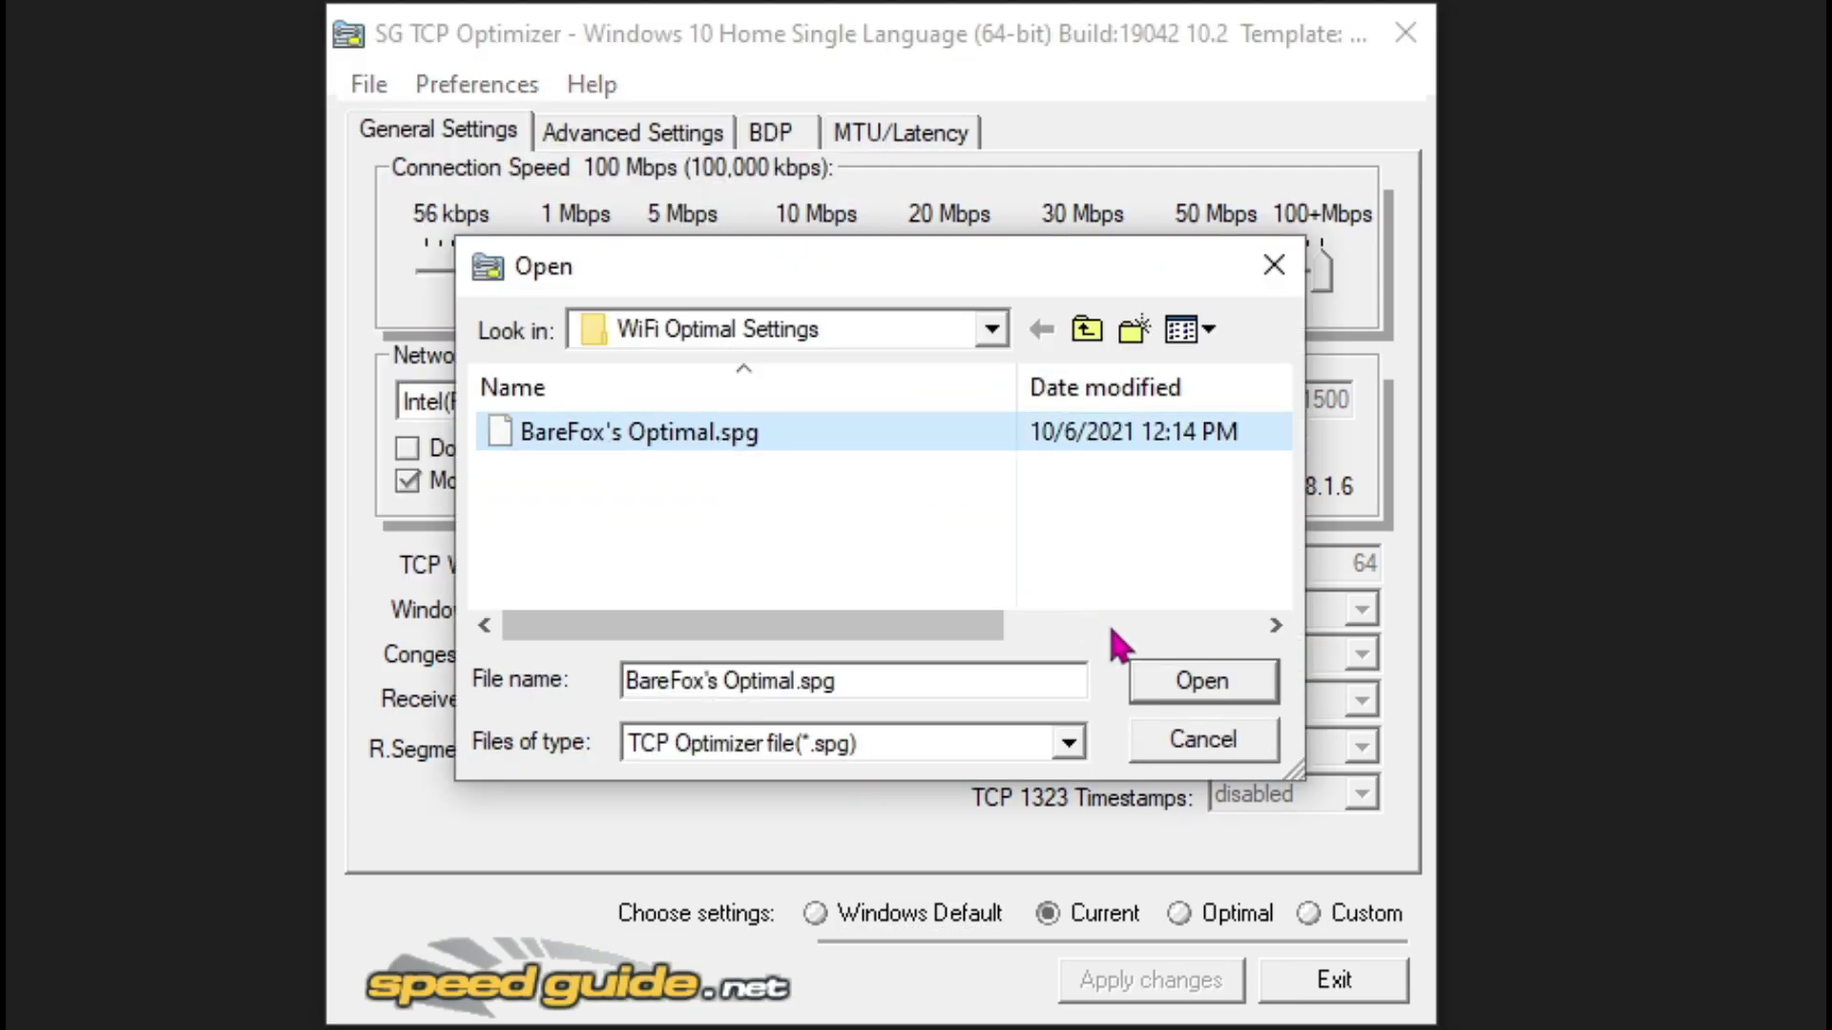
left_click(1192, 698)
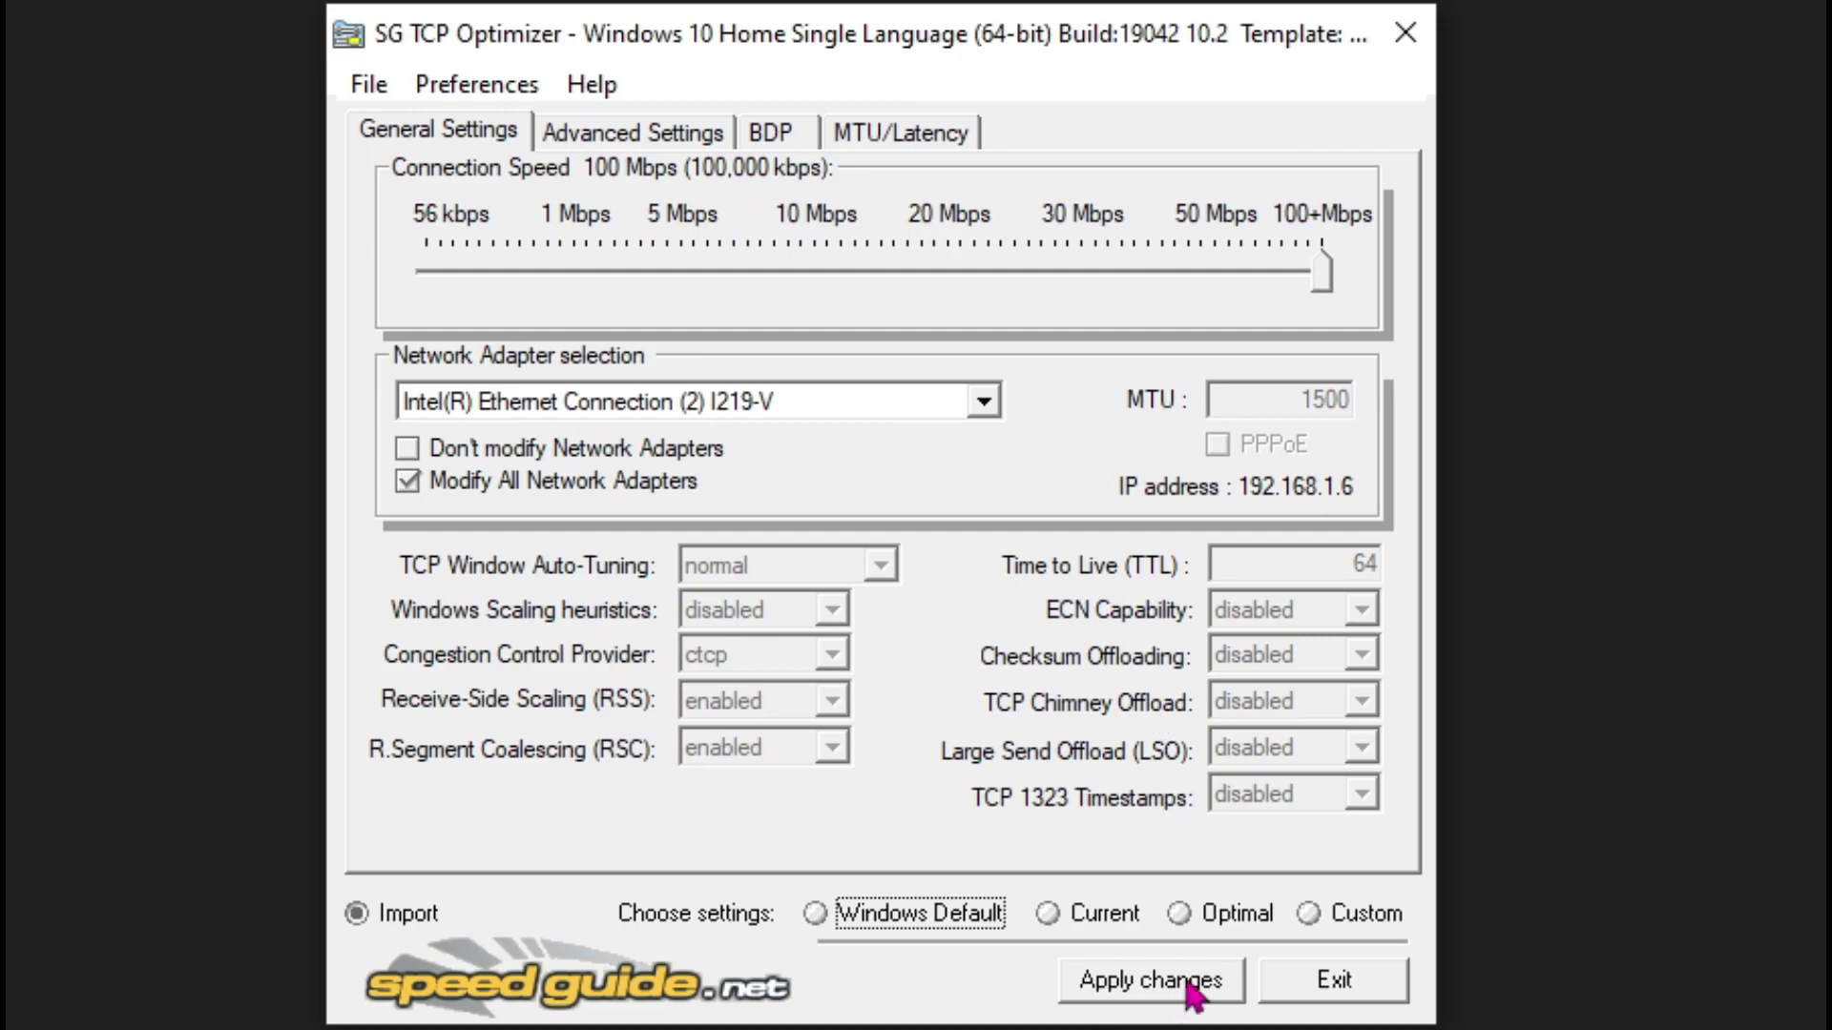
Apply the imported settings without rebooting and exit TCP Optimizer
left_click(1202, 989)
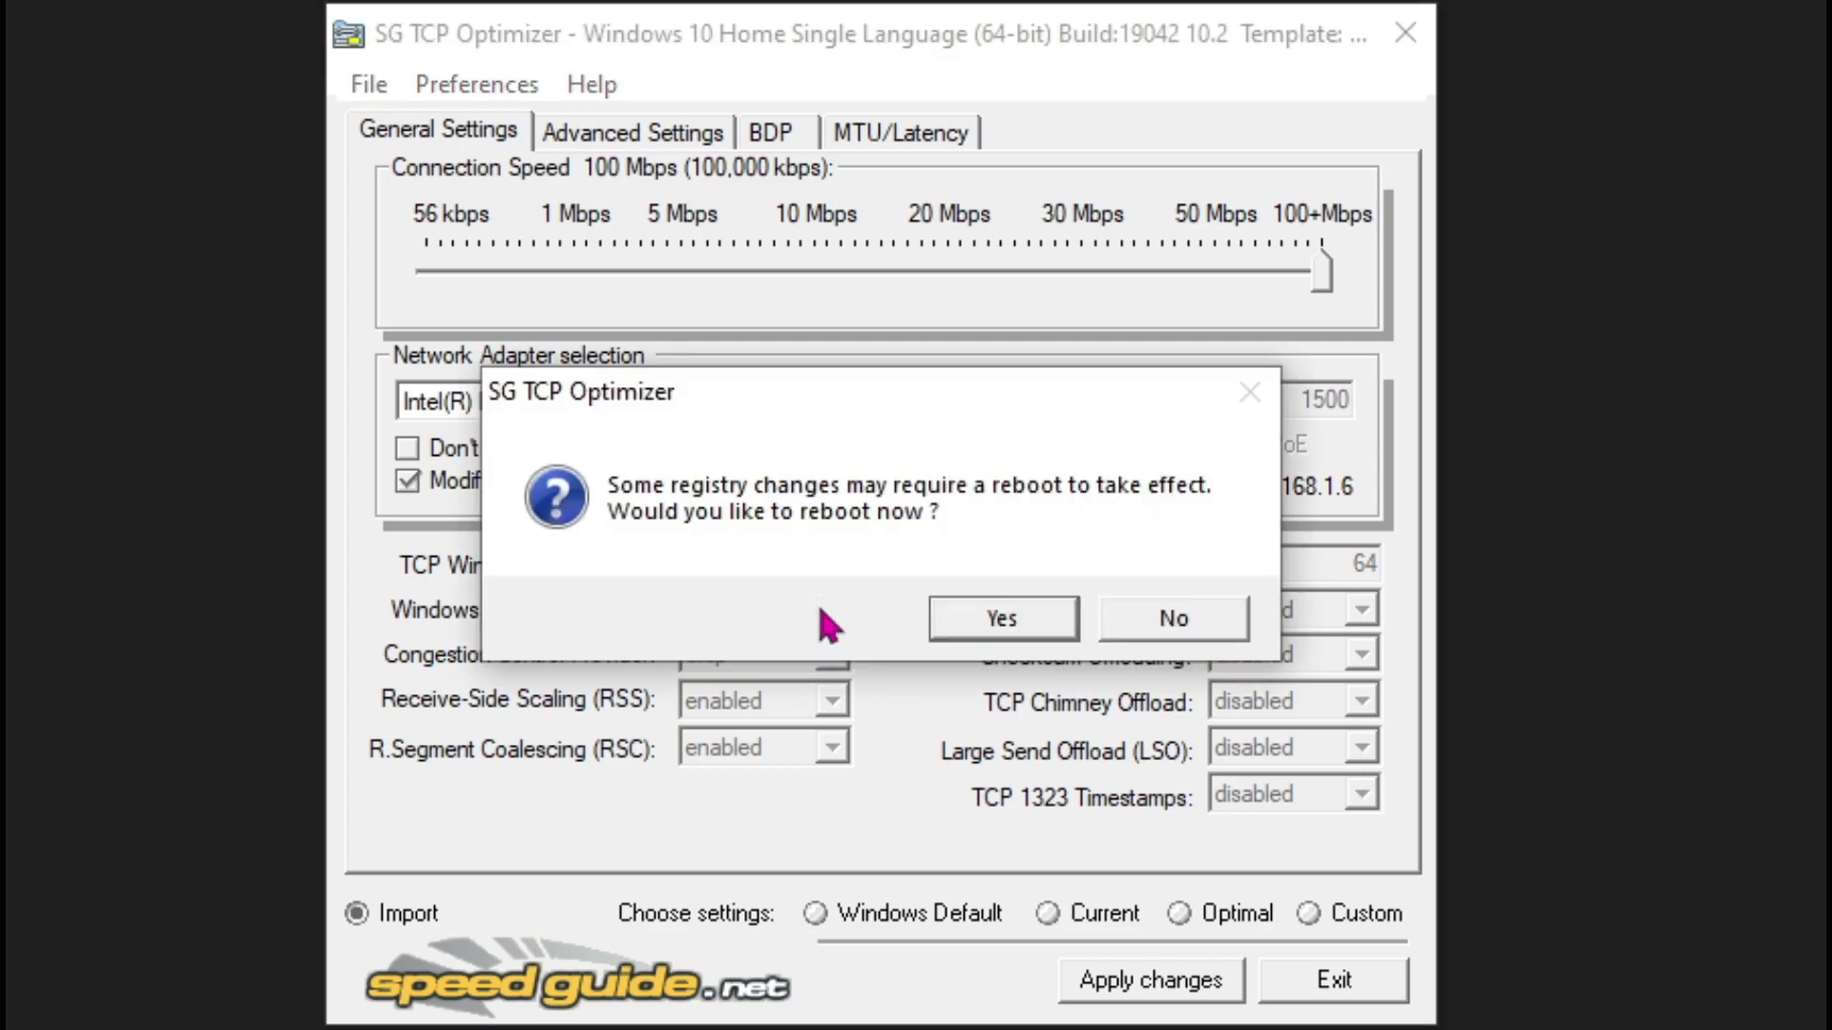
left_click(1186, 626)
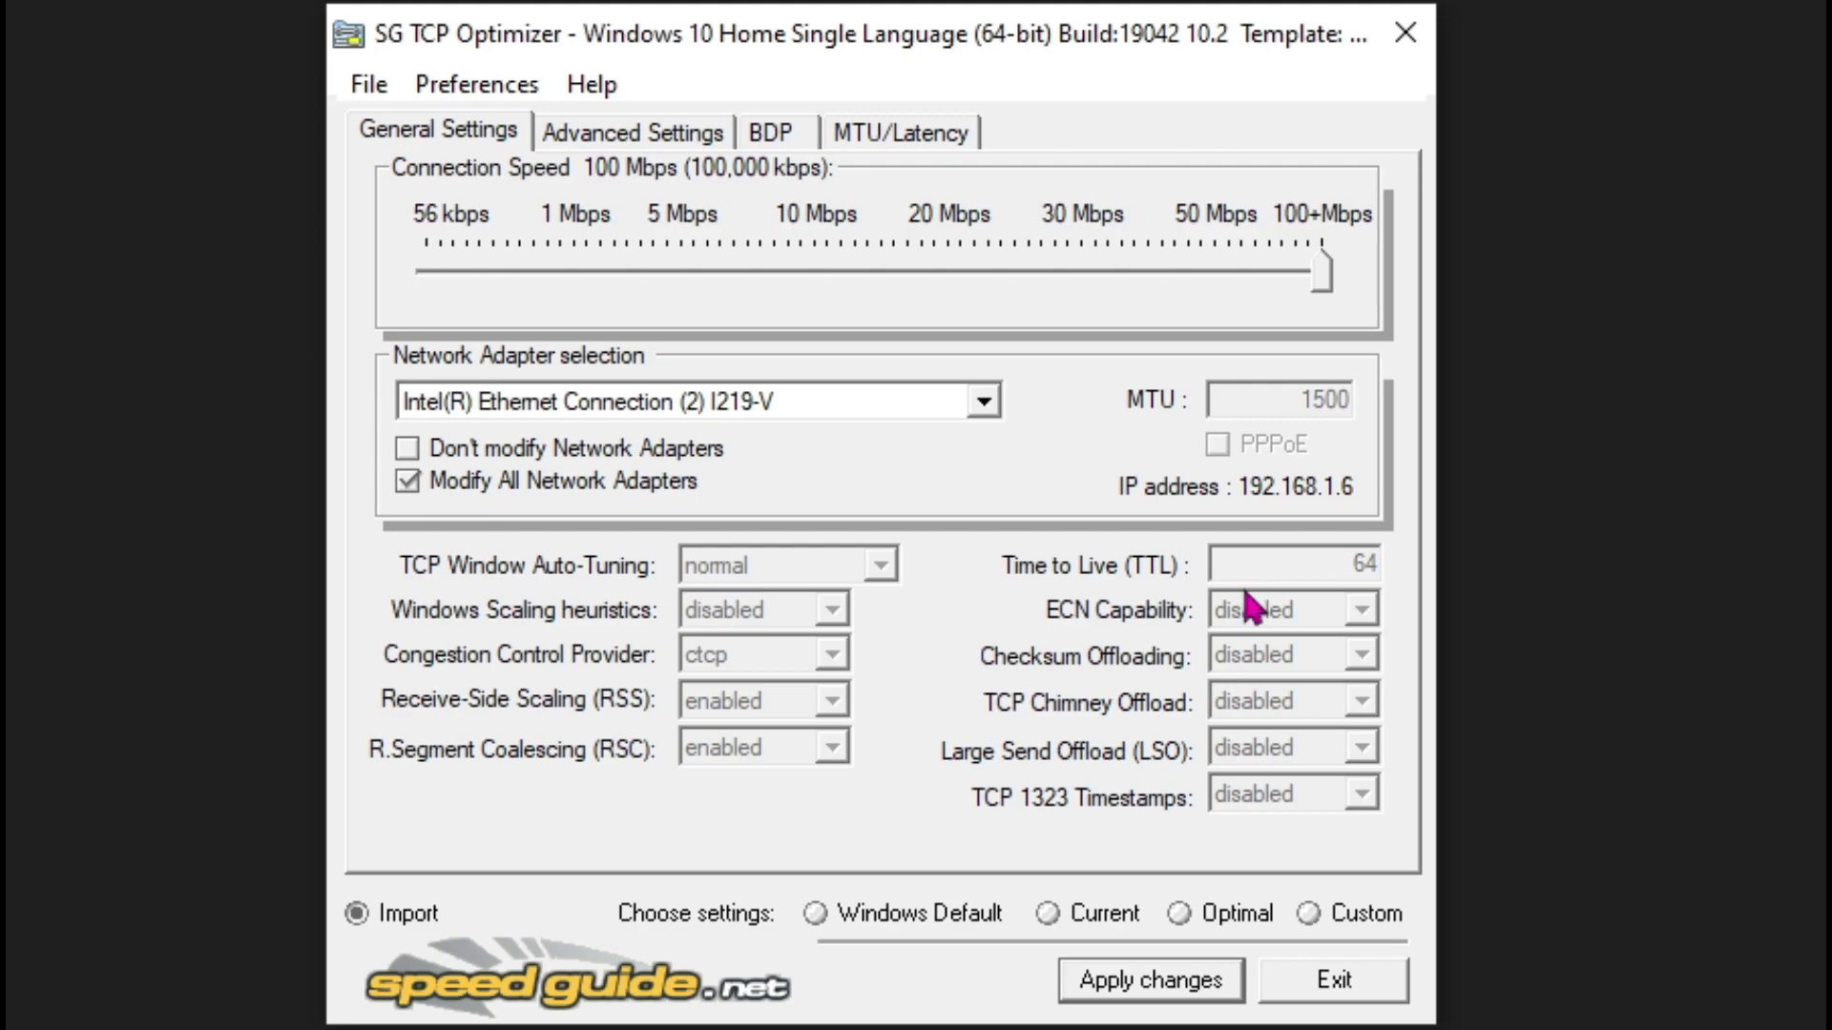
left_click(1333, 982)
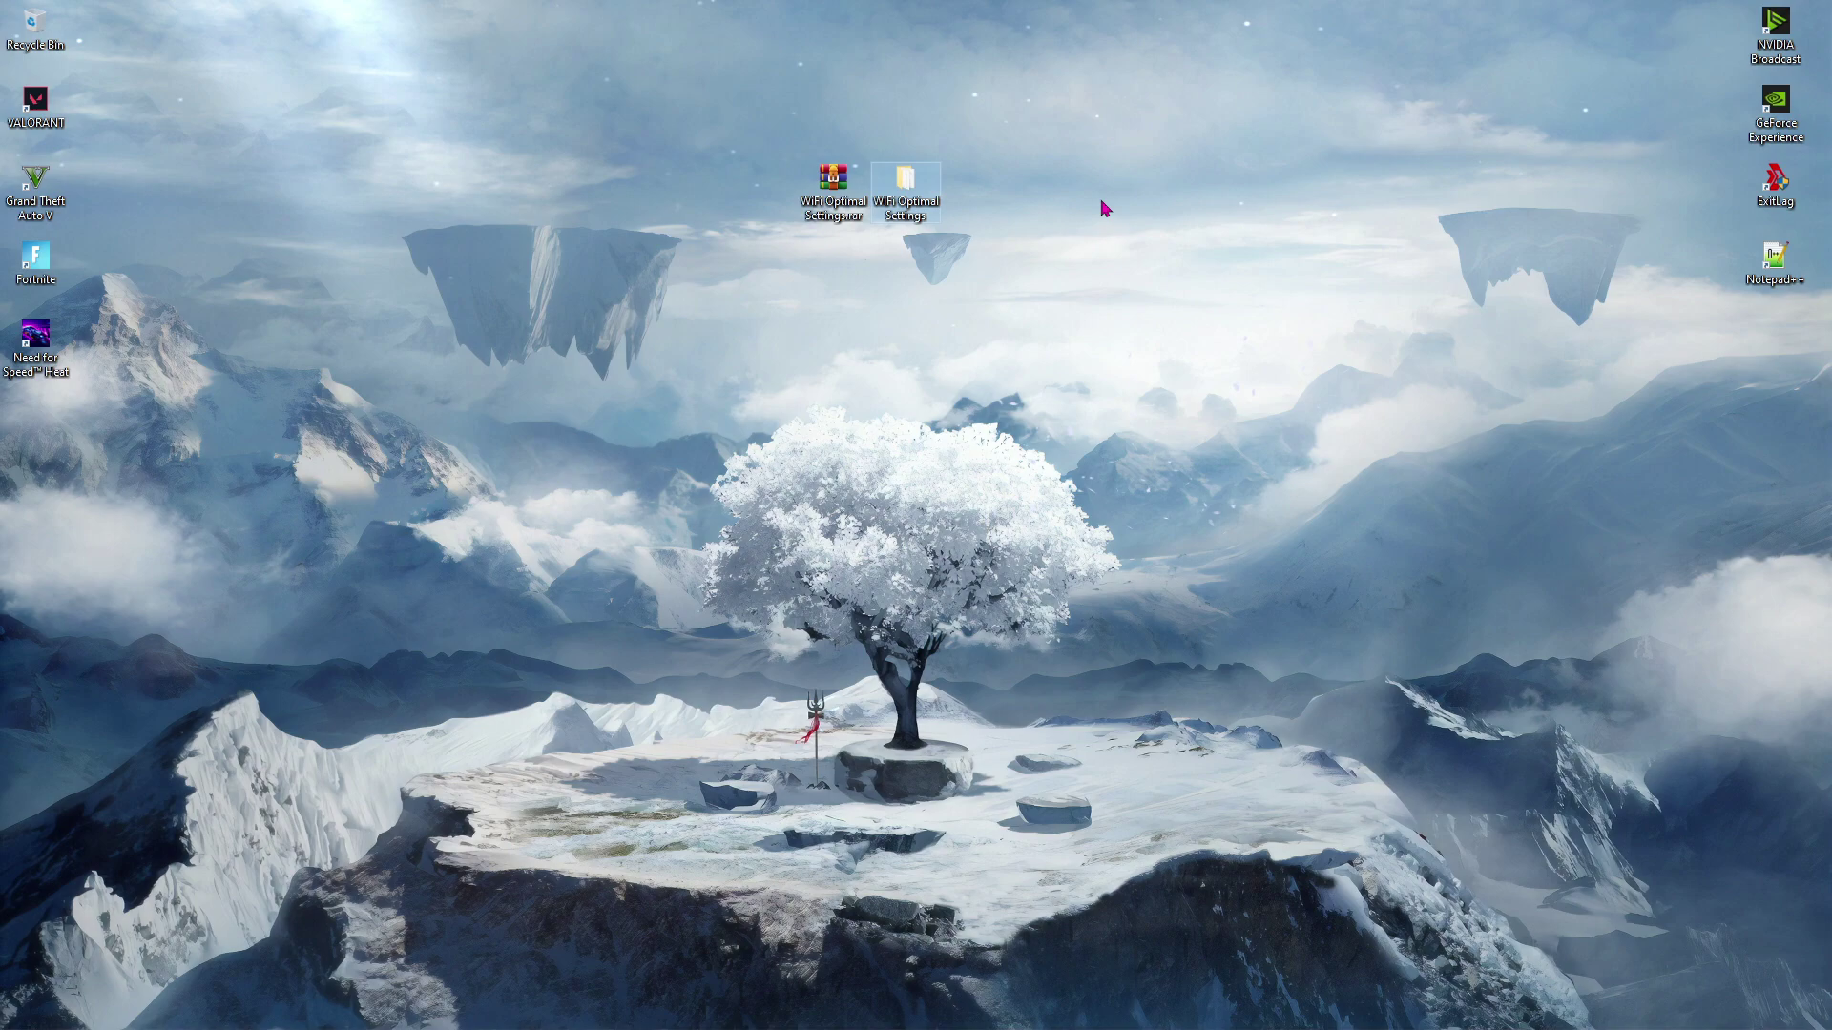
Open View network connections from a Start search and right-click the Wi-Fi adapter
key("super")
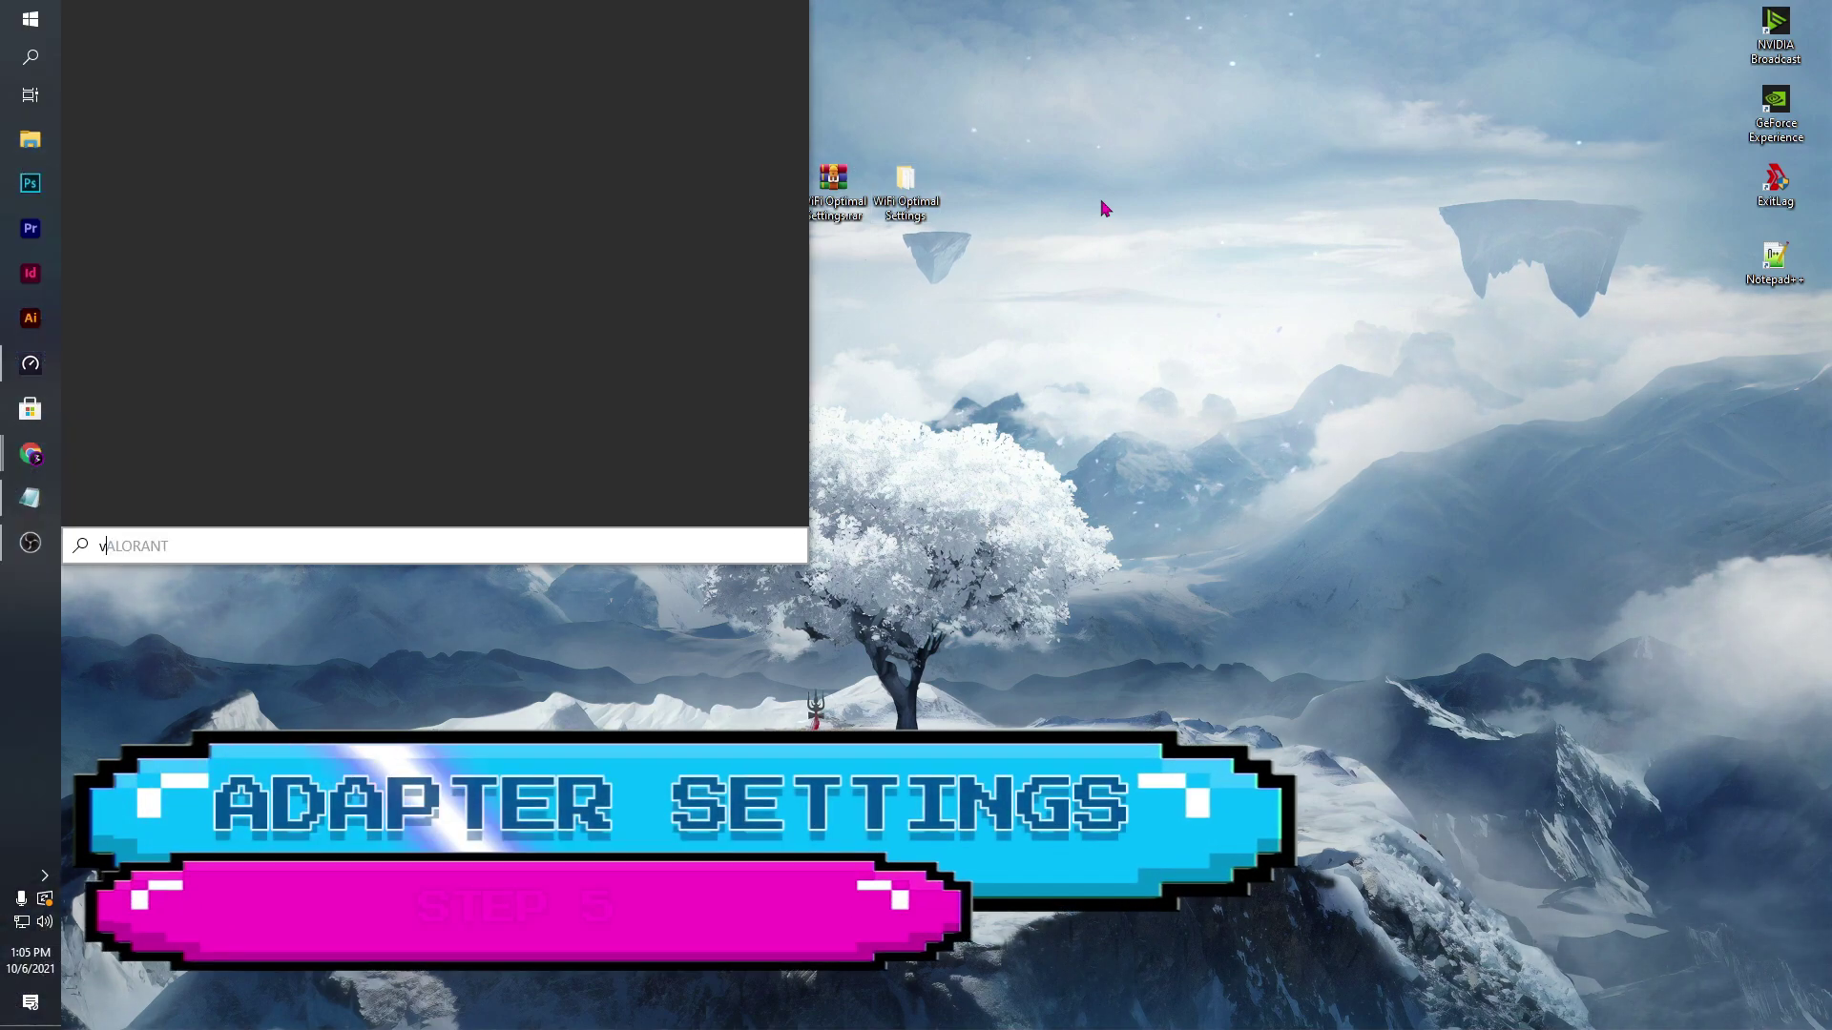
type("view ne")
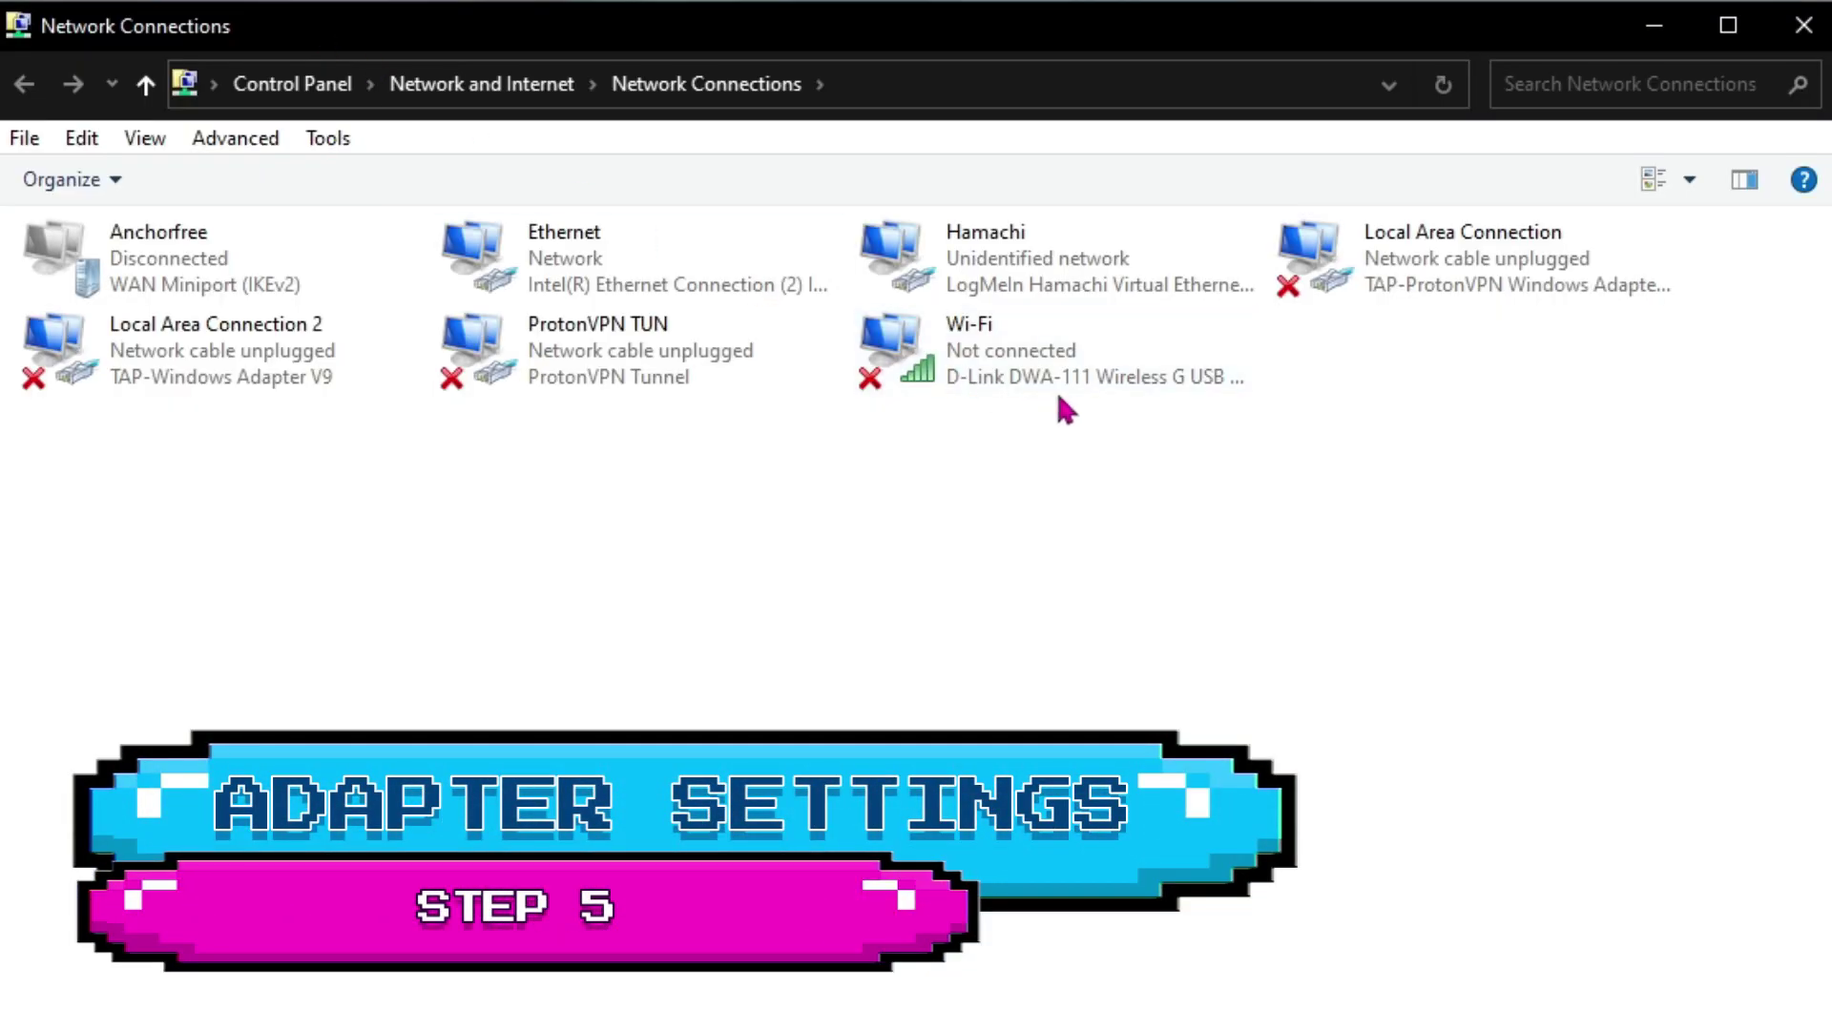
left_click(1049, 358)
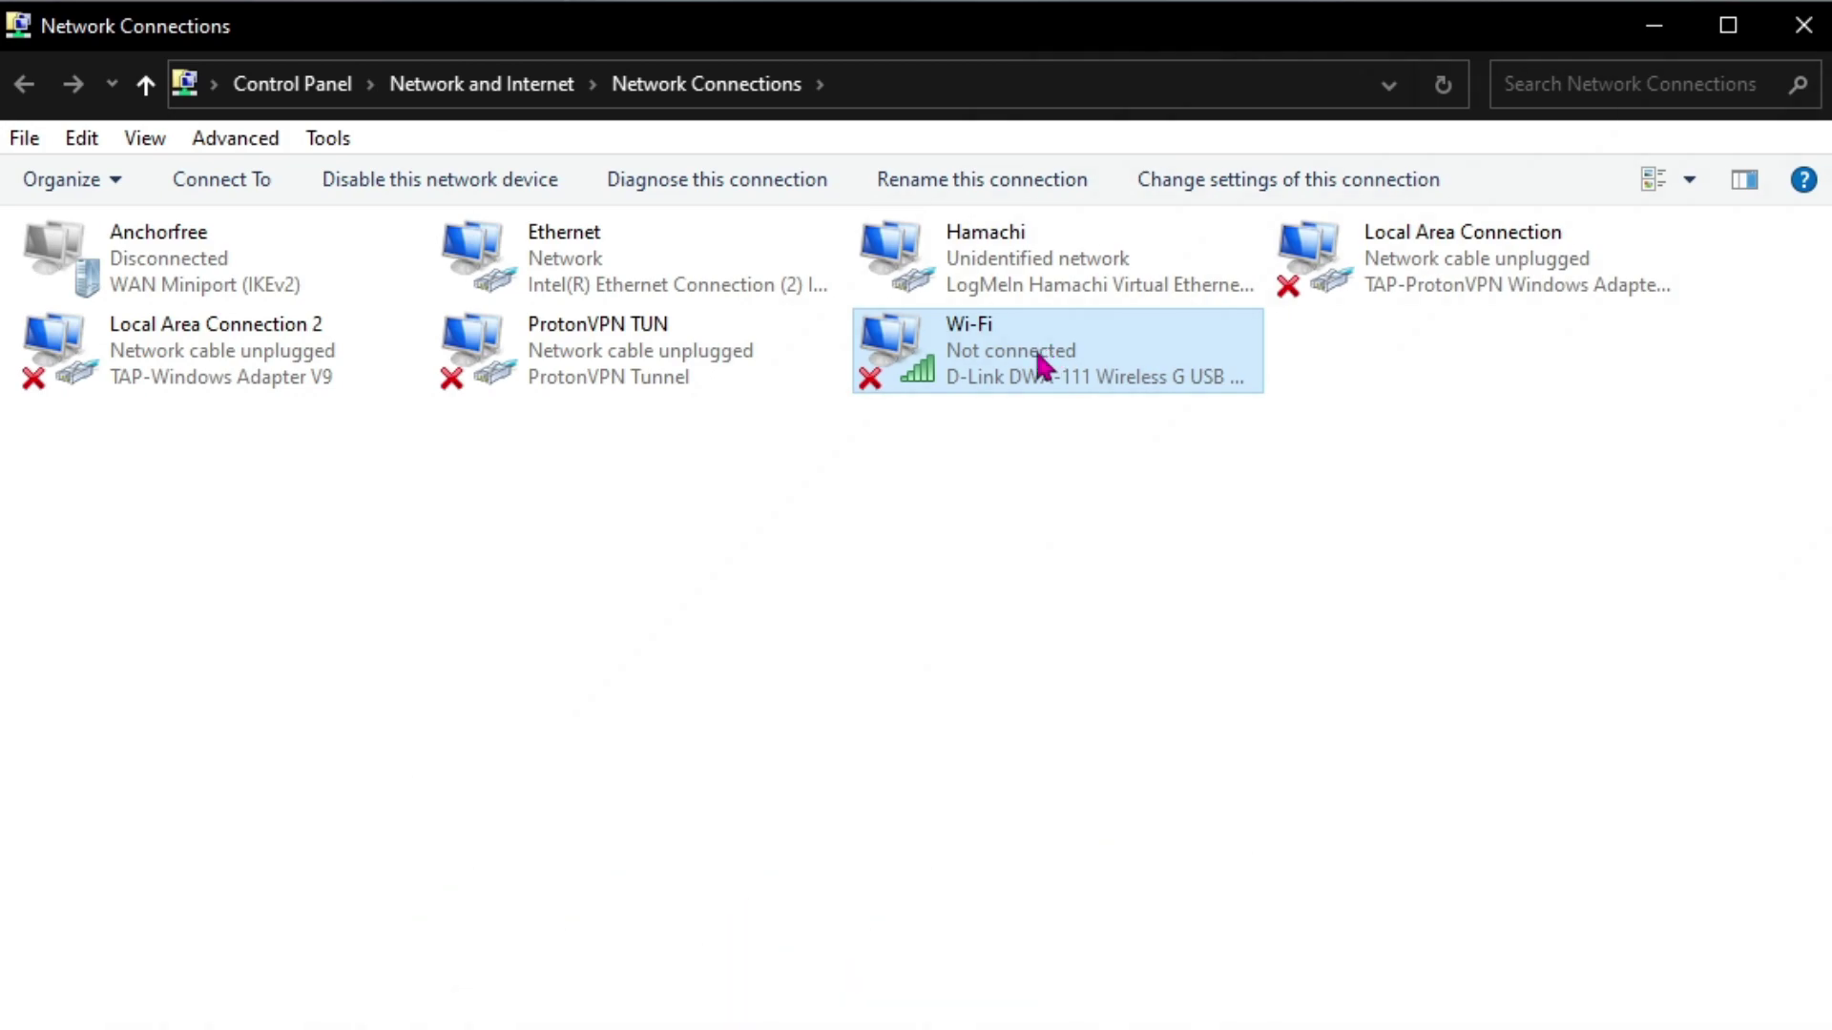
right_click(1042, 363)
Uncheck 'Allow the computer to turn off this device to save power' for the D-Link Wi-Fi adapter
left_click(1150, 704)
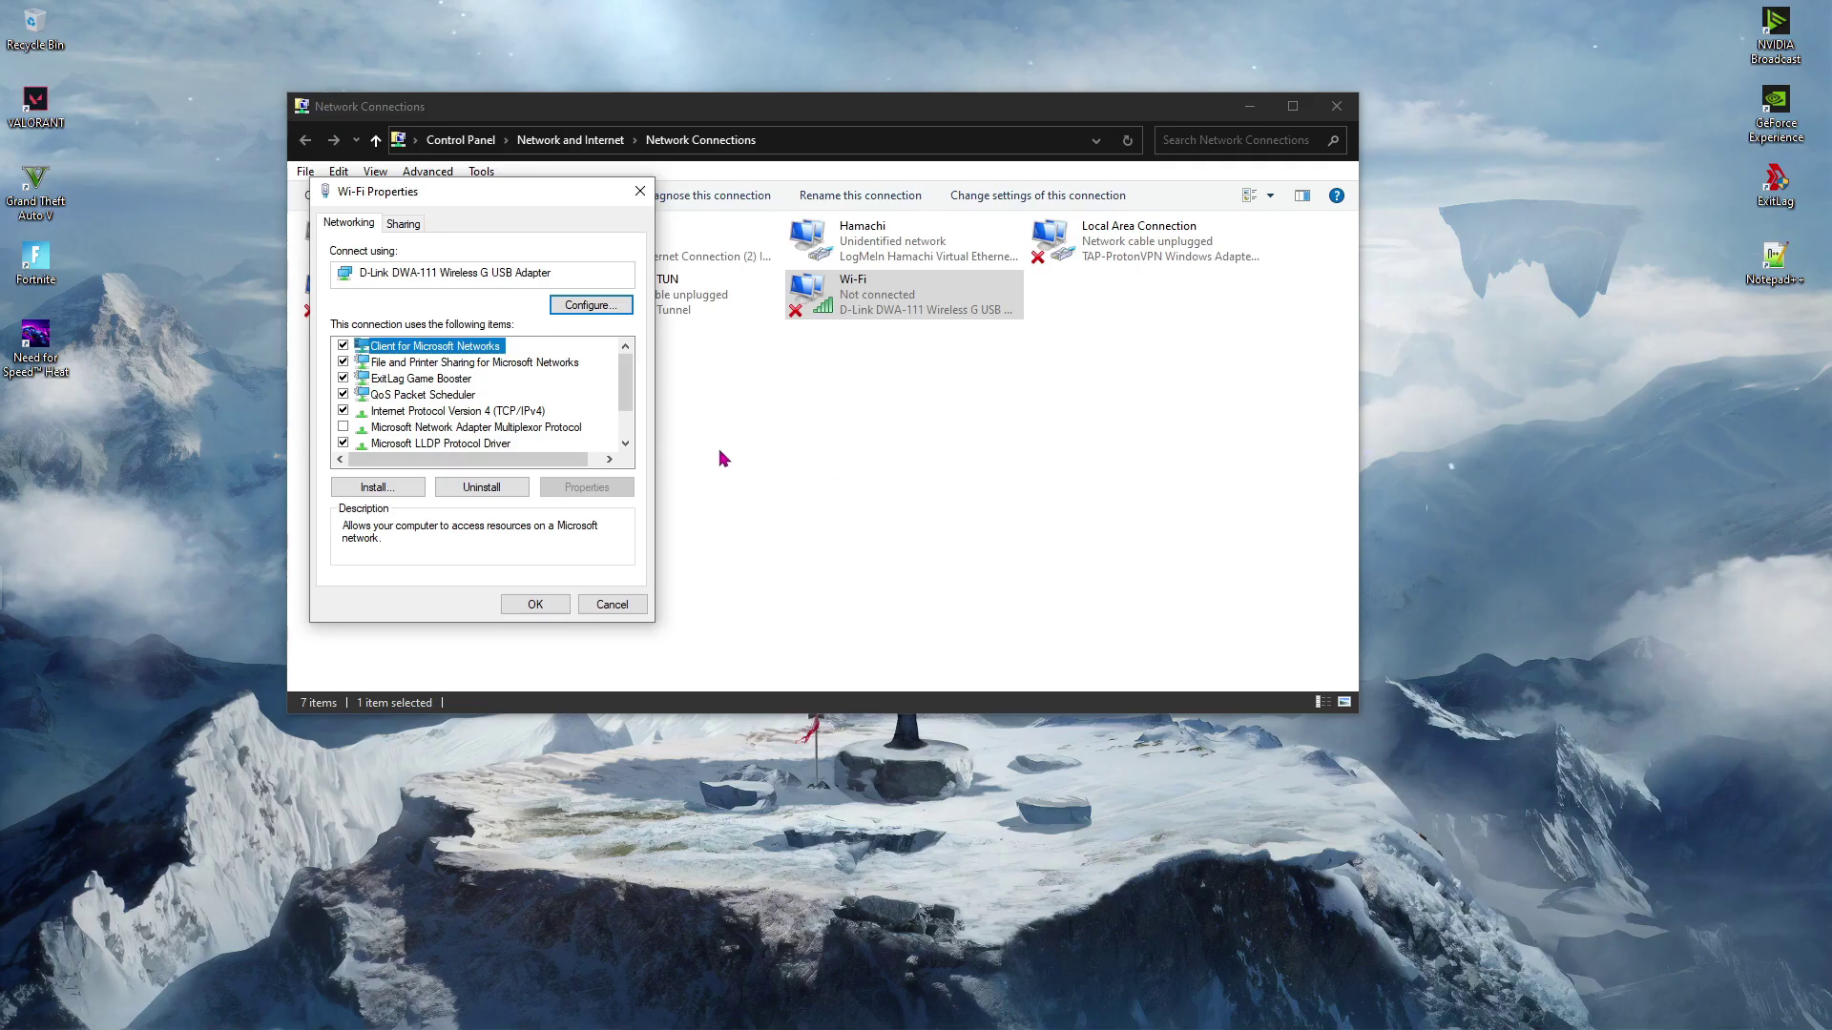
left_click(589, 305)
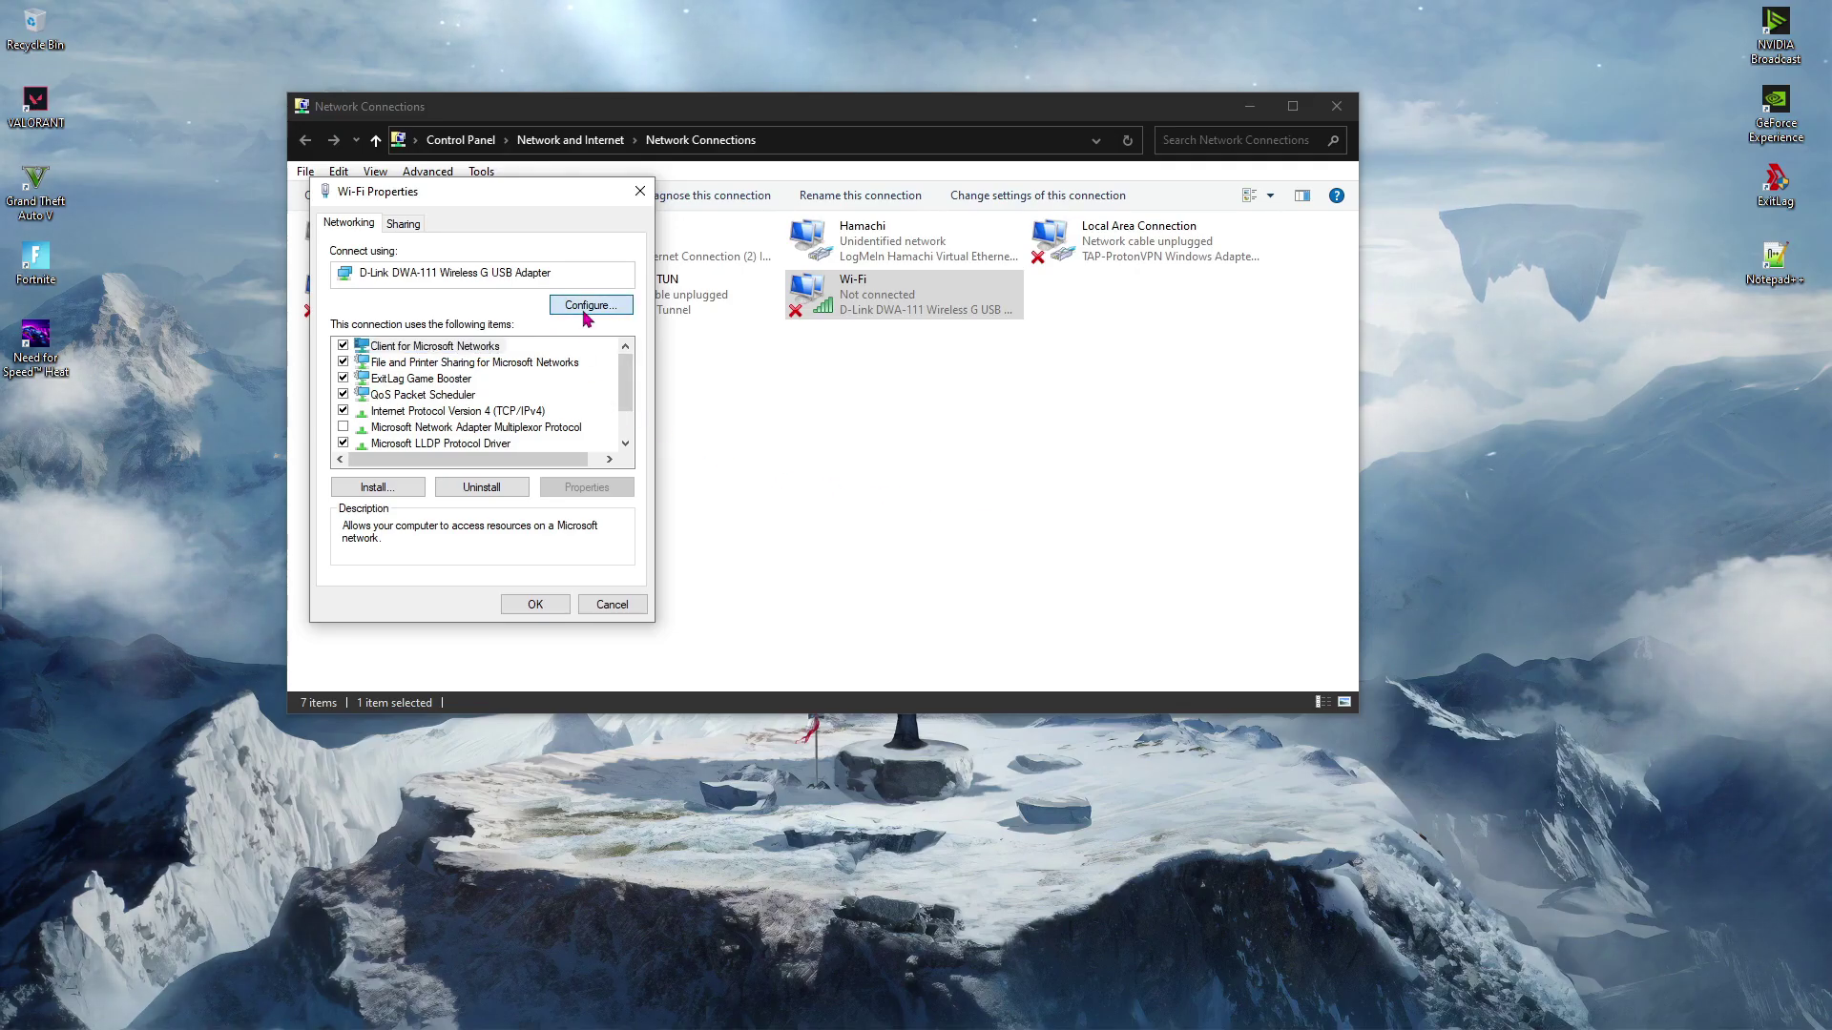
left_click(371, 151)
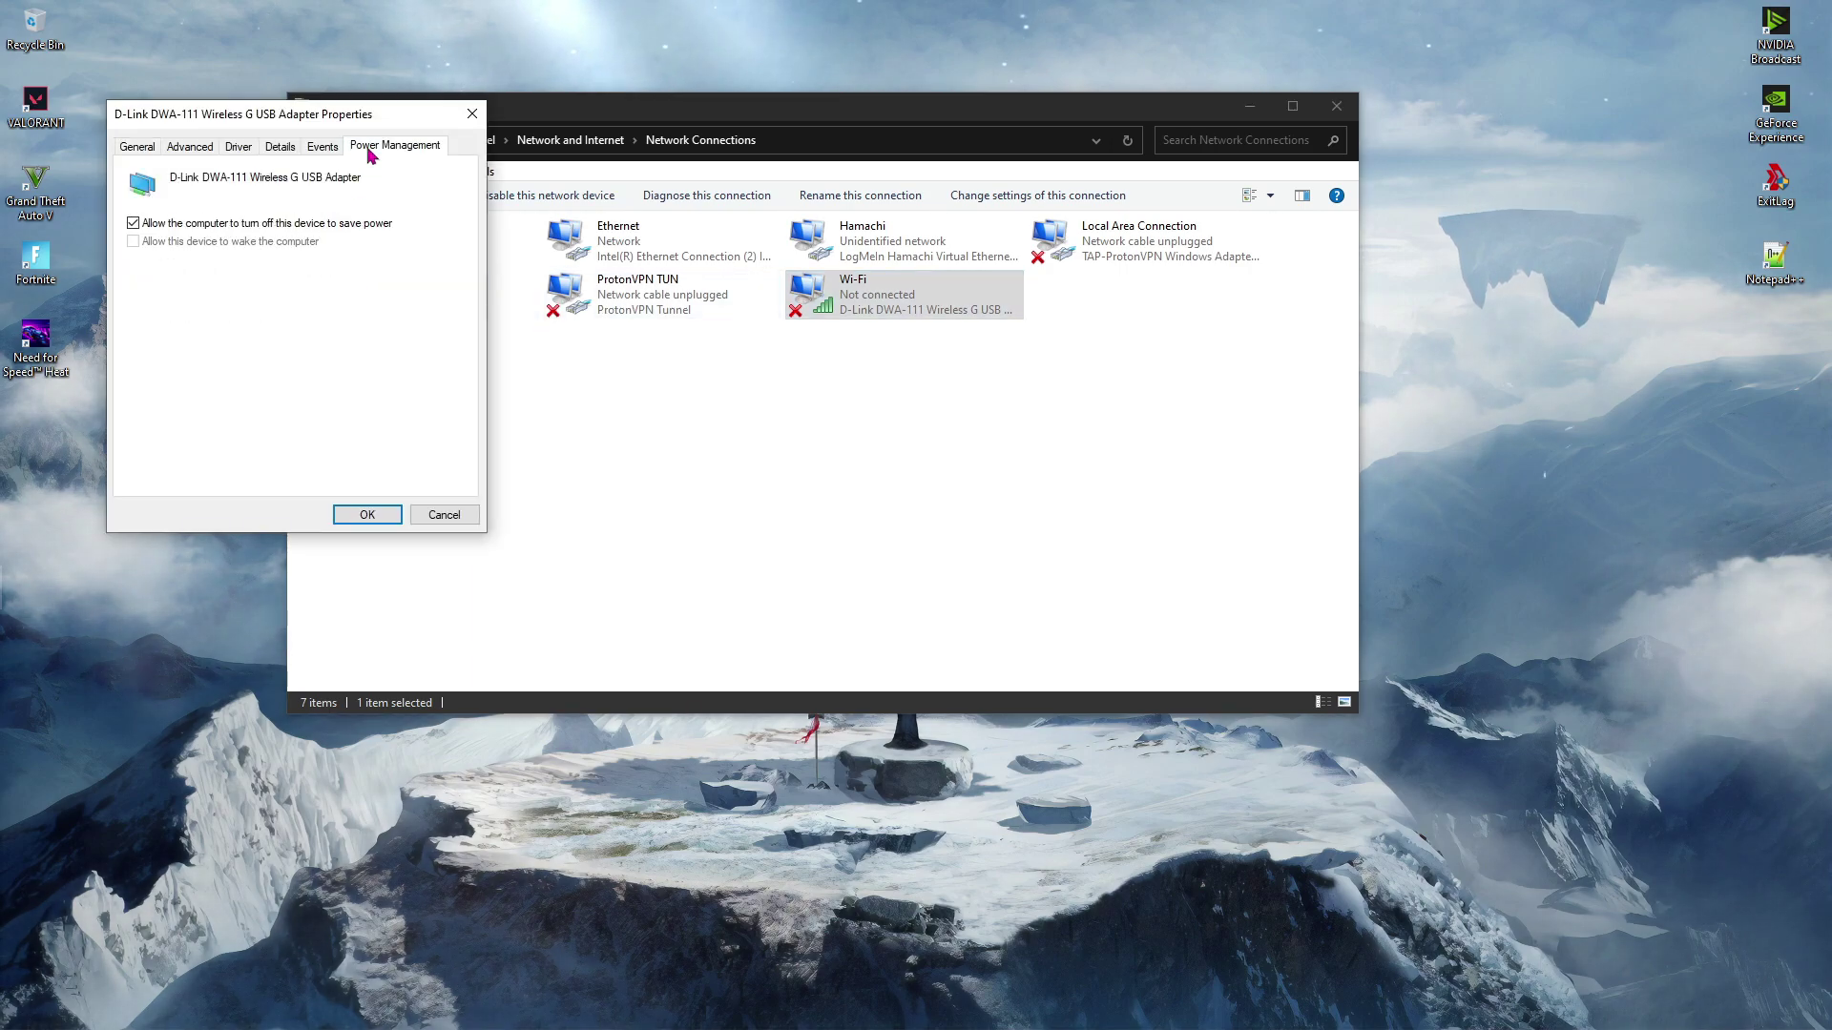
left_click(133, 223)
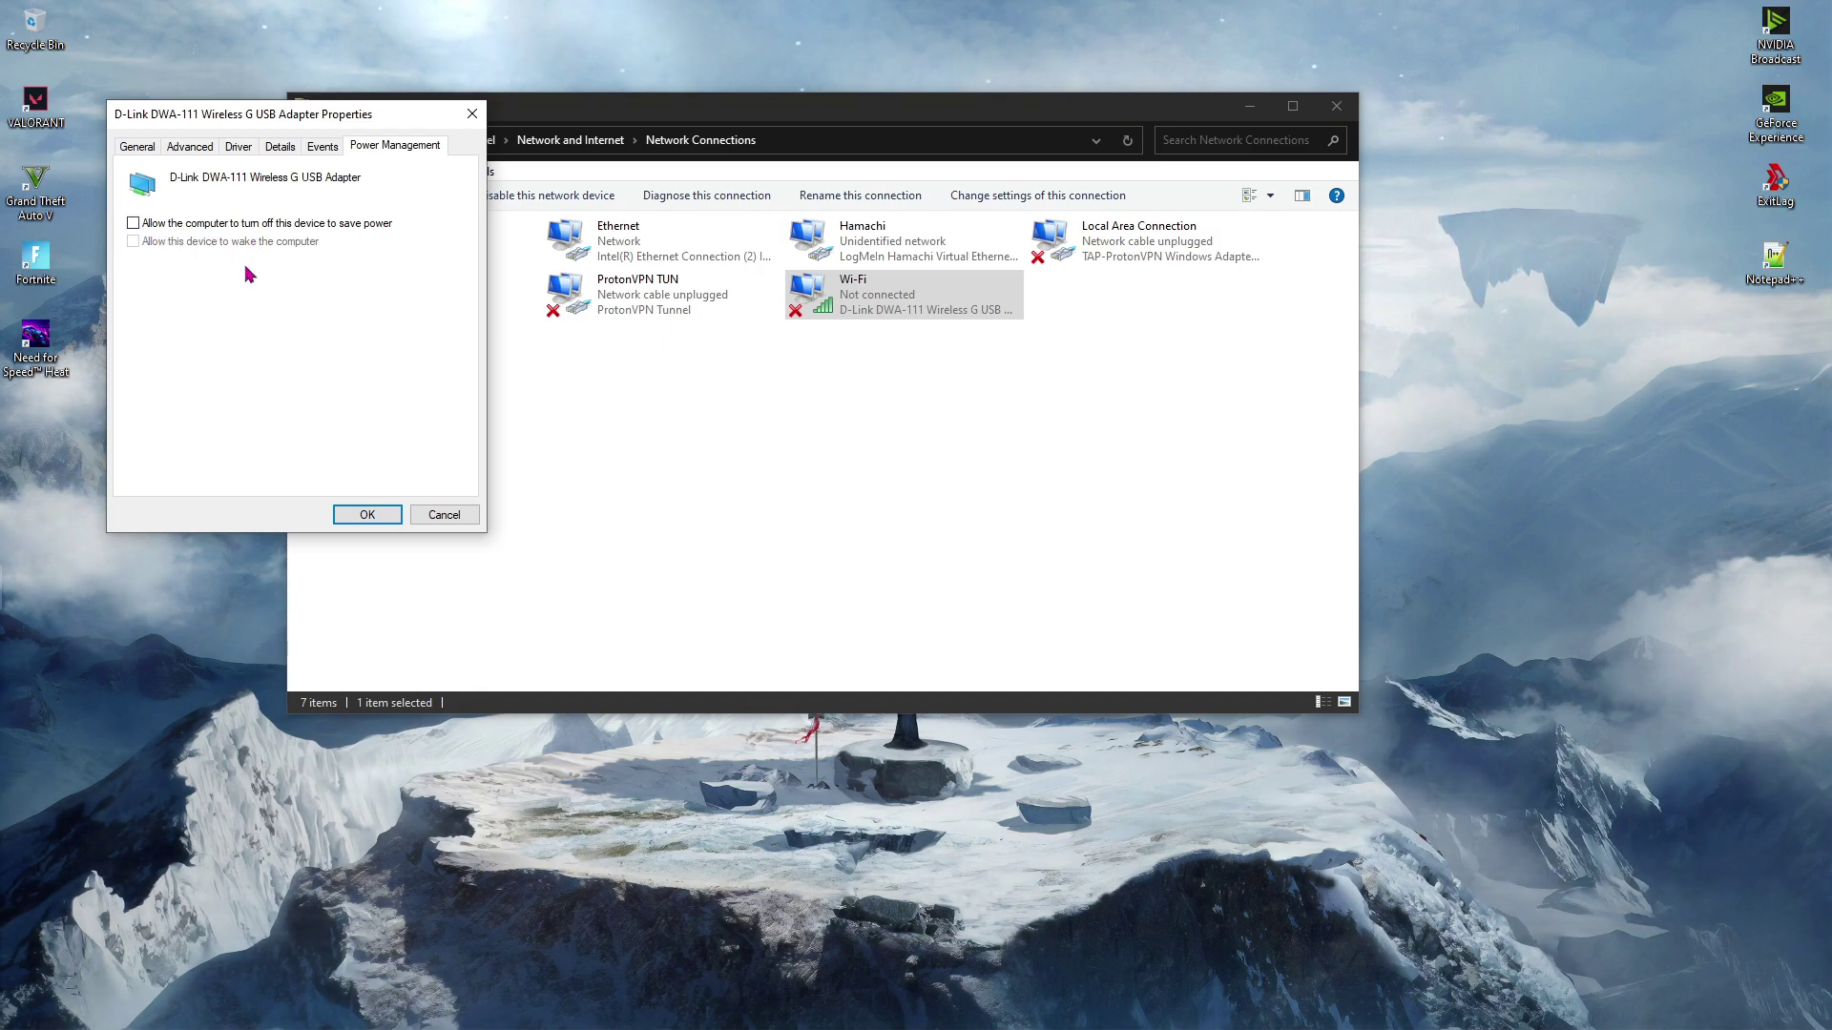
left_click(202, 150)
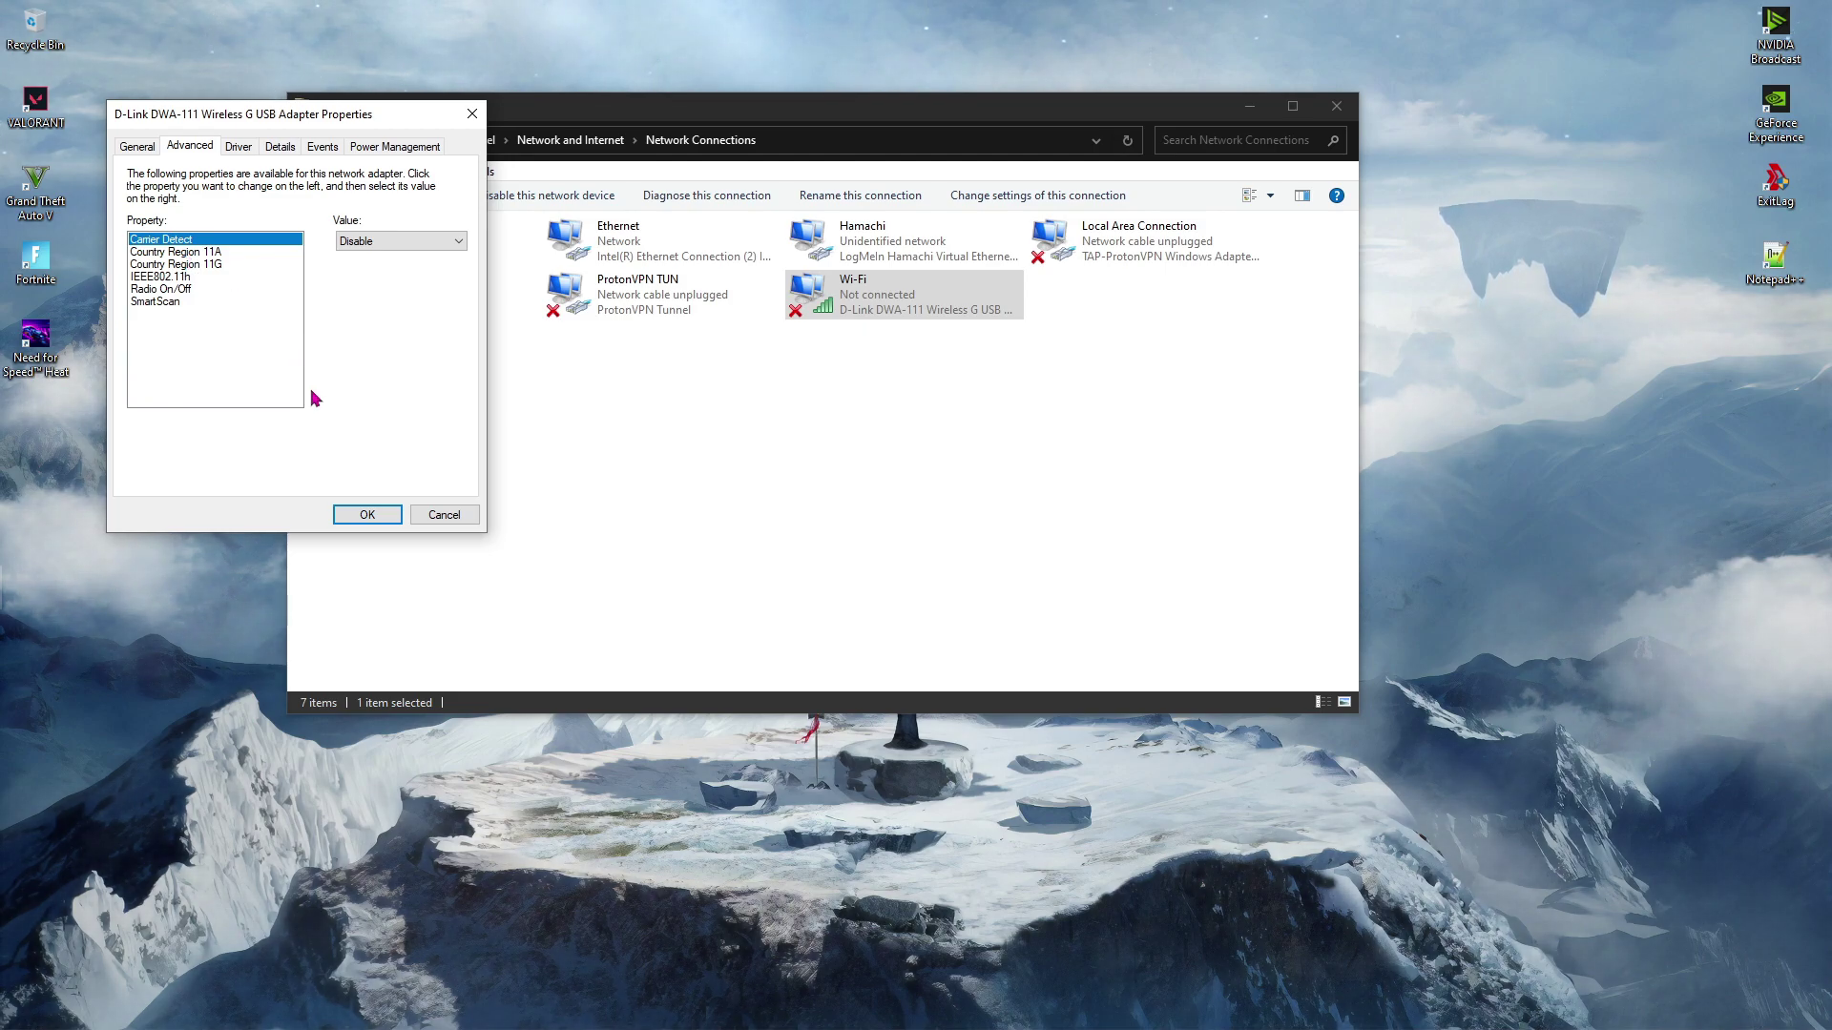
Save the adapter's power setting and bring up the Wi-Fi connection's properties
left_click(362, 515)
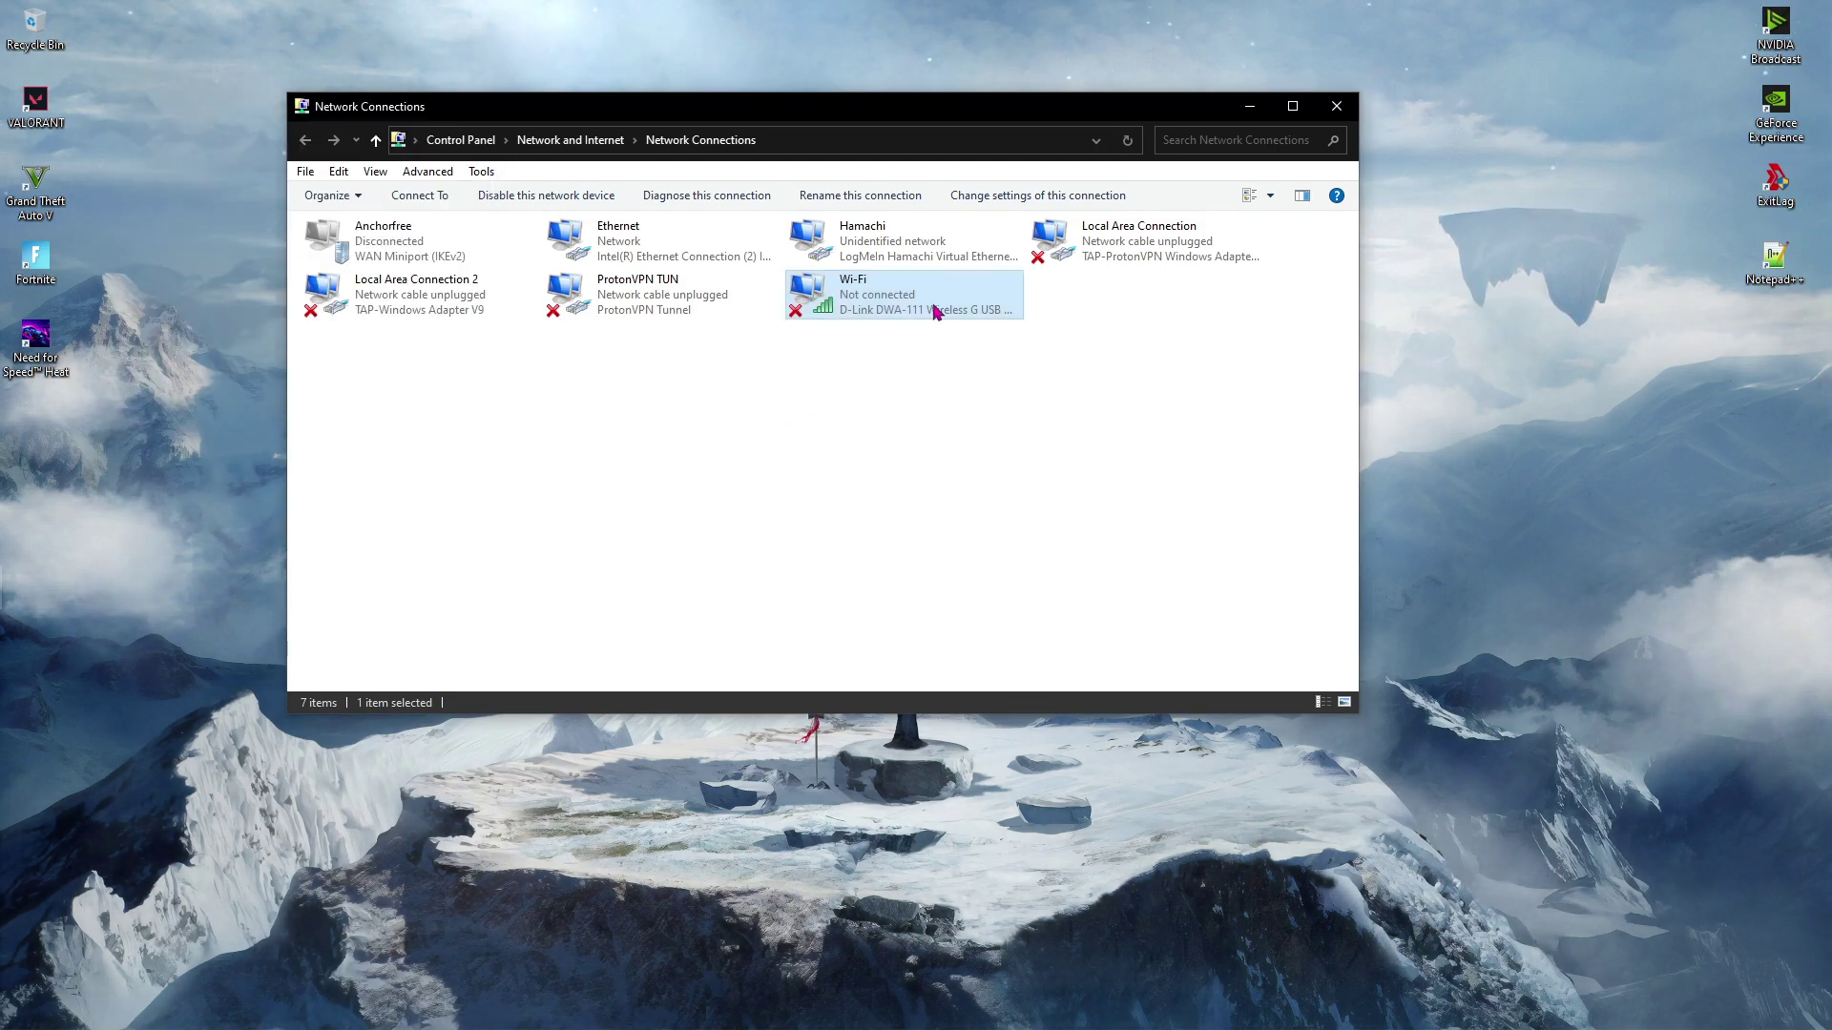
right_click(878, 286)
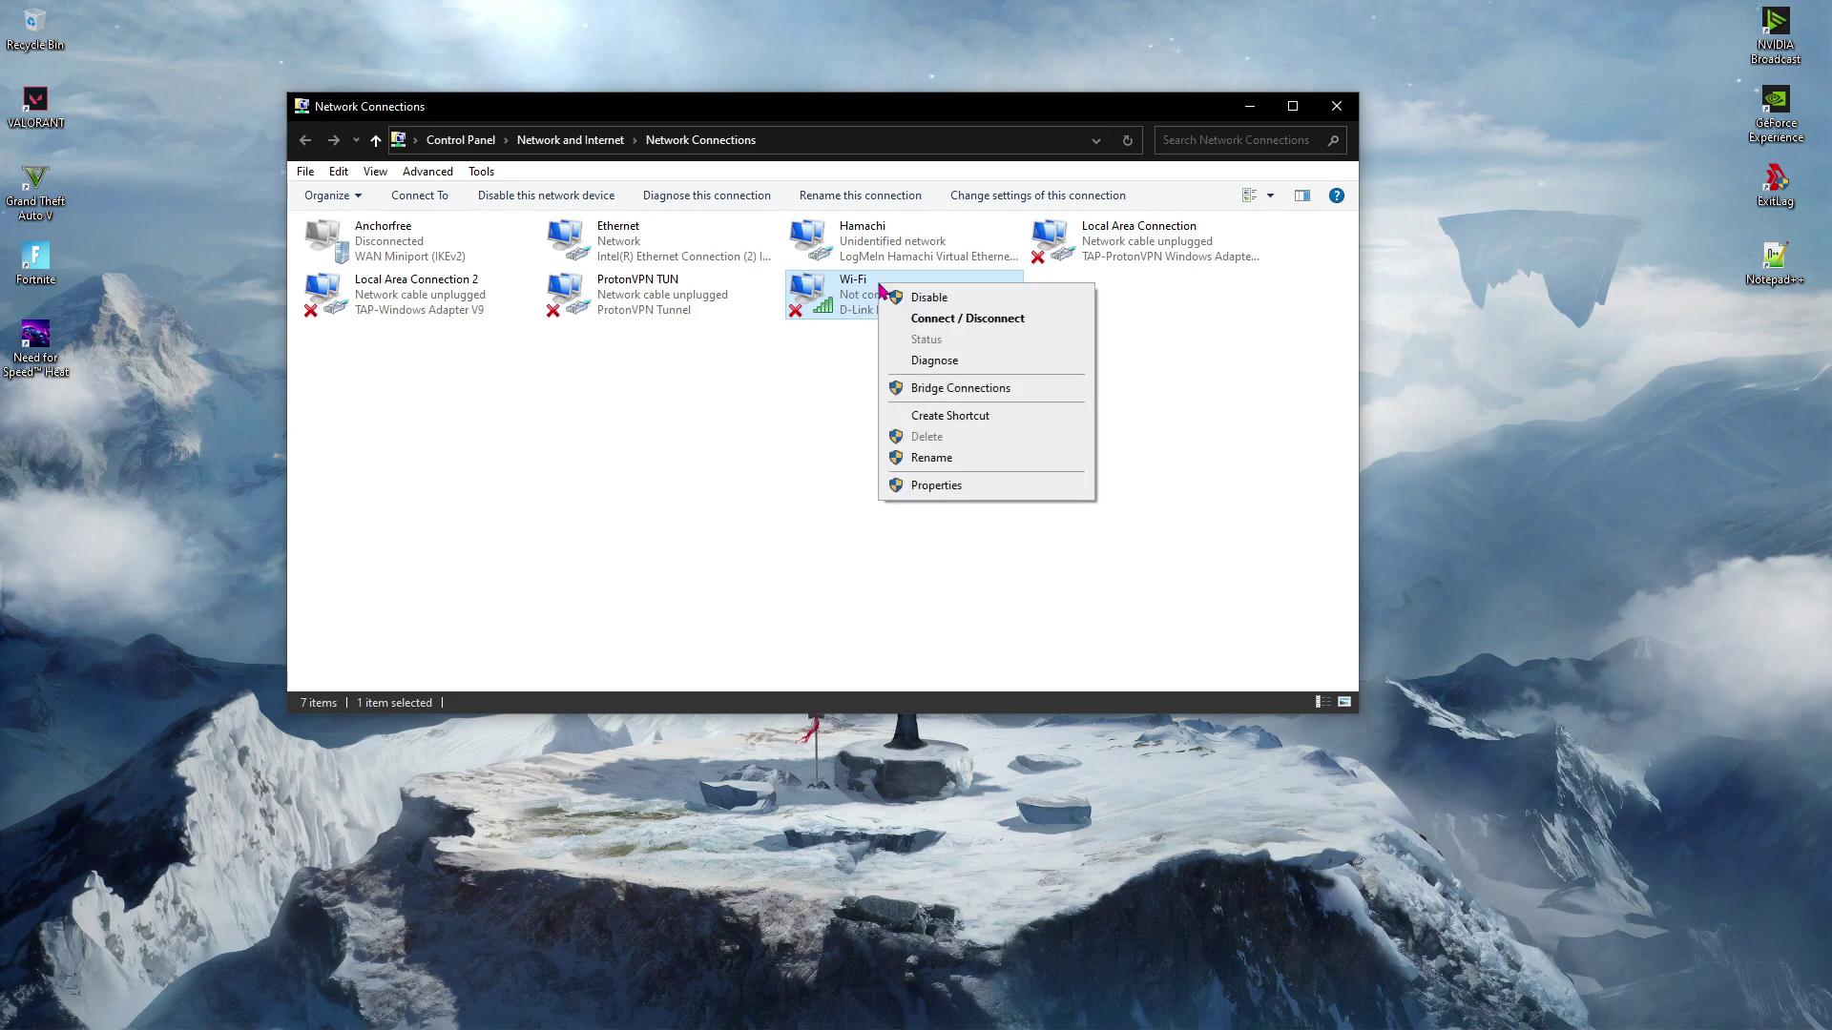
left_click(911, 484)
Set the Wi-Fi IPv4 DNS servers to 8.8.8.8 preferred and 8.8.4.4 alternate
double_click(434, 411)
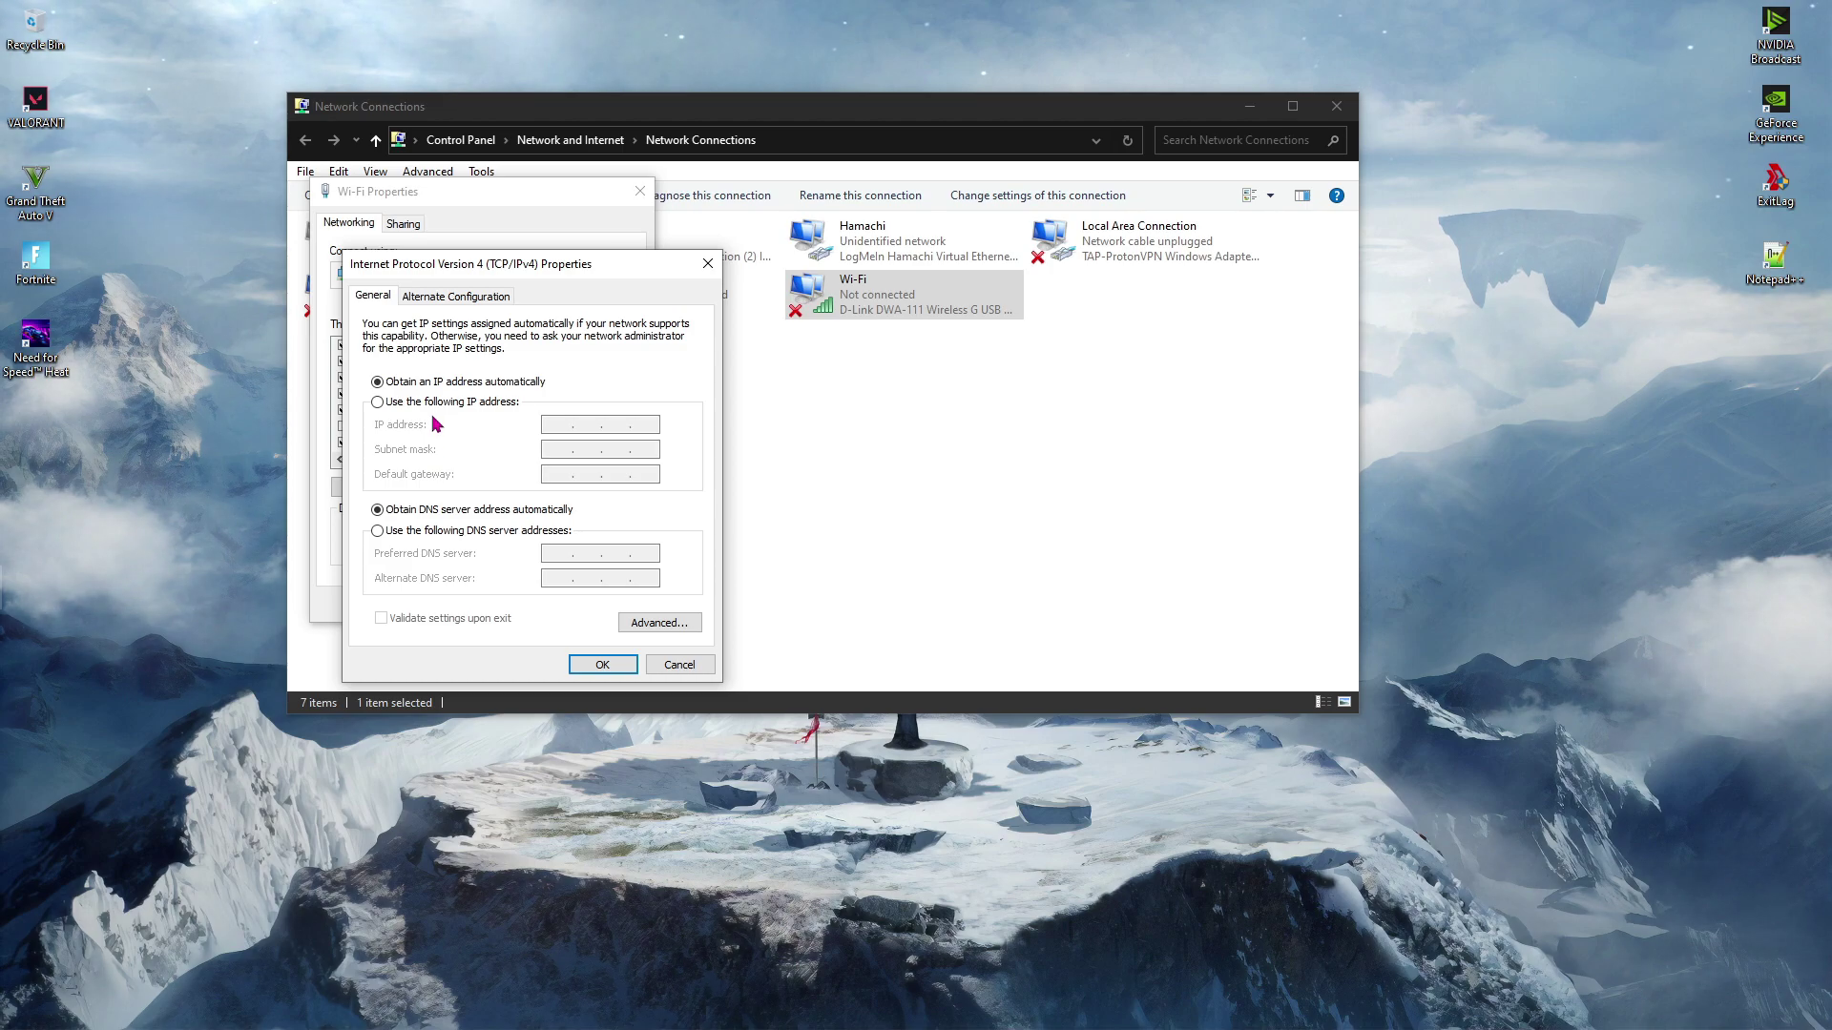
left_click(390, 531)
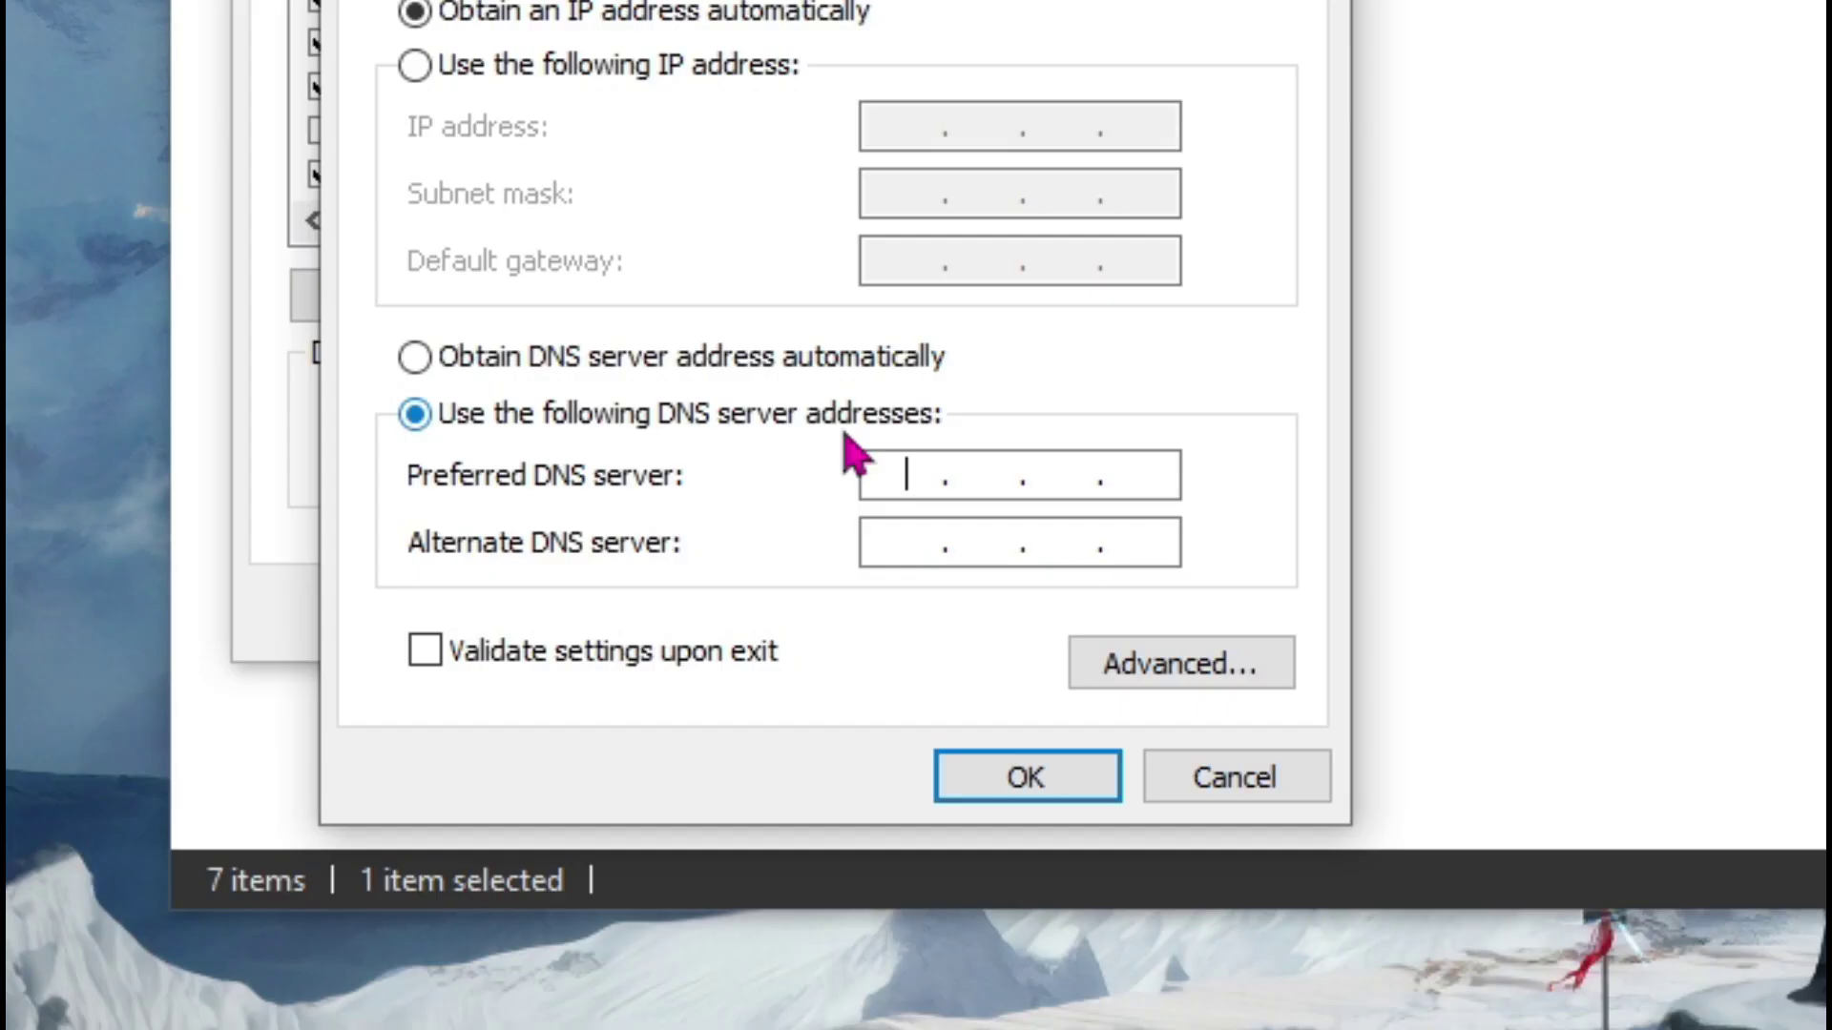
type("8.8.8")
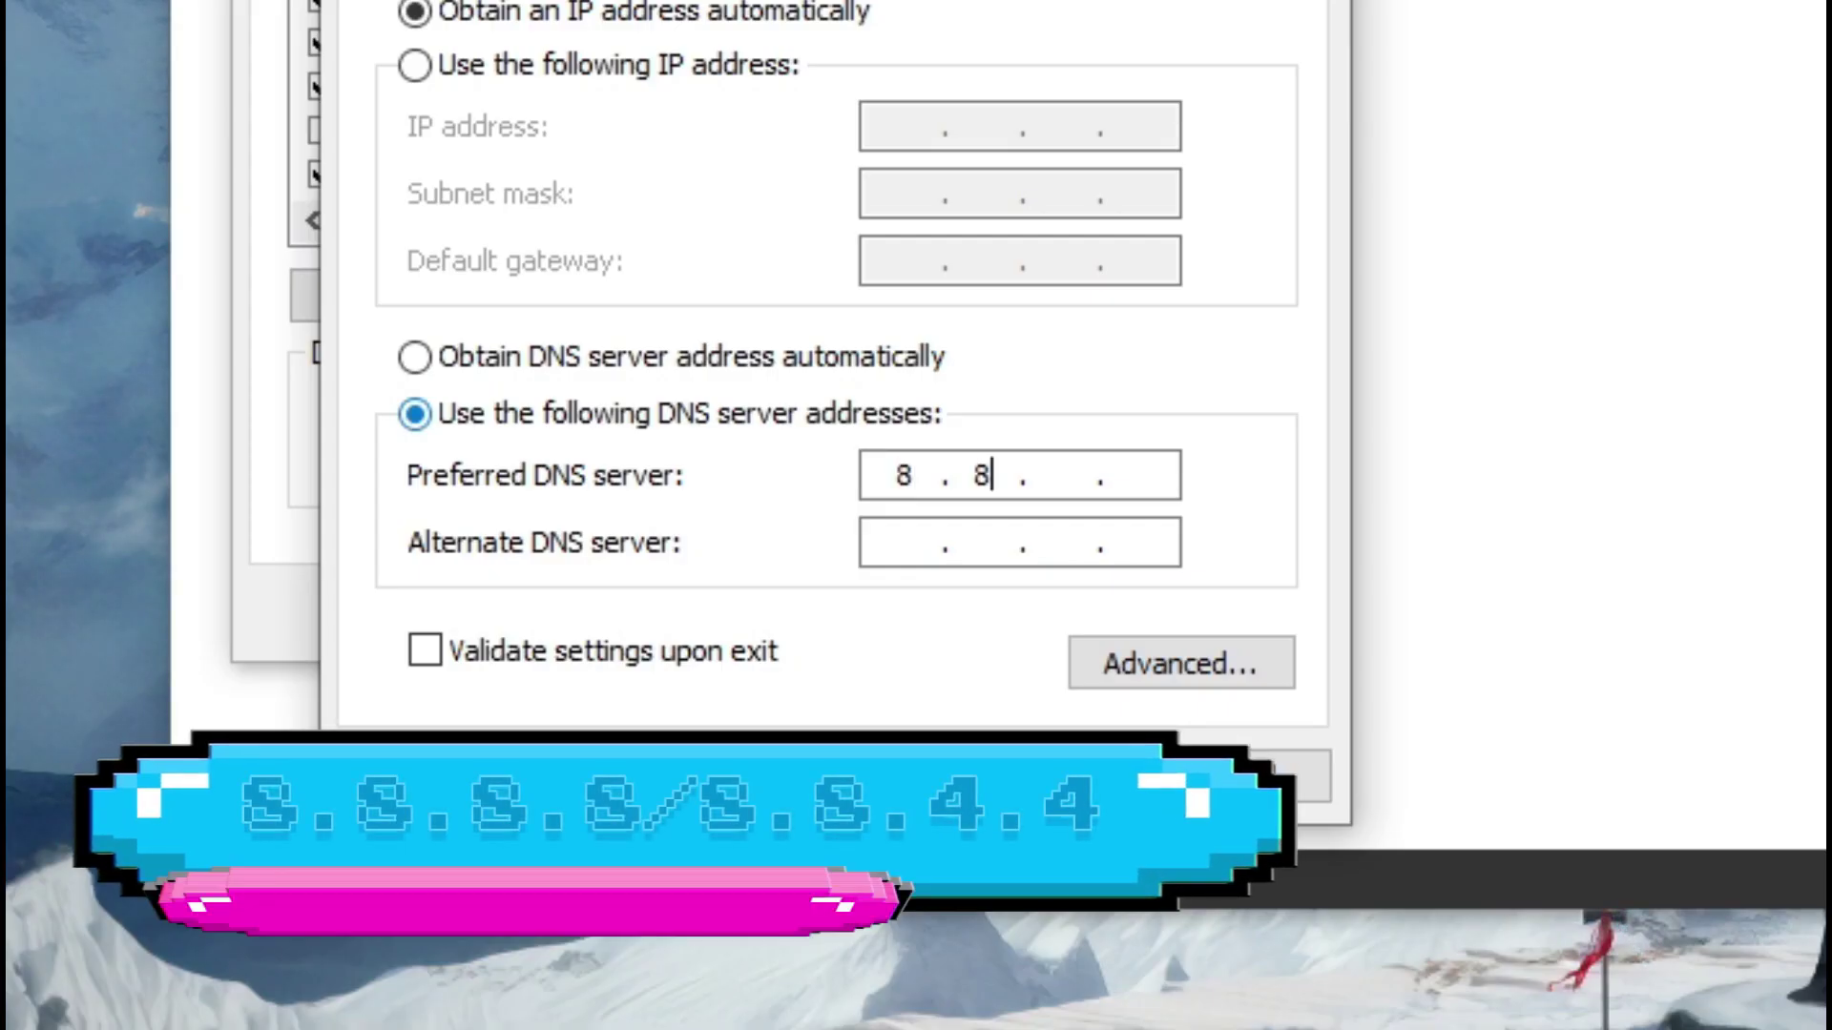
type(".")
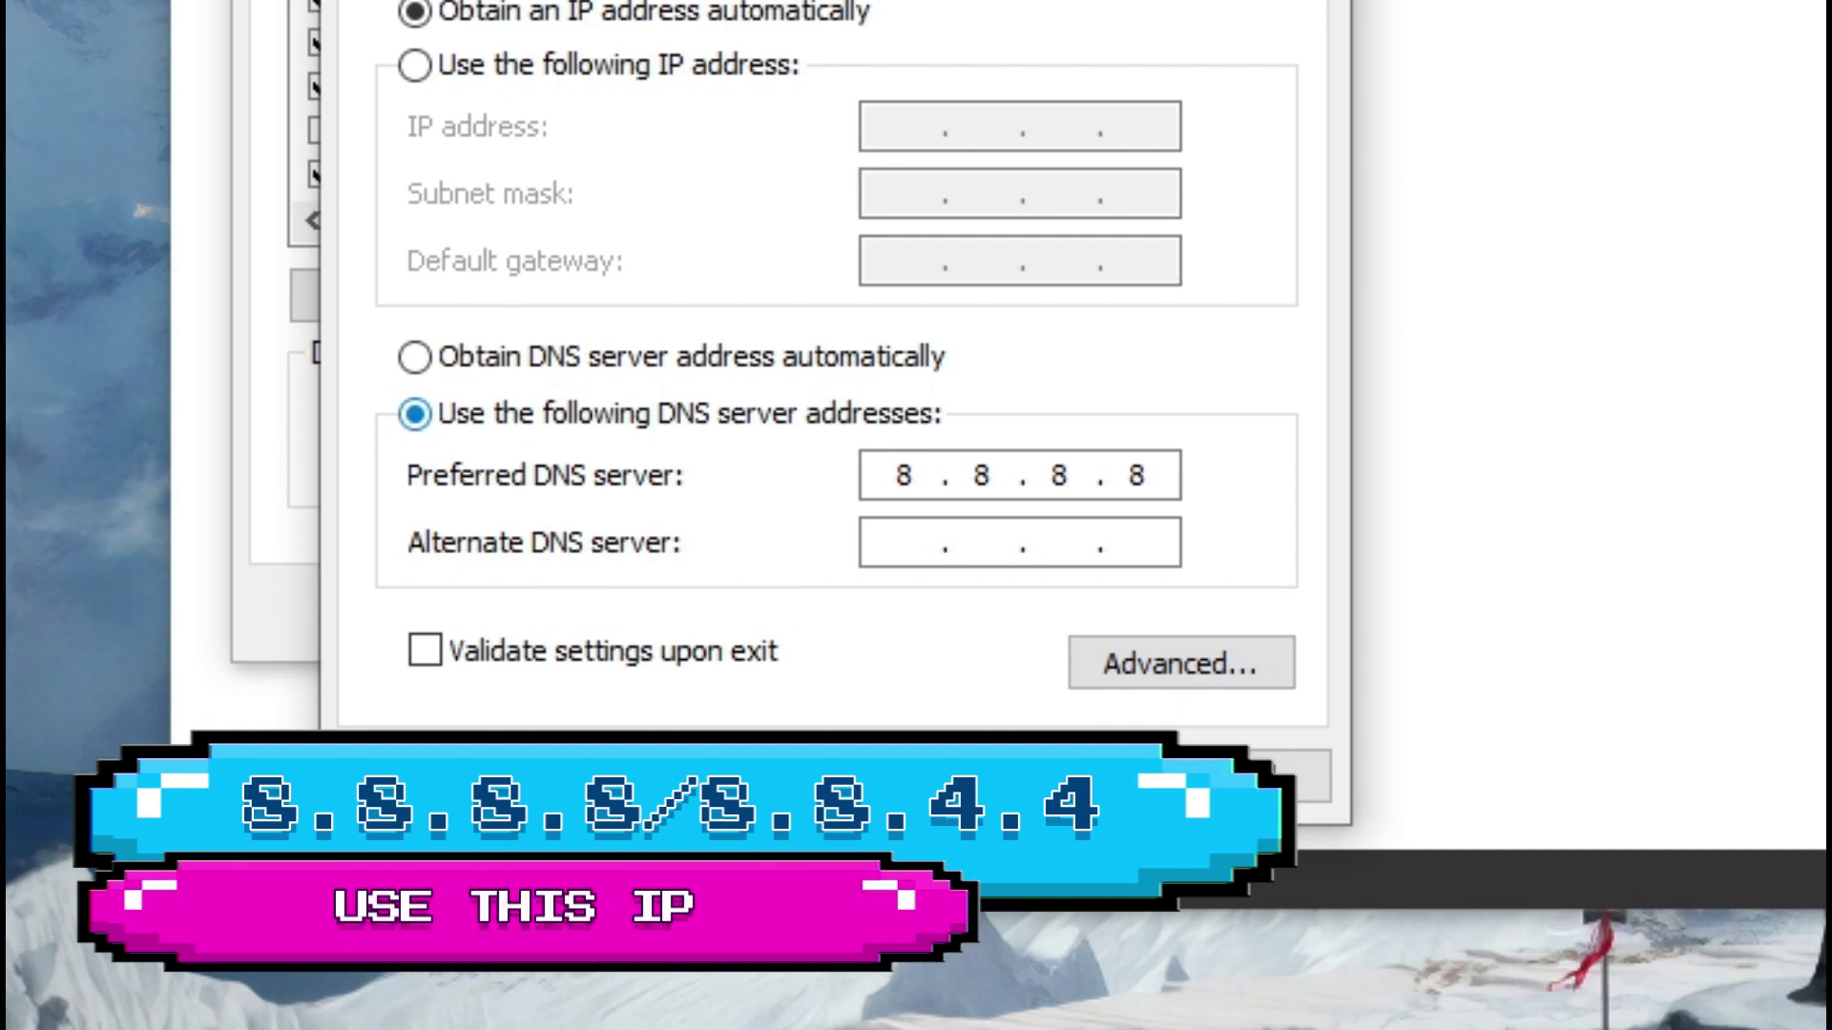
left_click(904, 542)
type("8.8")
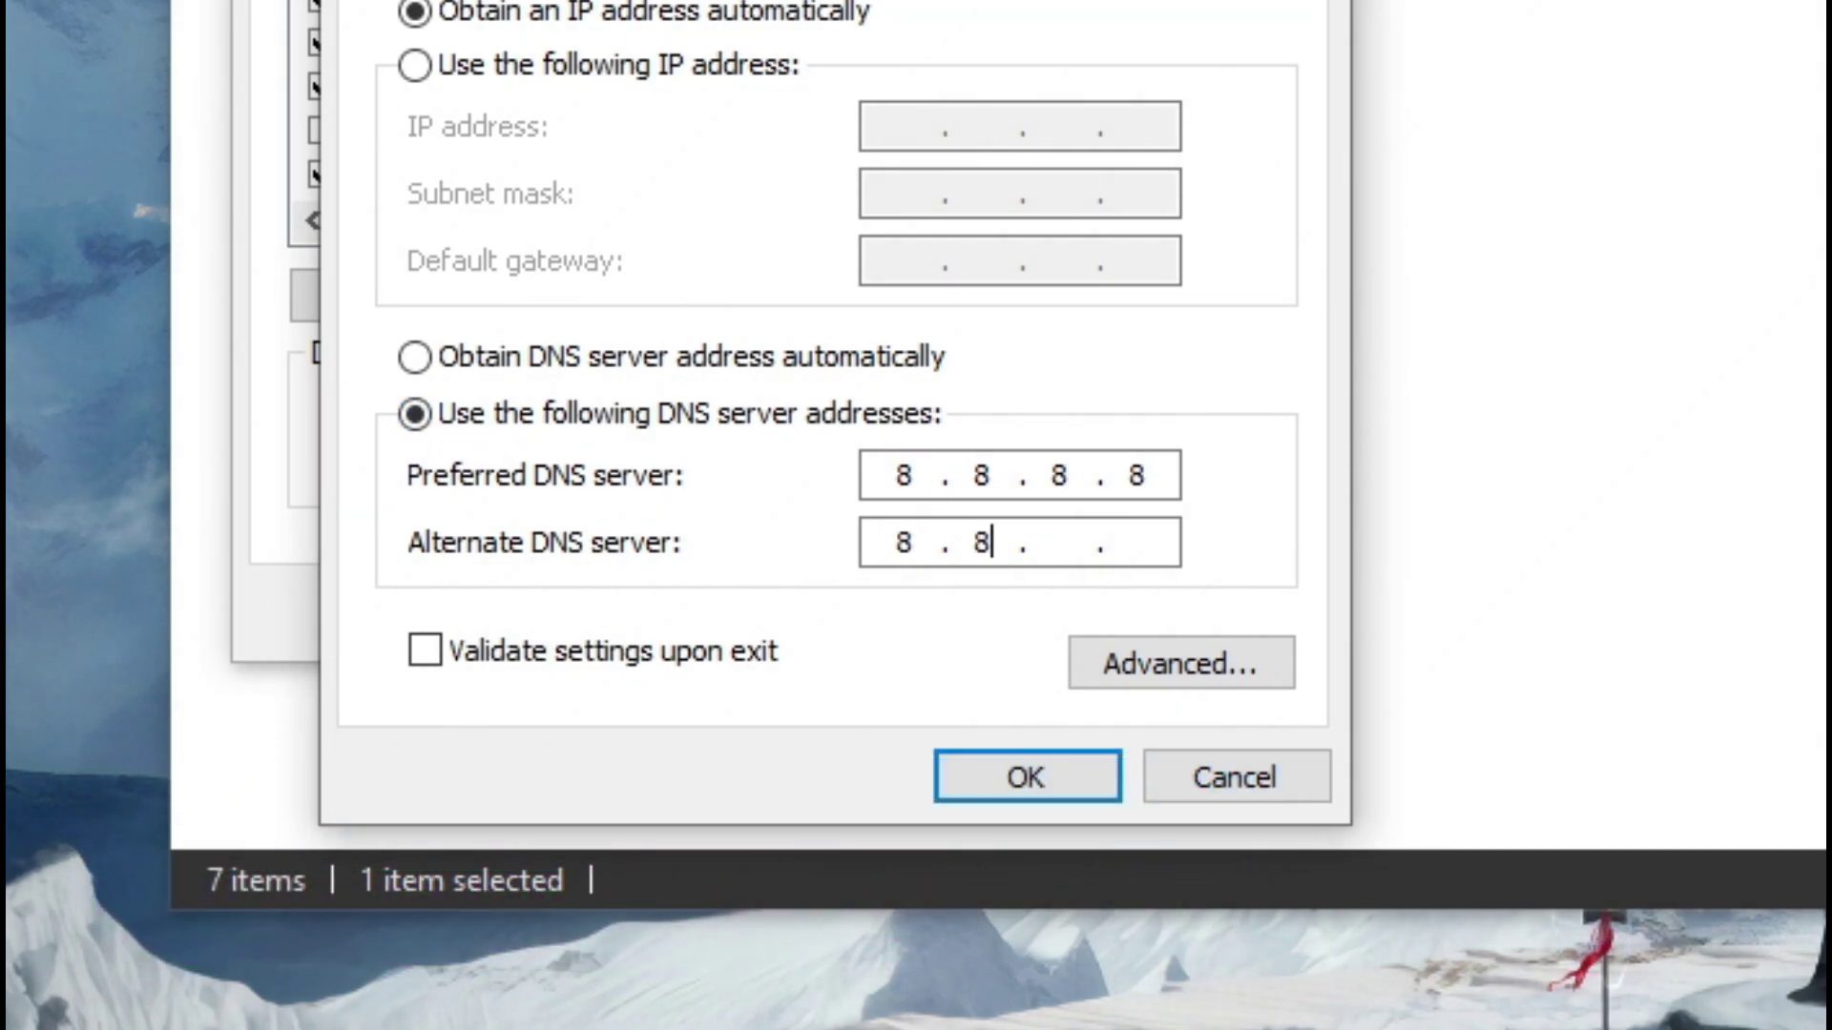
type(".4.4")
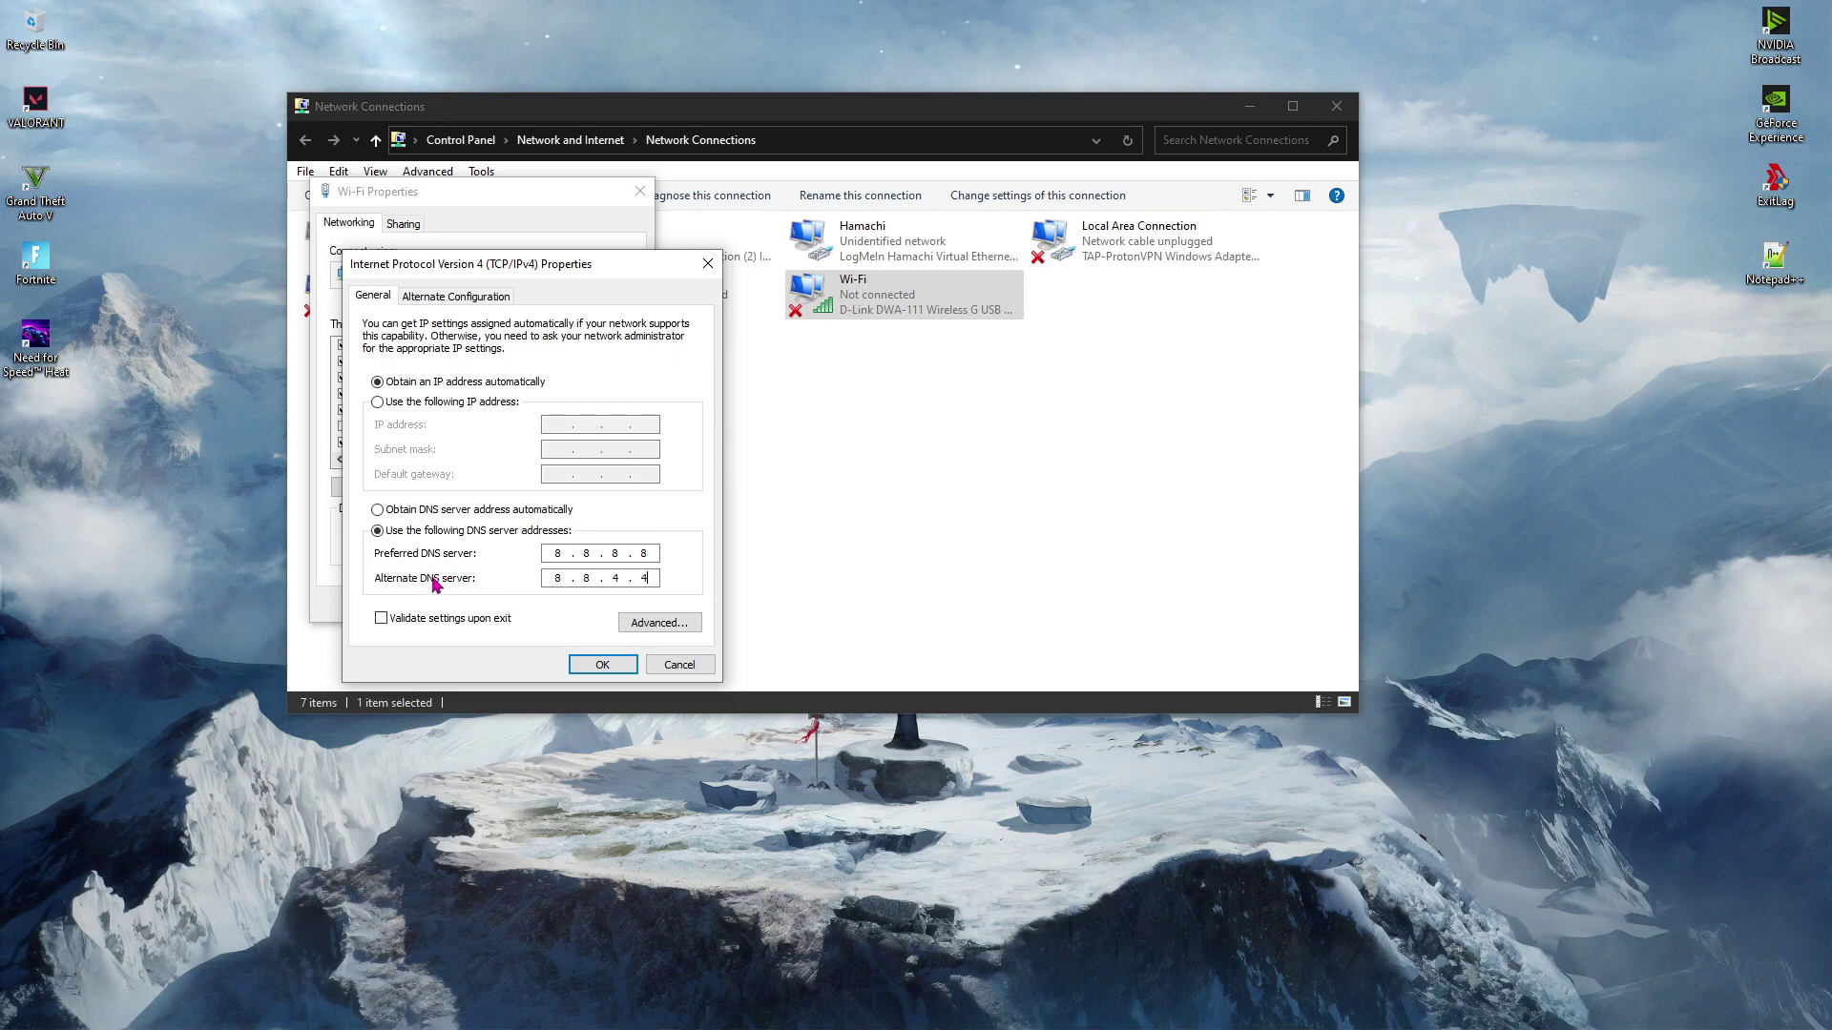
left_click(602, 665)
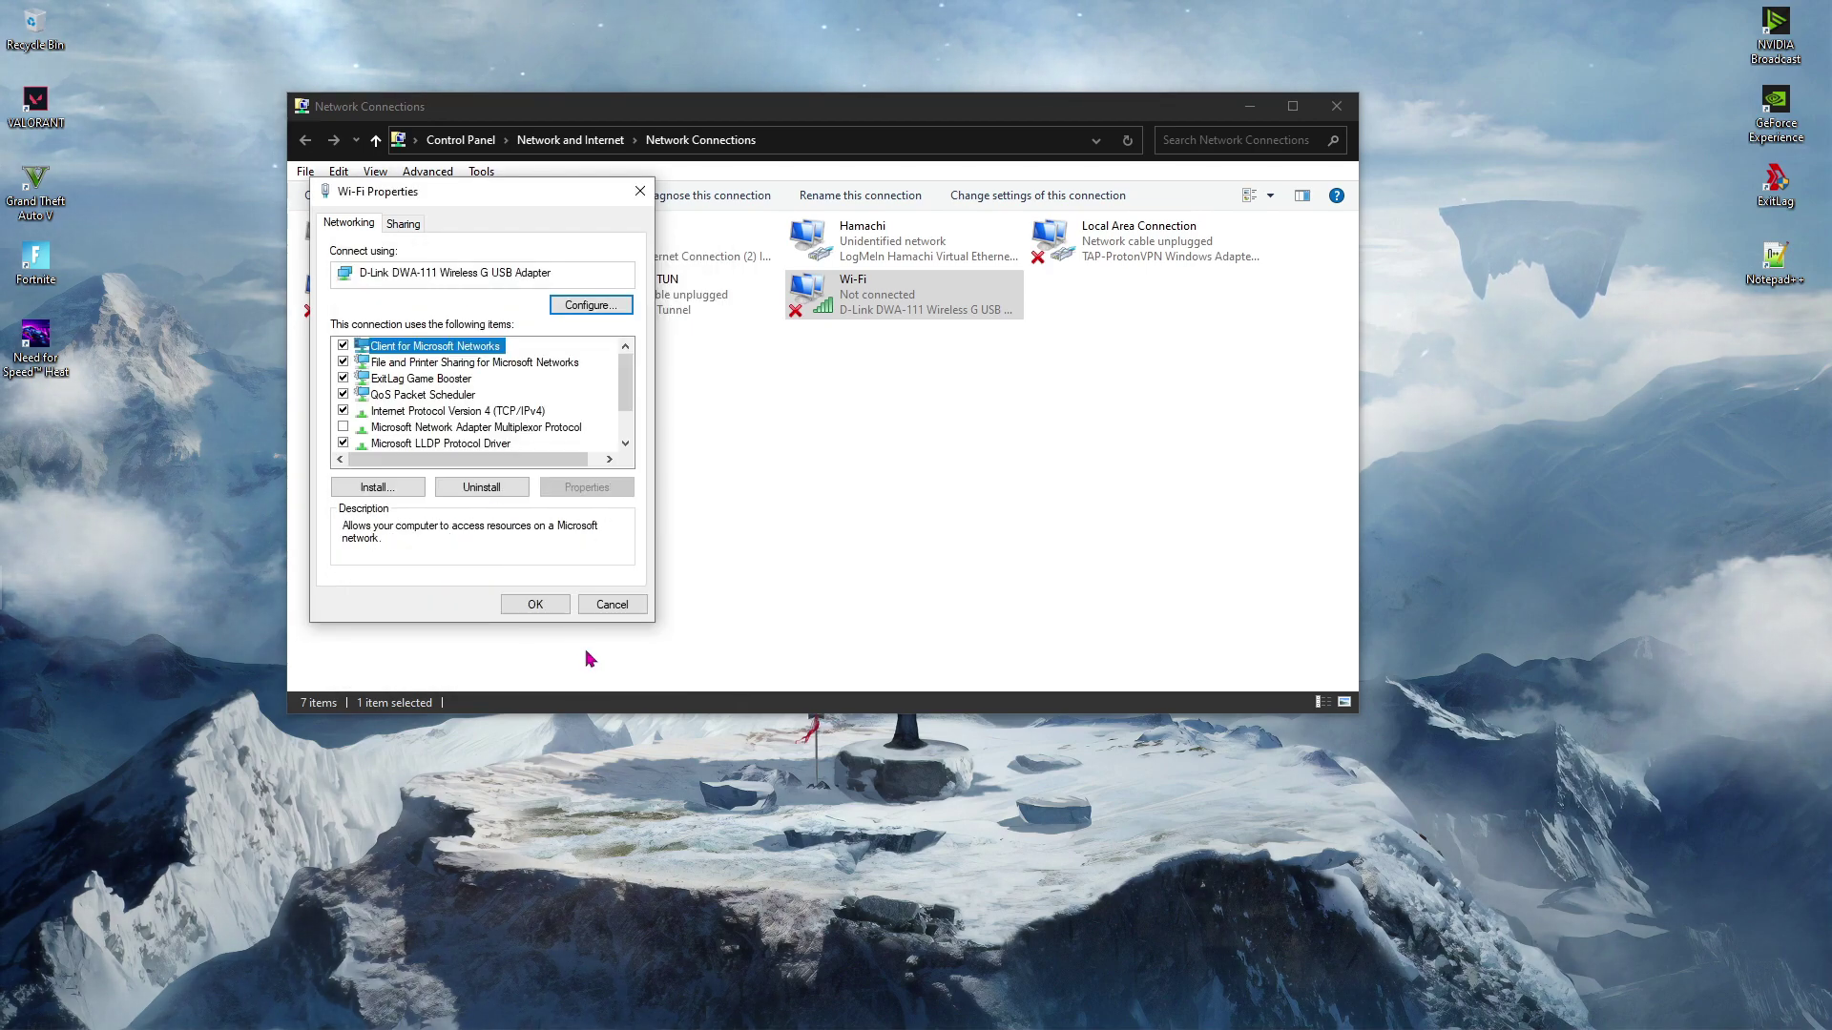
Apply the Wi-Fi properties, then run ipconfig /flushdns, ipconfig /registerdns and netsh winsock reset
left_click(533, 604)
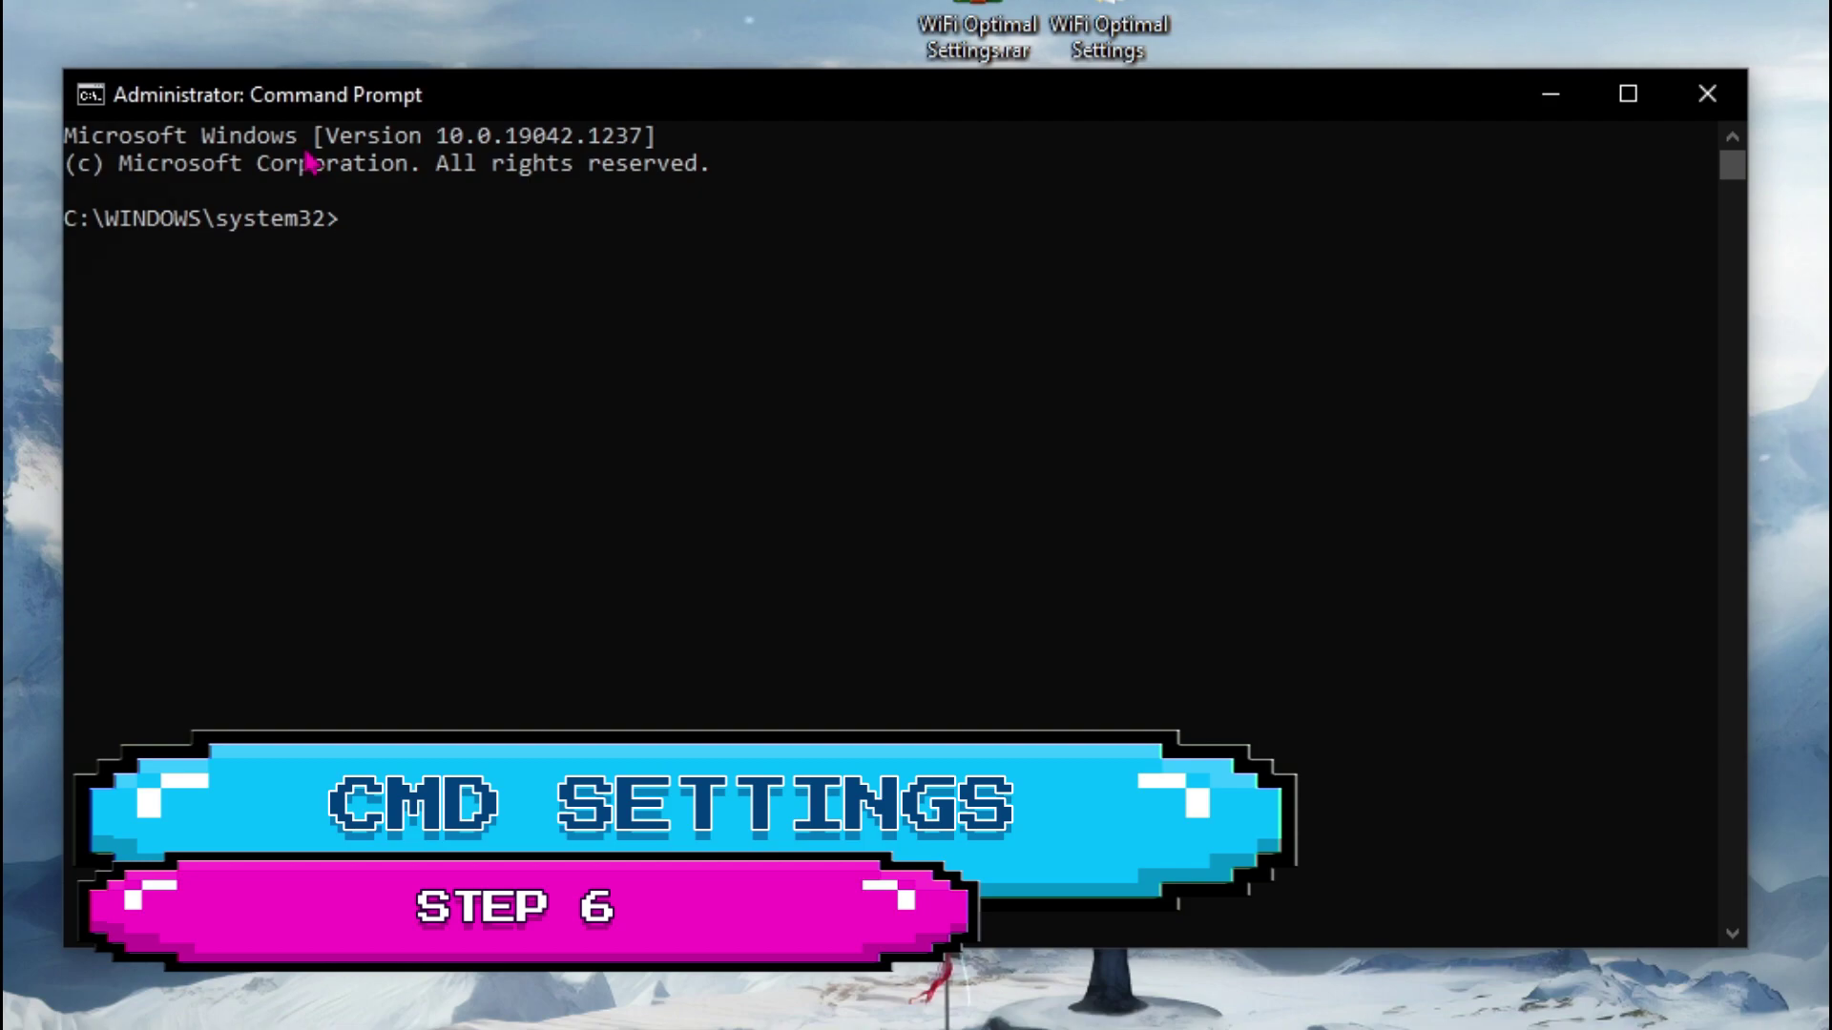
type("ipconfig")
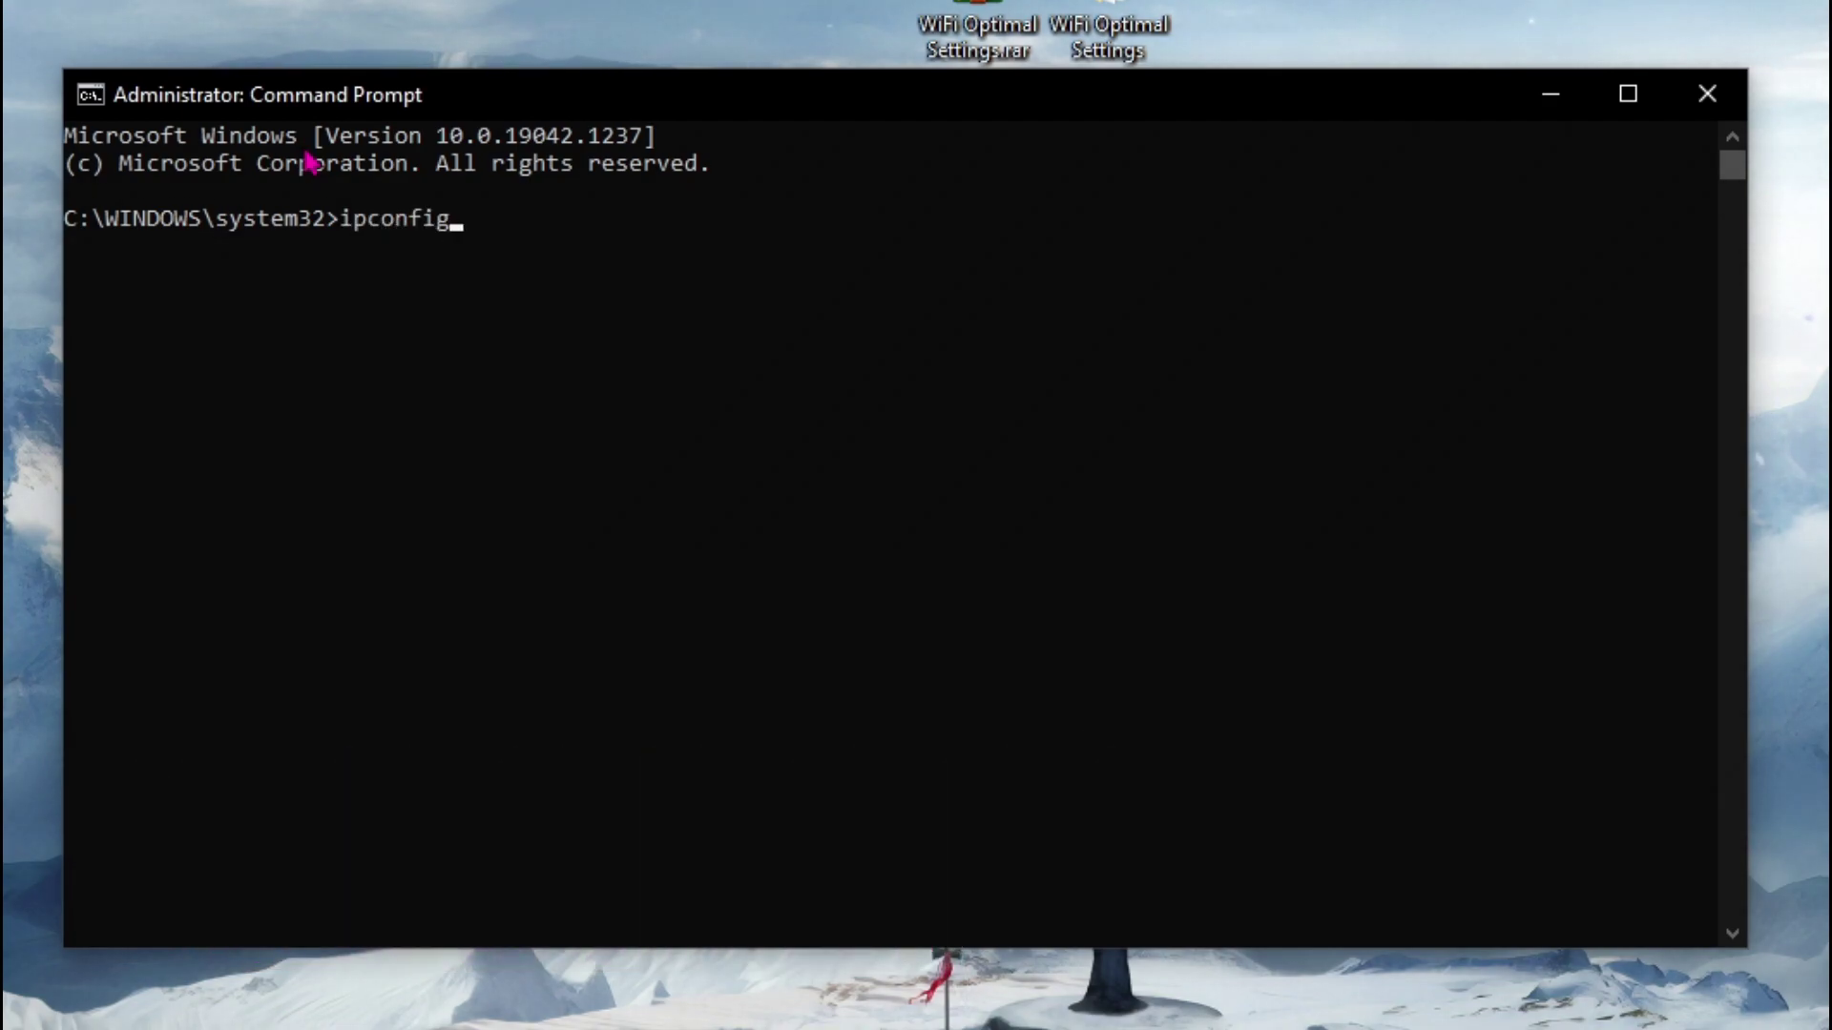
type(" /flushdns")
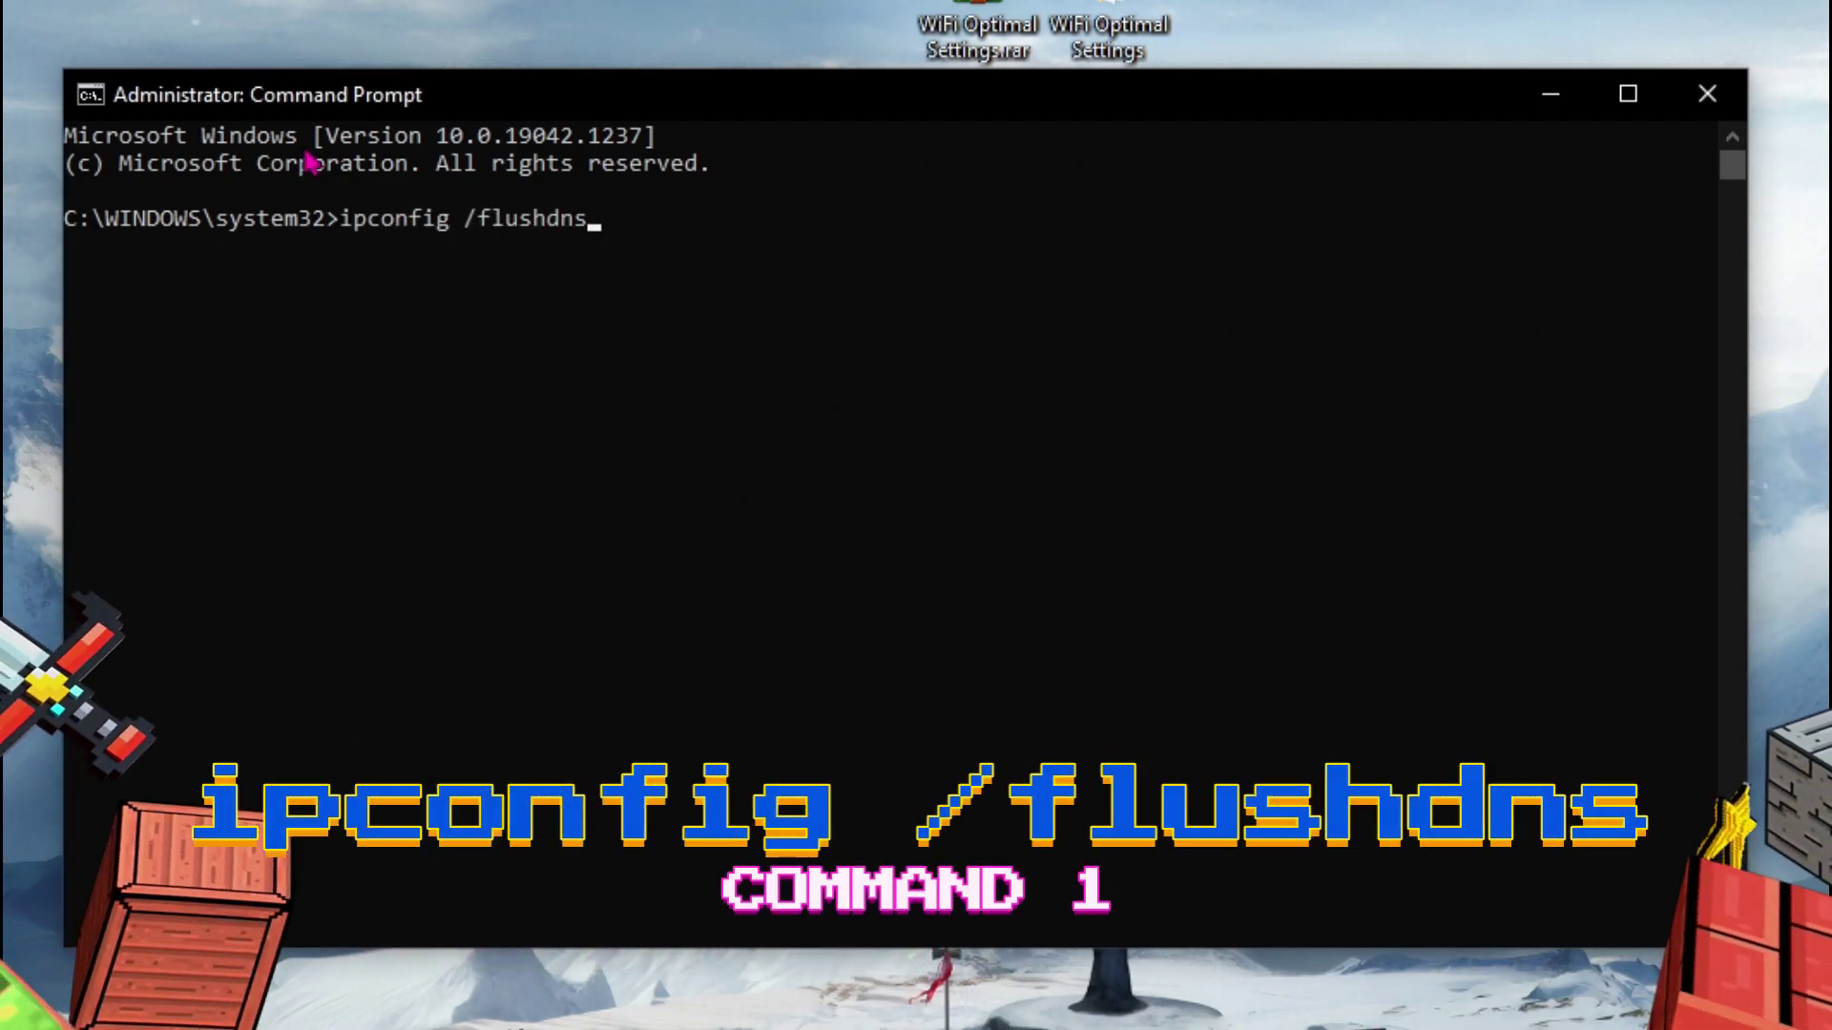
key("Return")
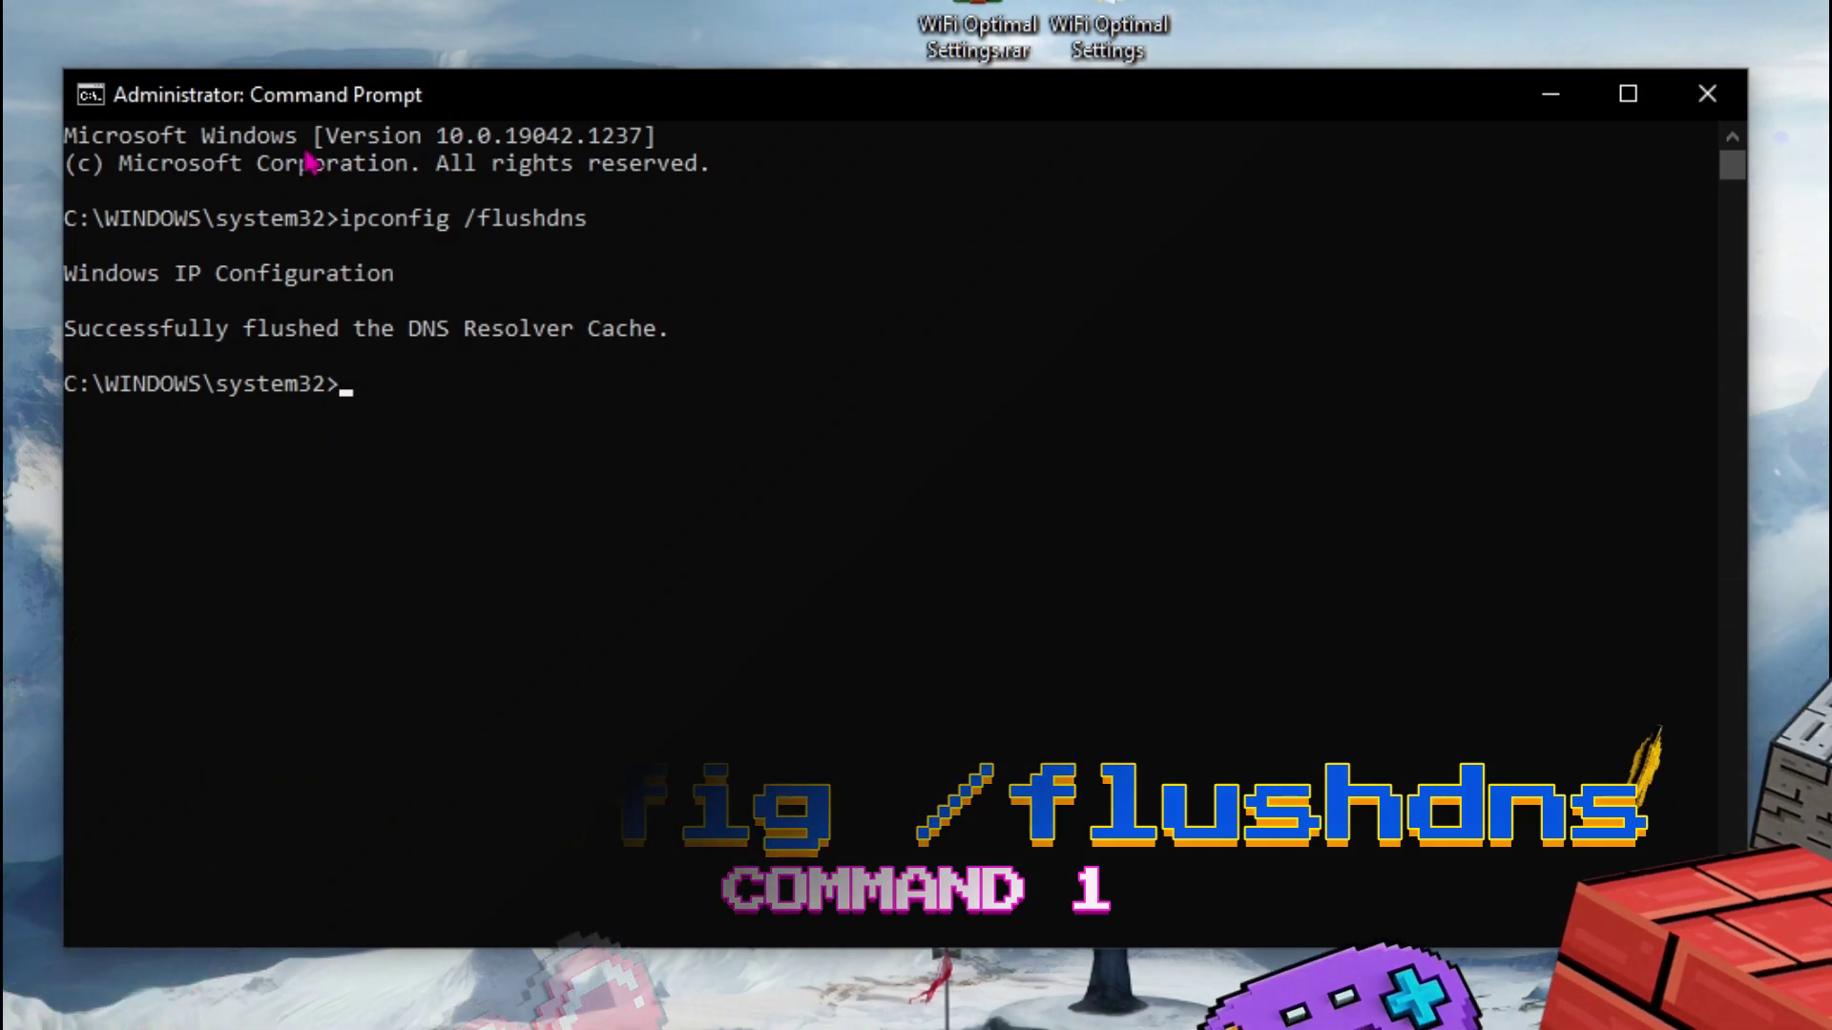
type("ipconf")
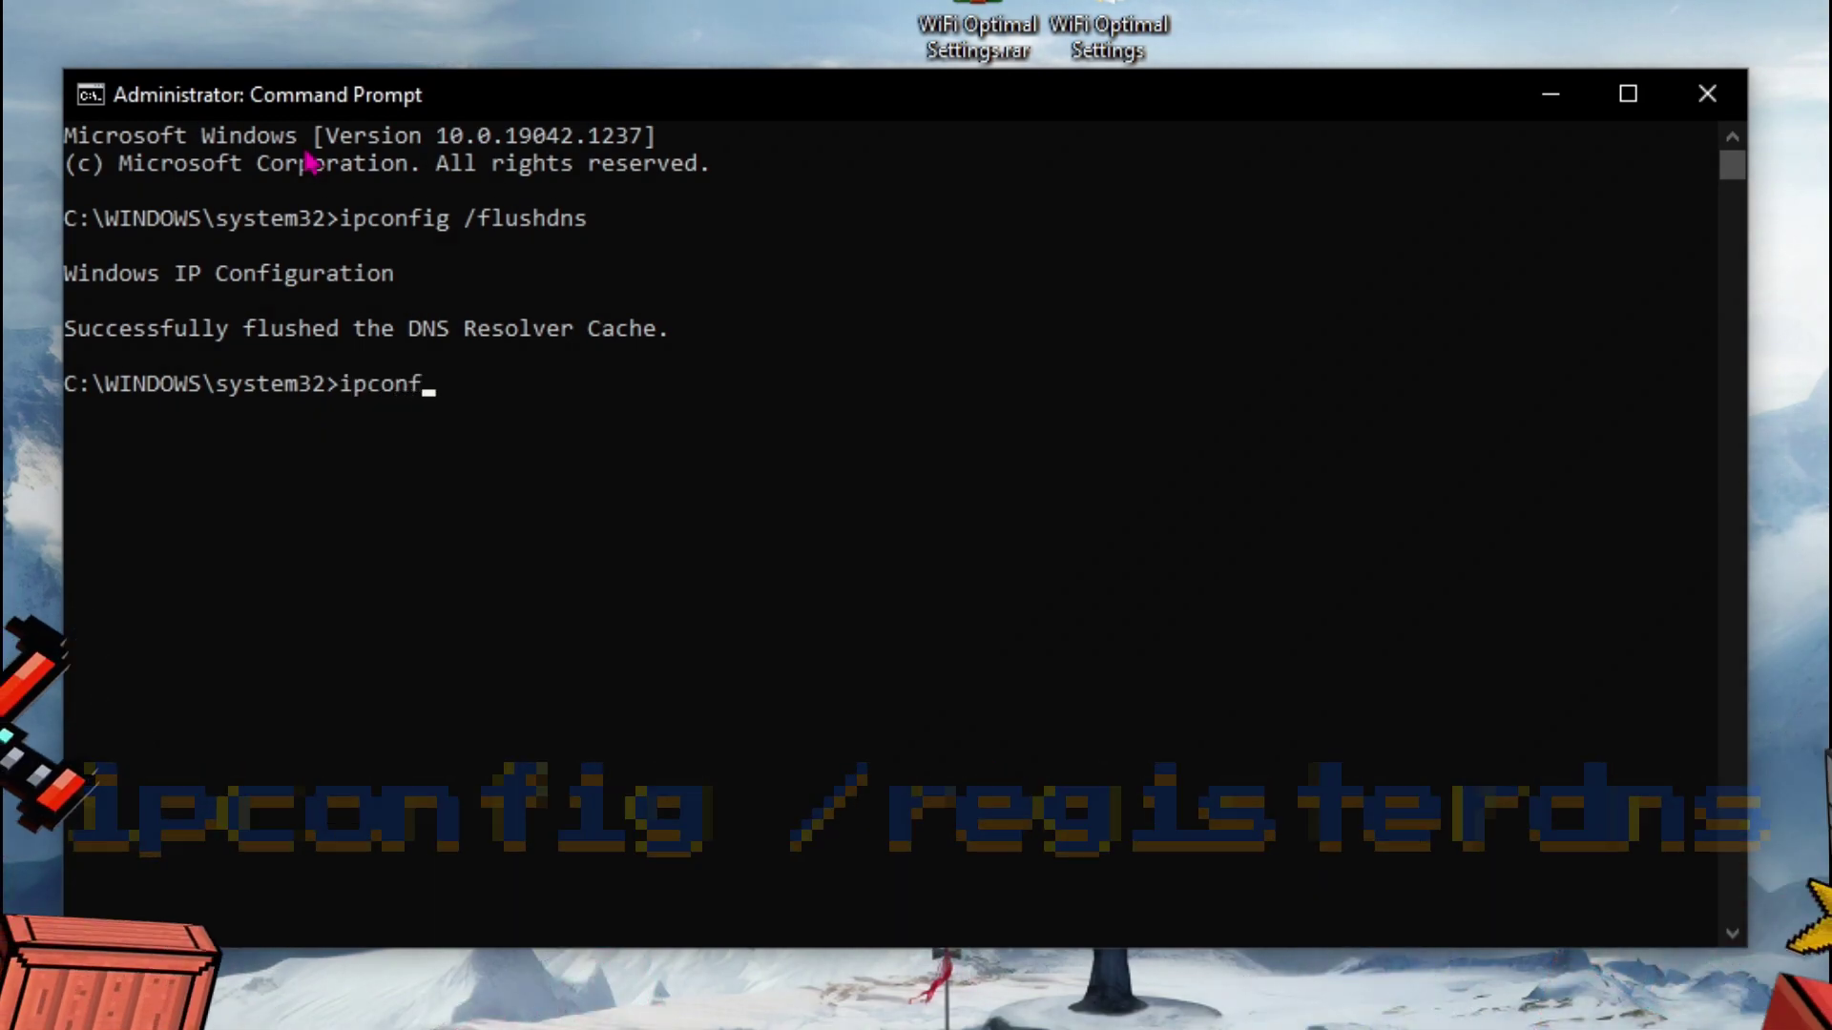
type("ig /r")
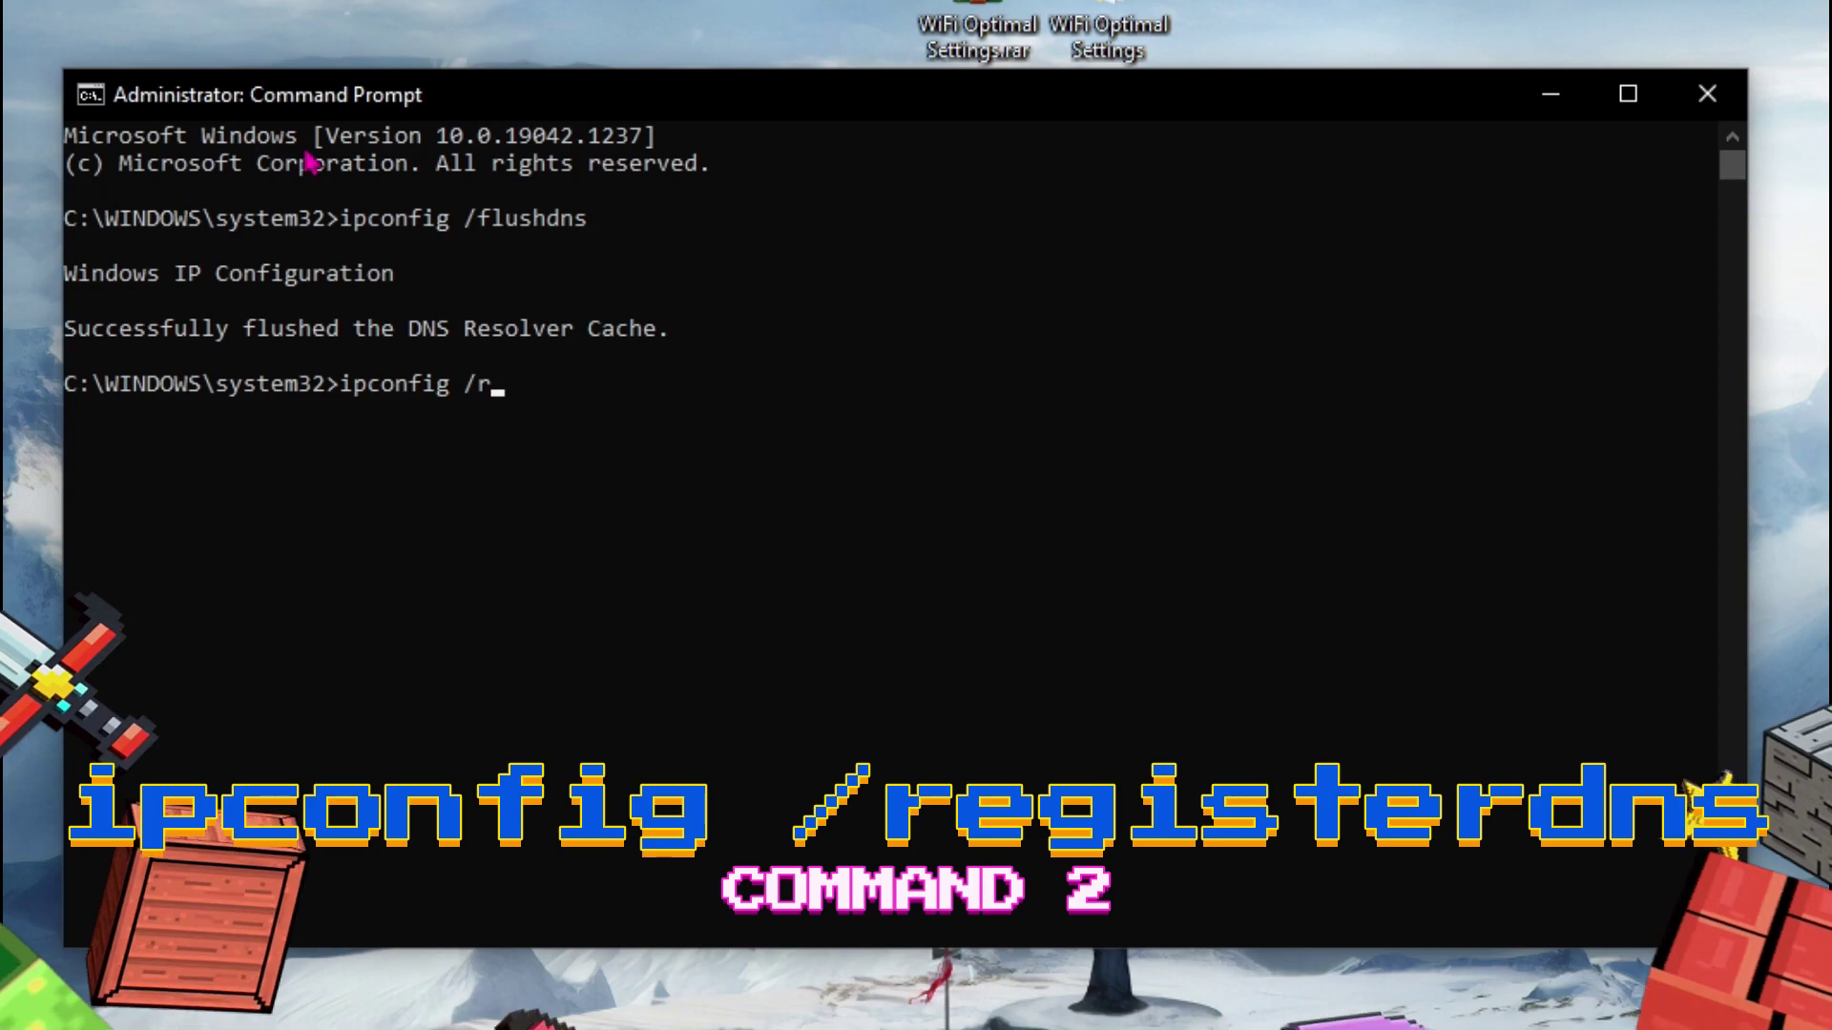
type("egisterdn")
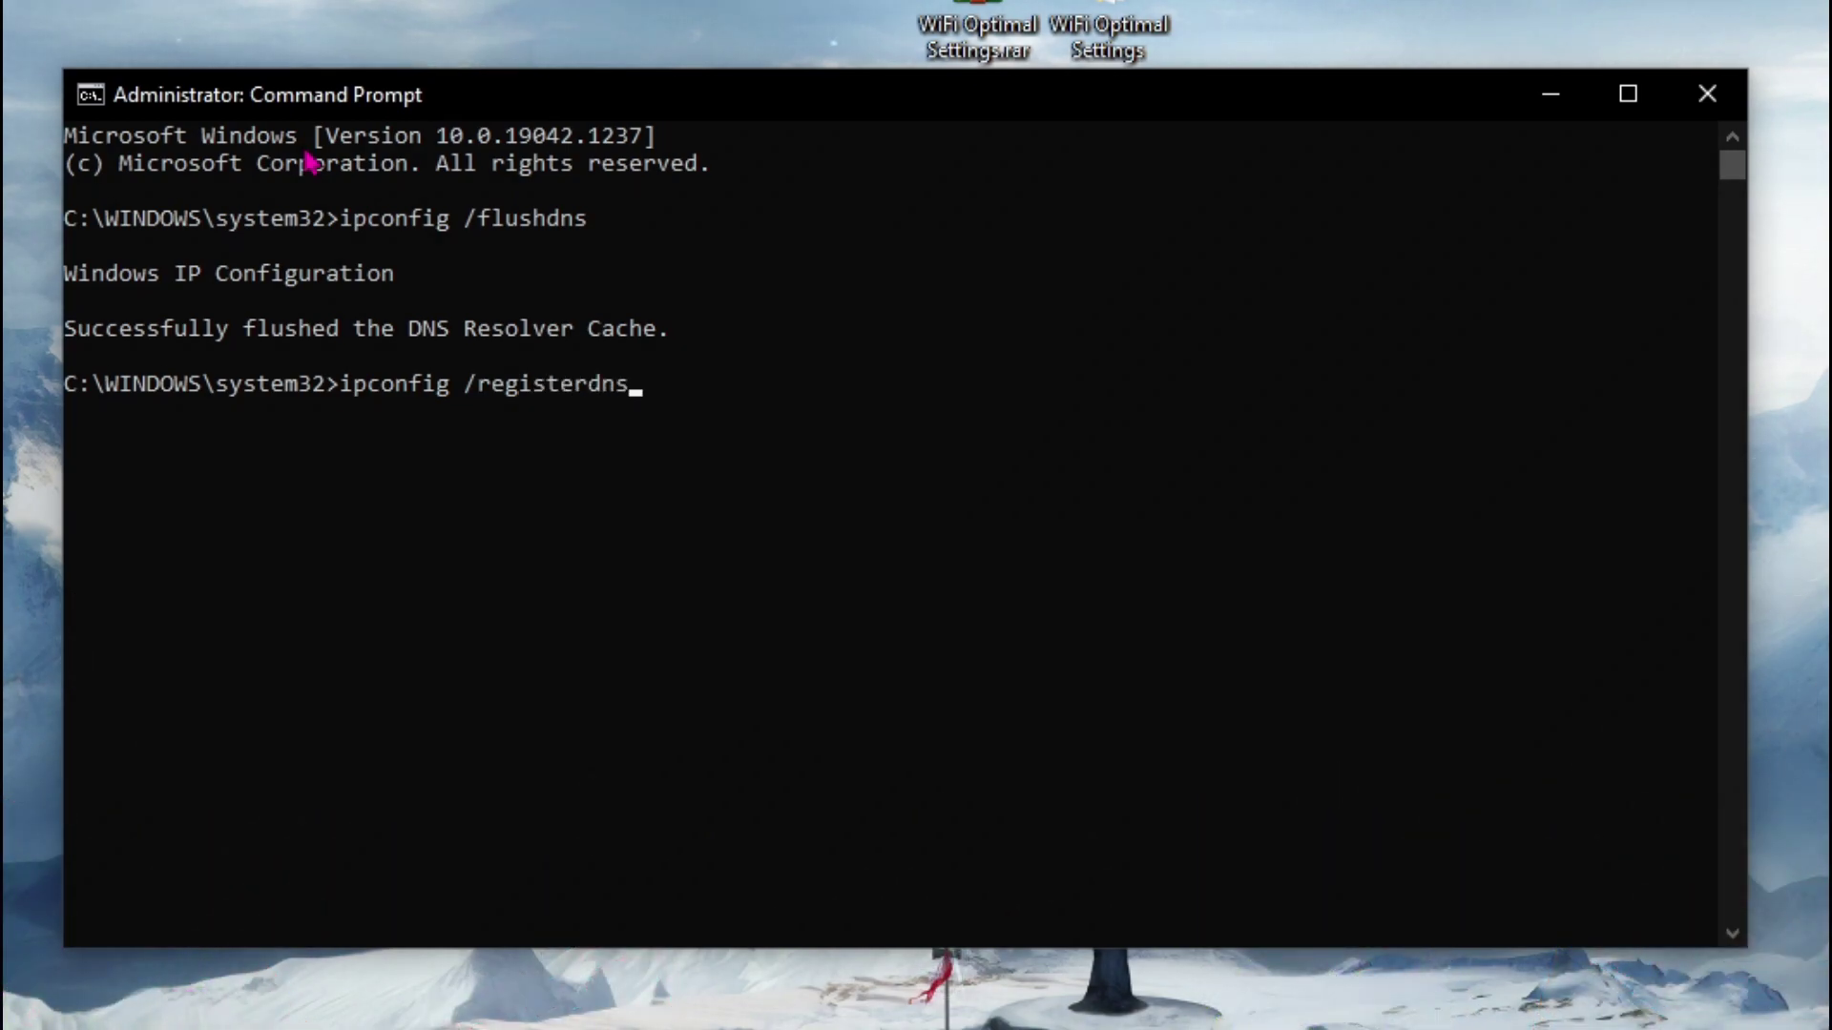
type("s")
key("Return")
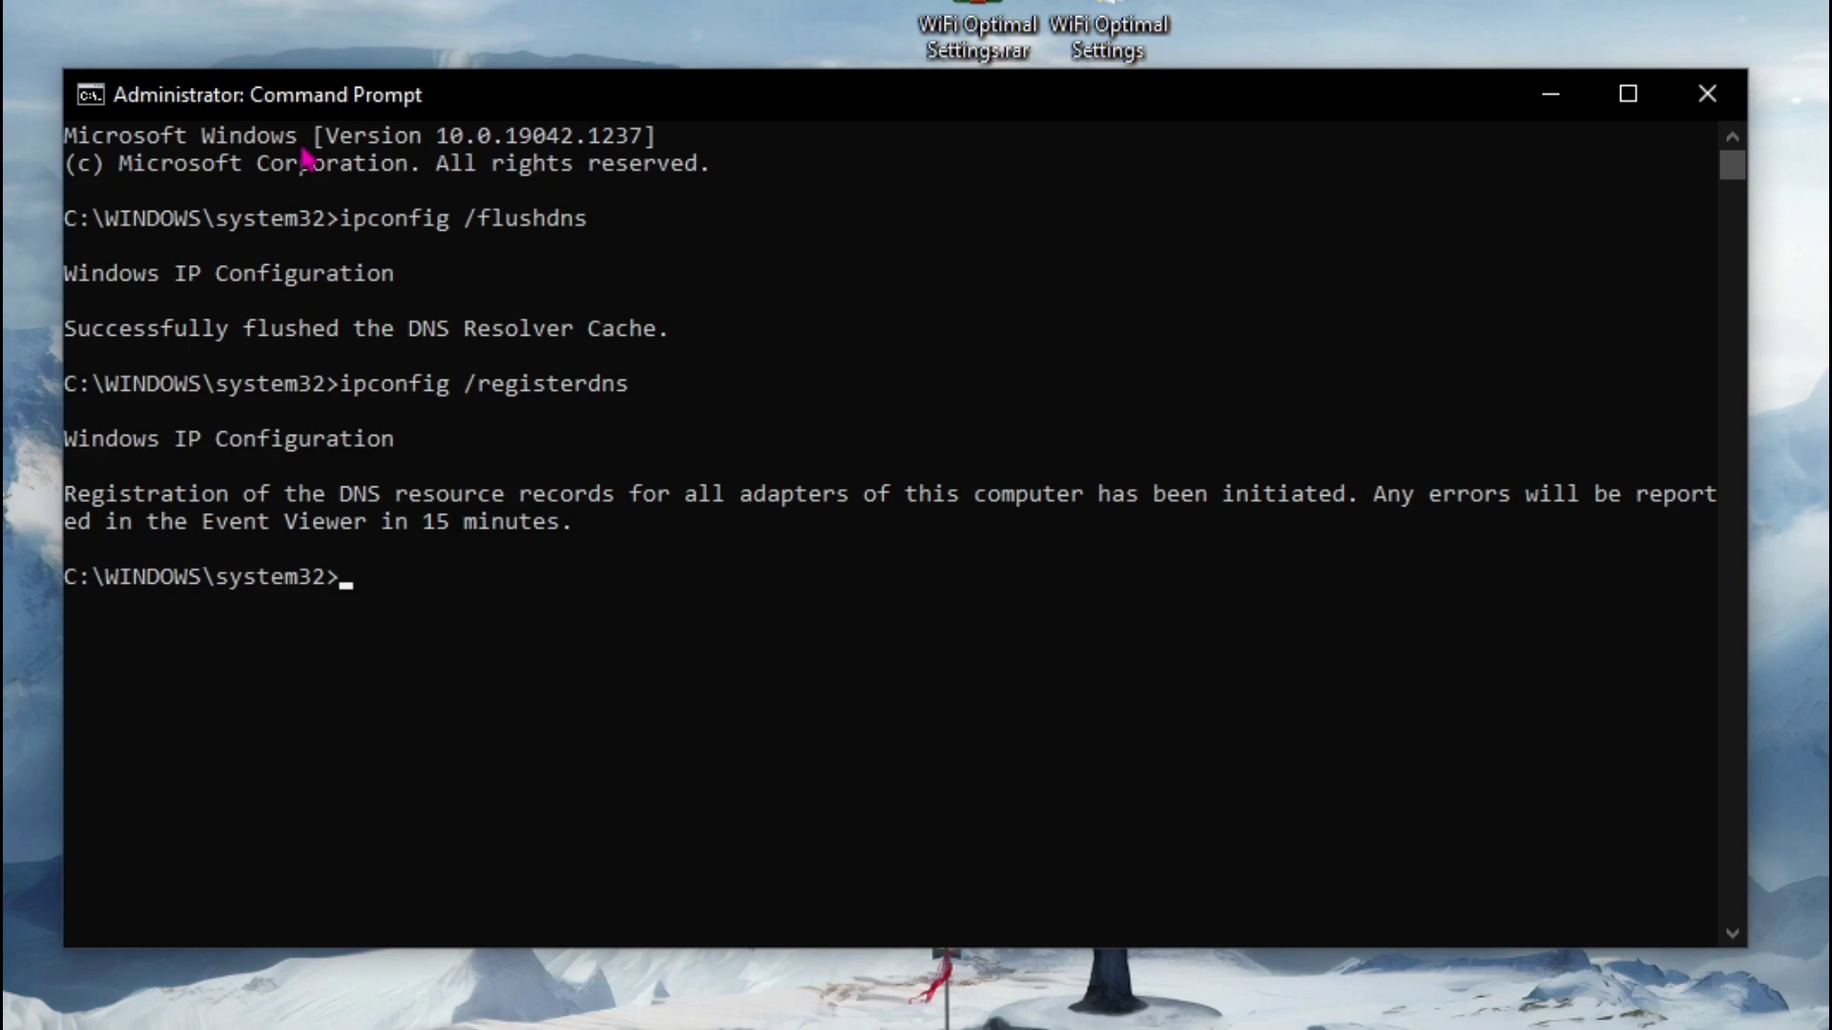
type("nets")
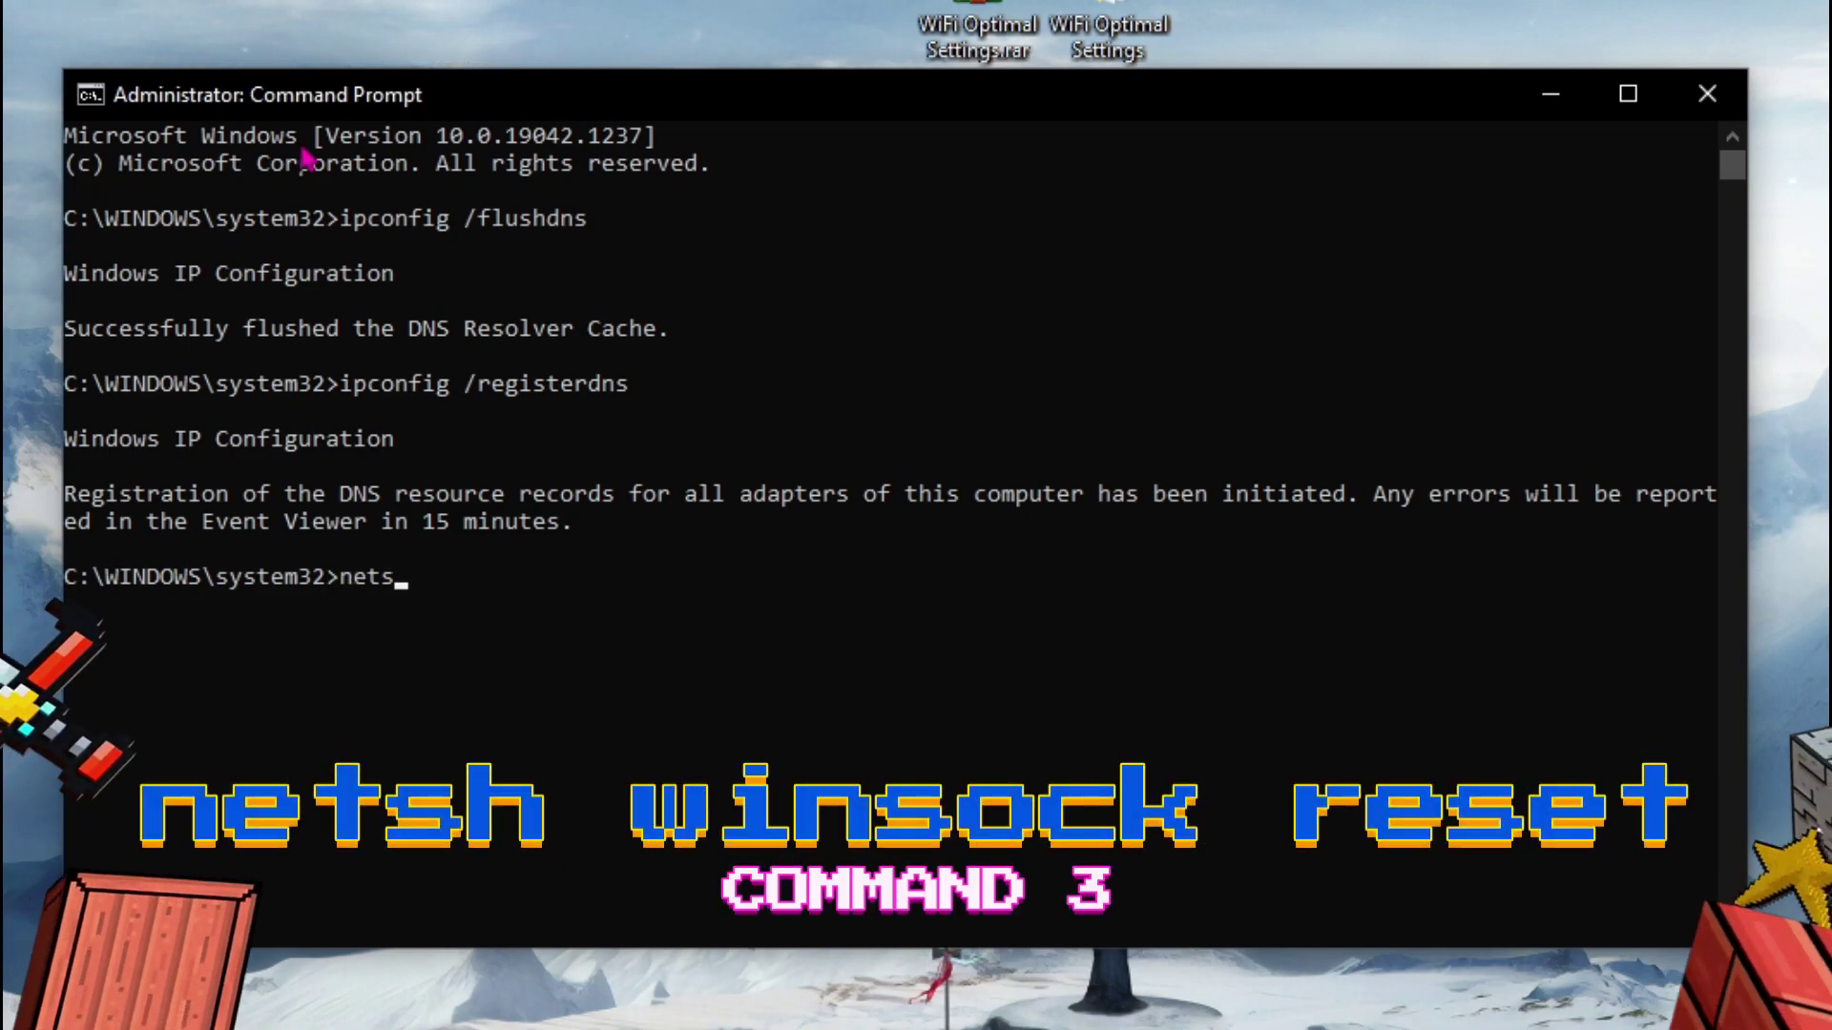
type("h")
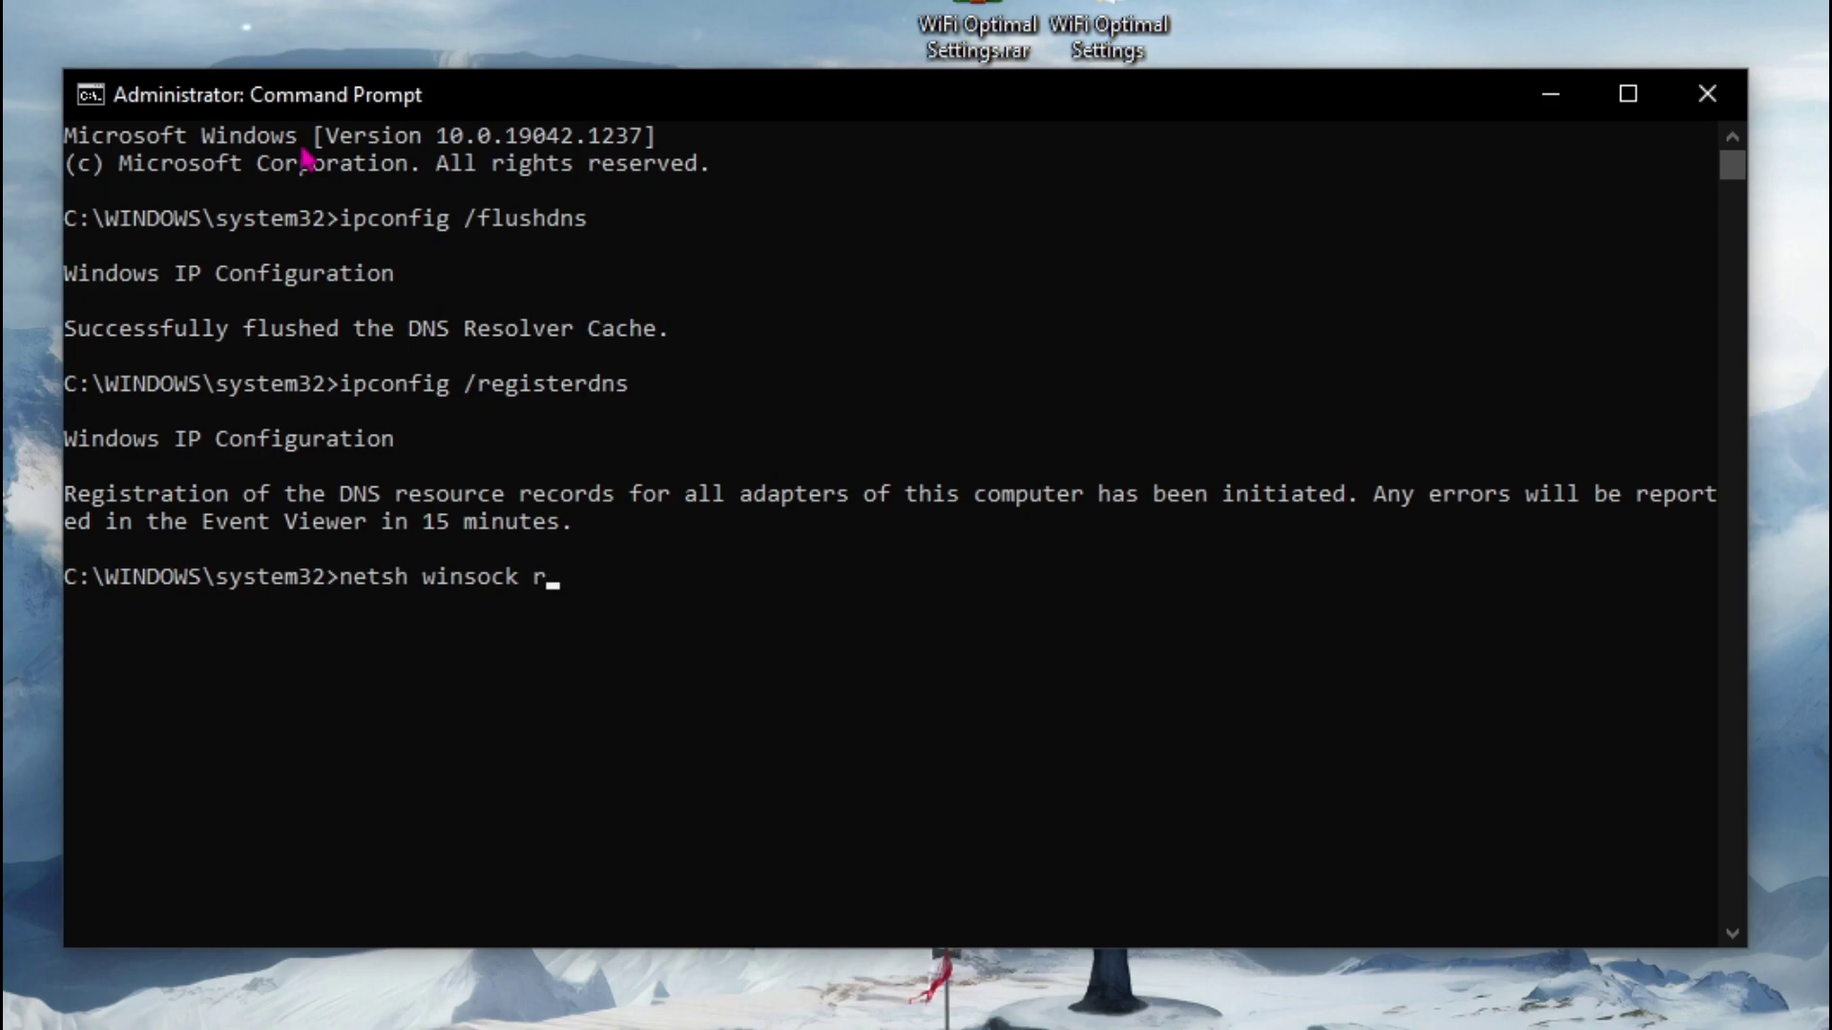
type("winsock reset")
key("Return")
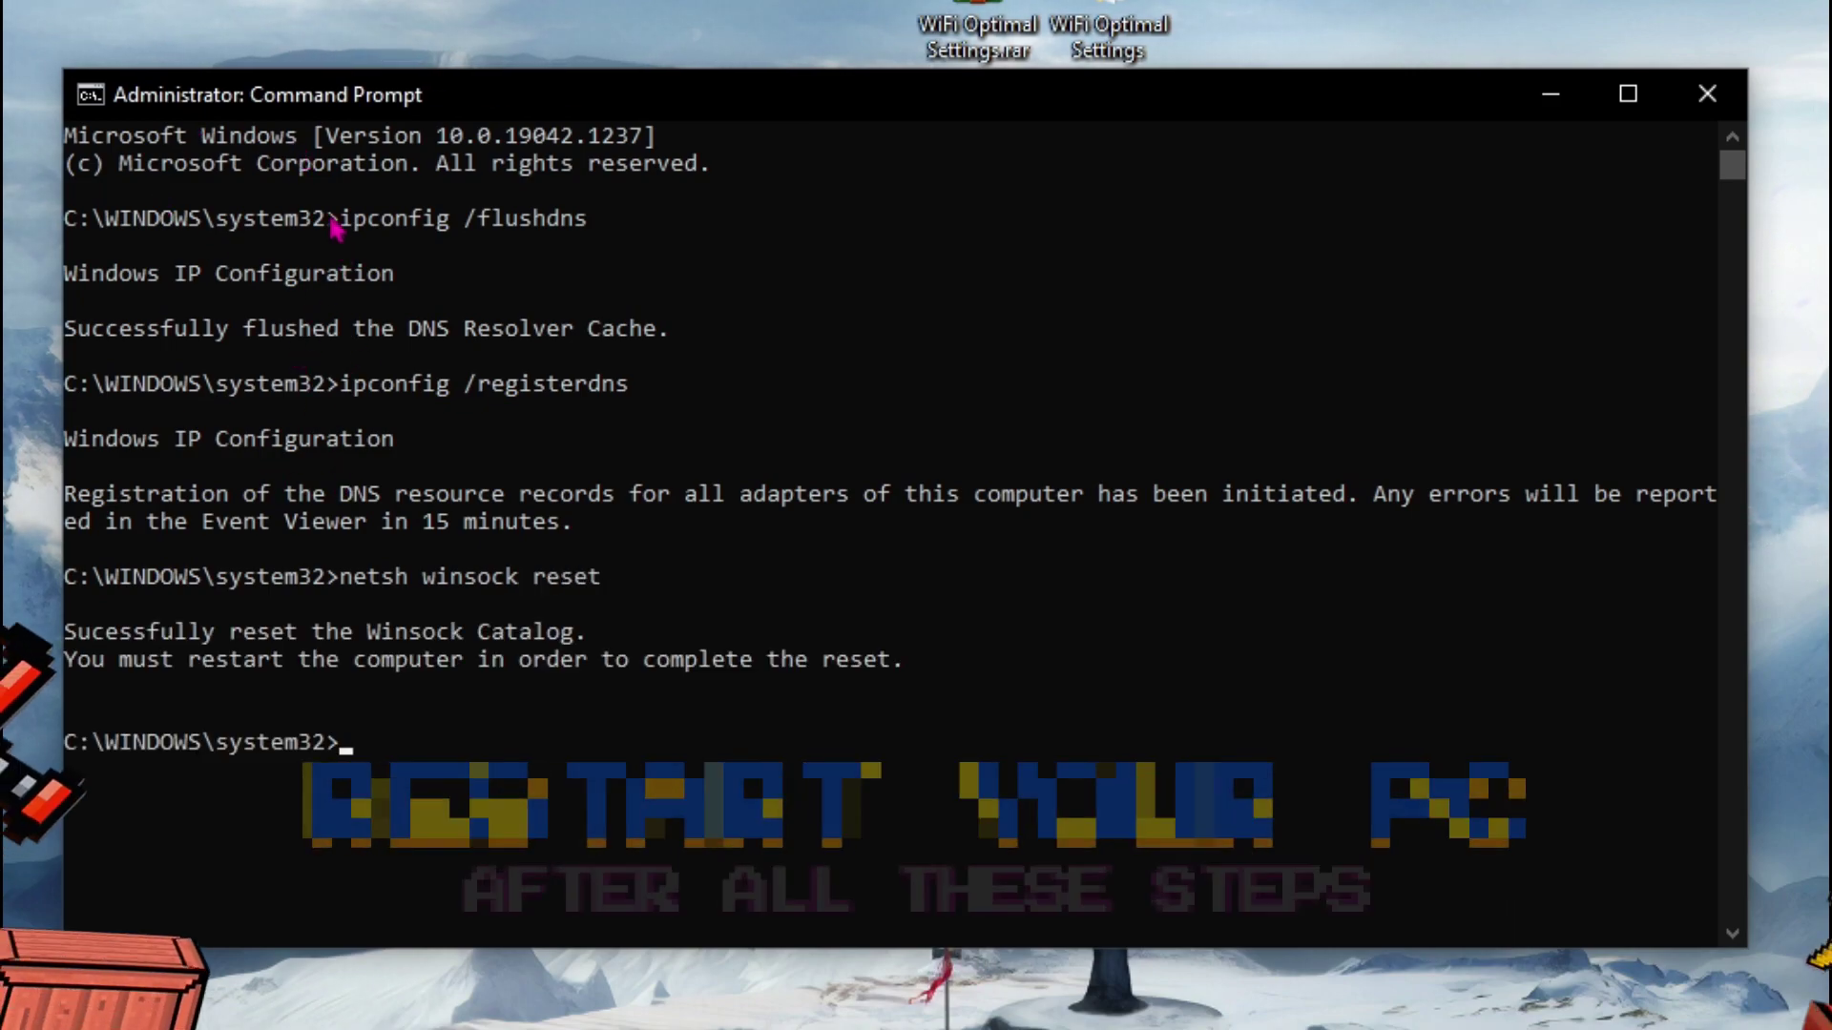
Close Command Prompt and apply ExitLag's Valorant routes through the IN Mumbai01 region
left_click(1687, 91)
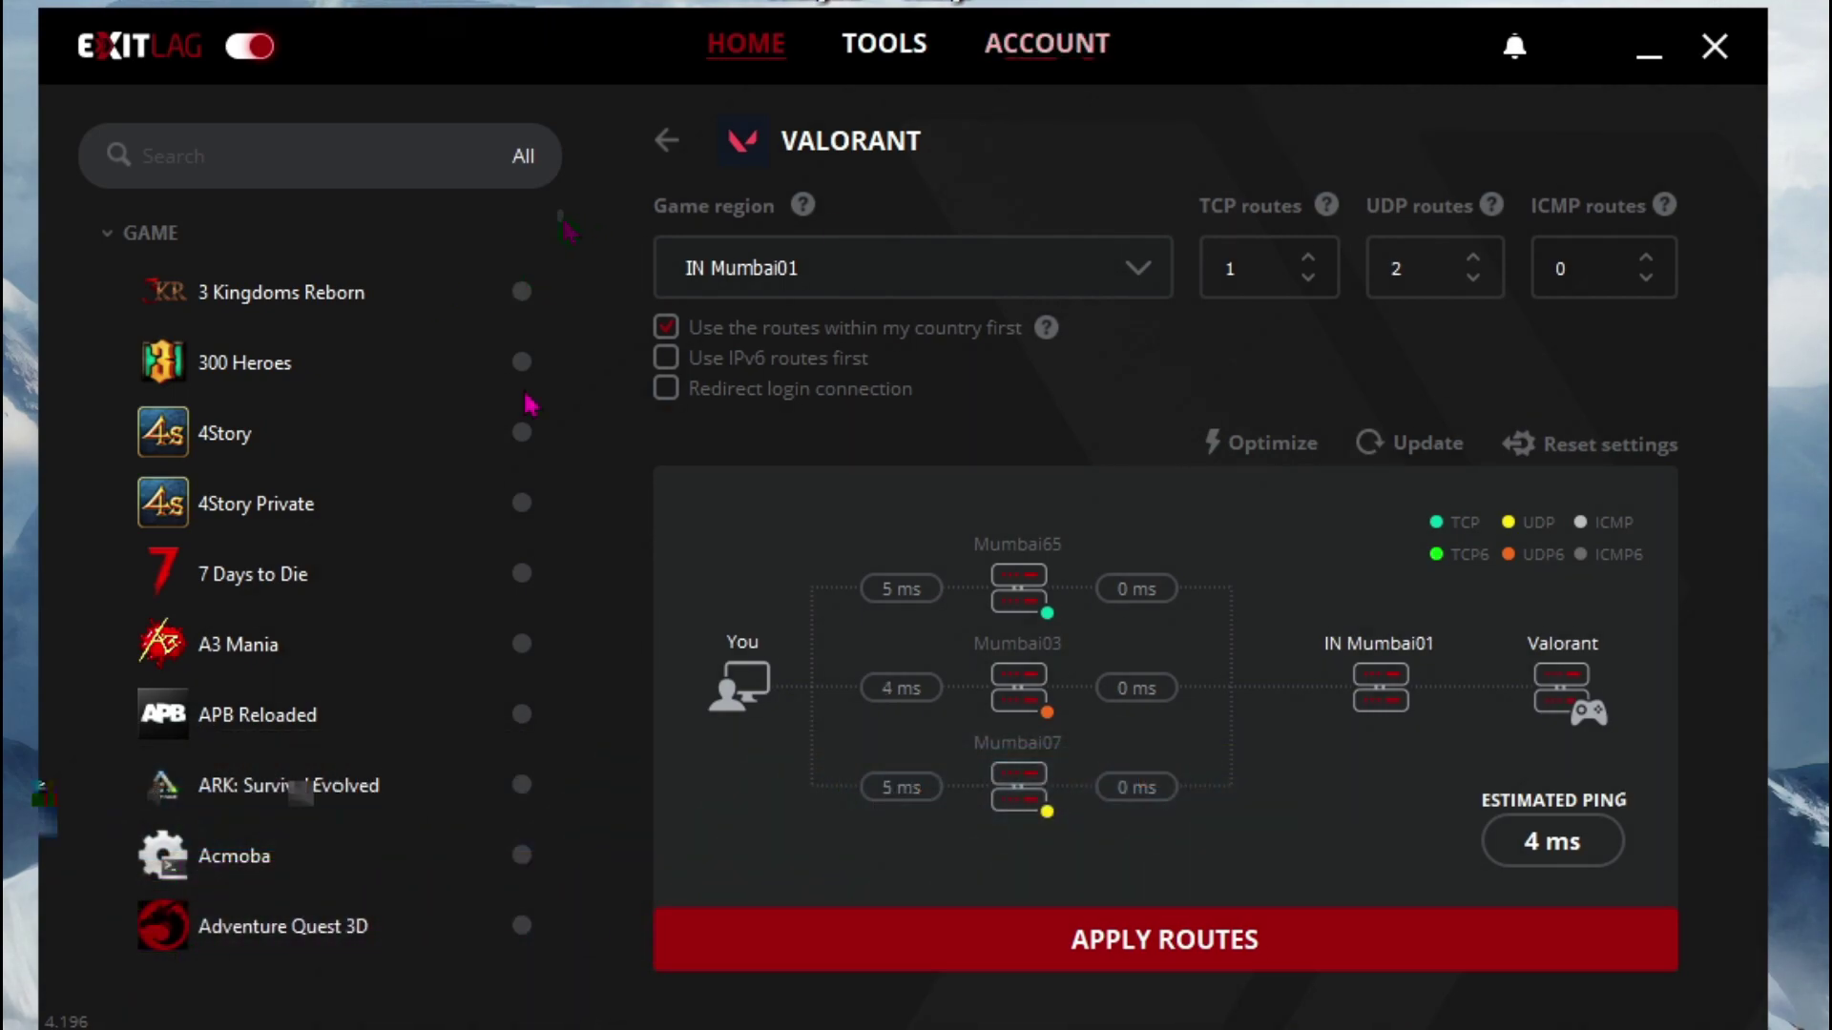
scroll(287, 411, "down", 15)
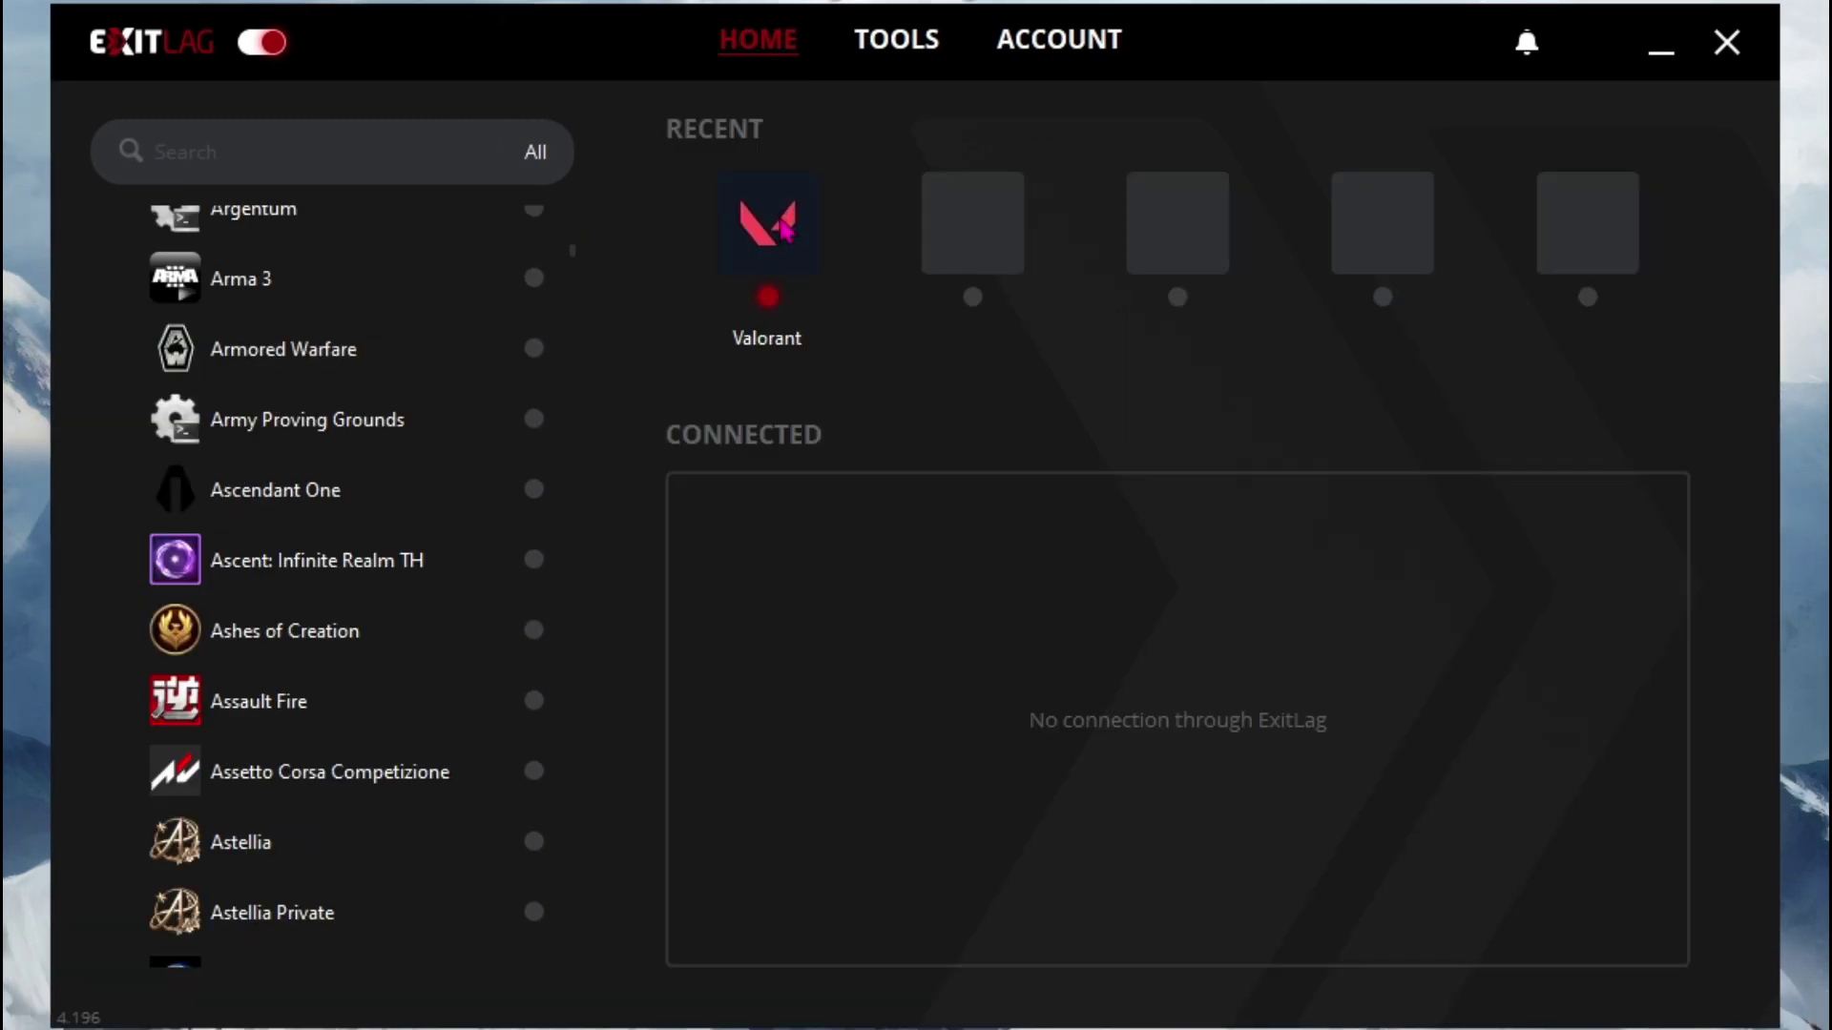
left_click(780, 225)
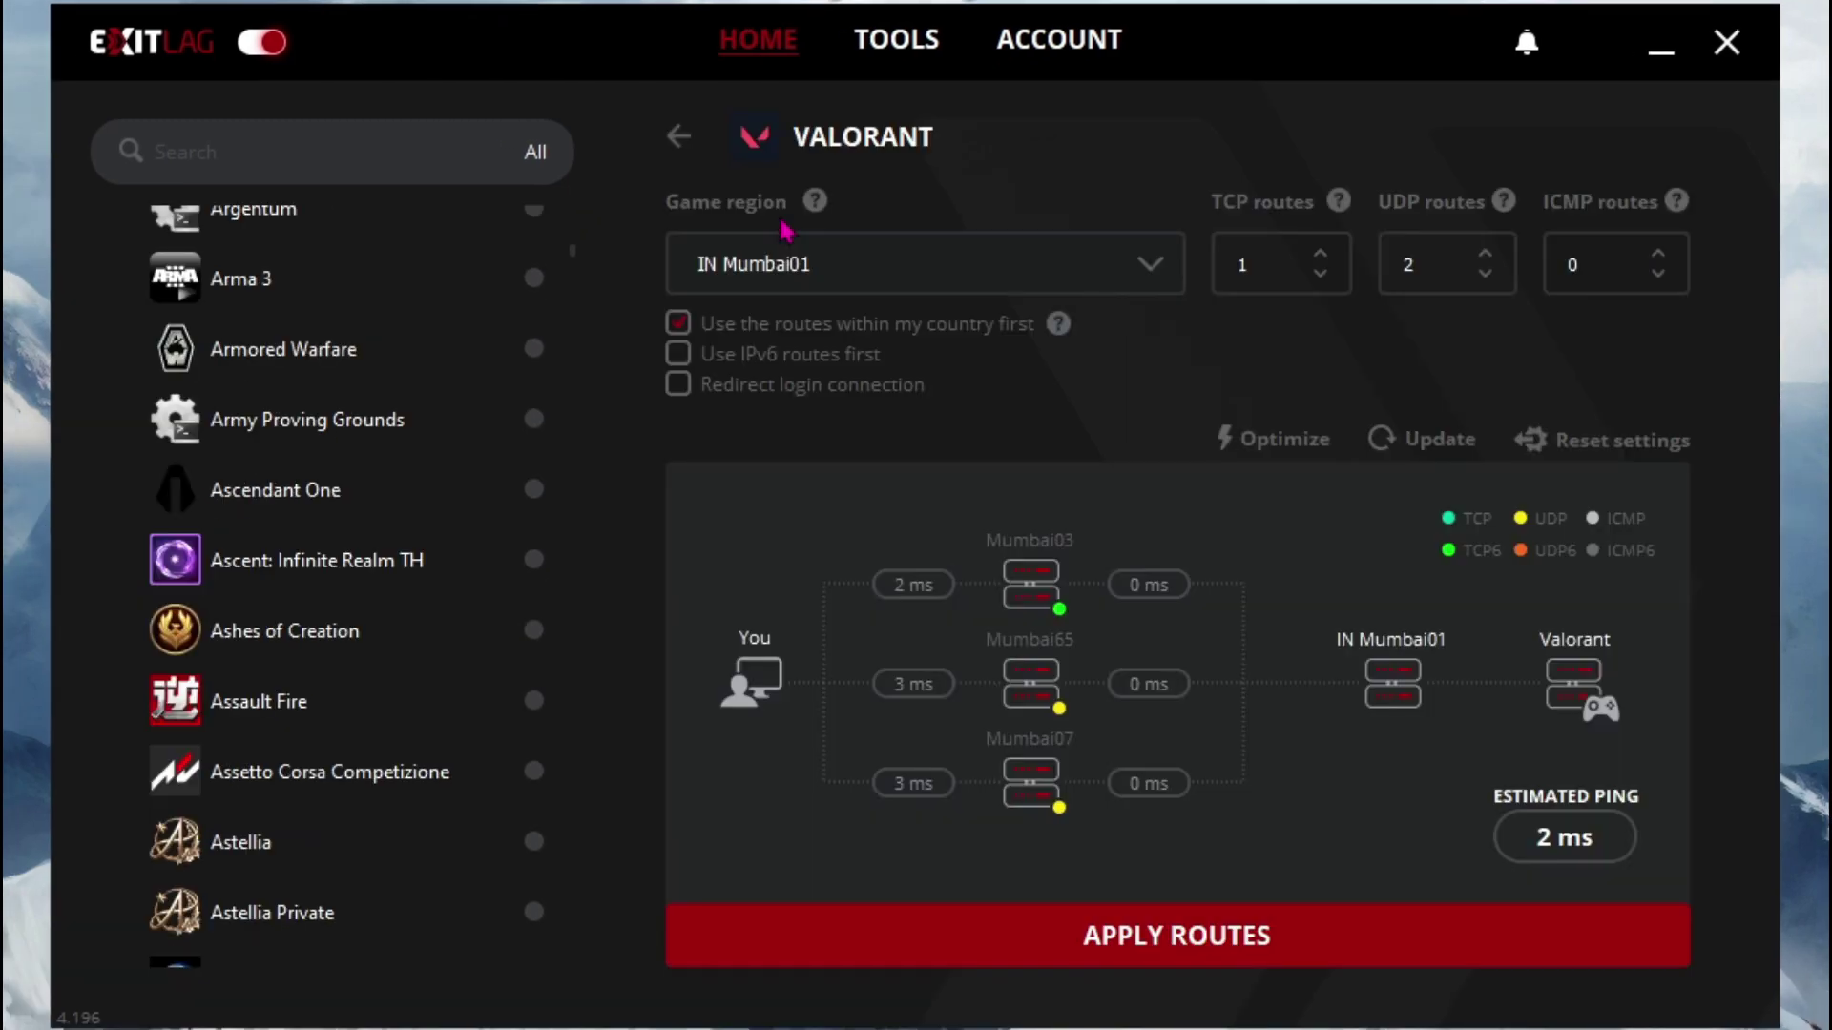
left_click(1014, 932)
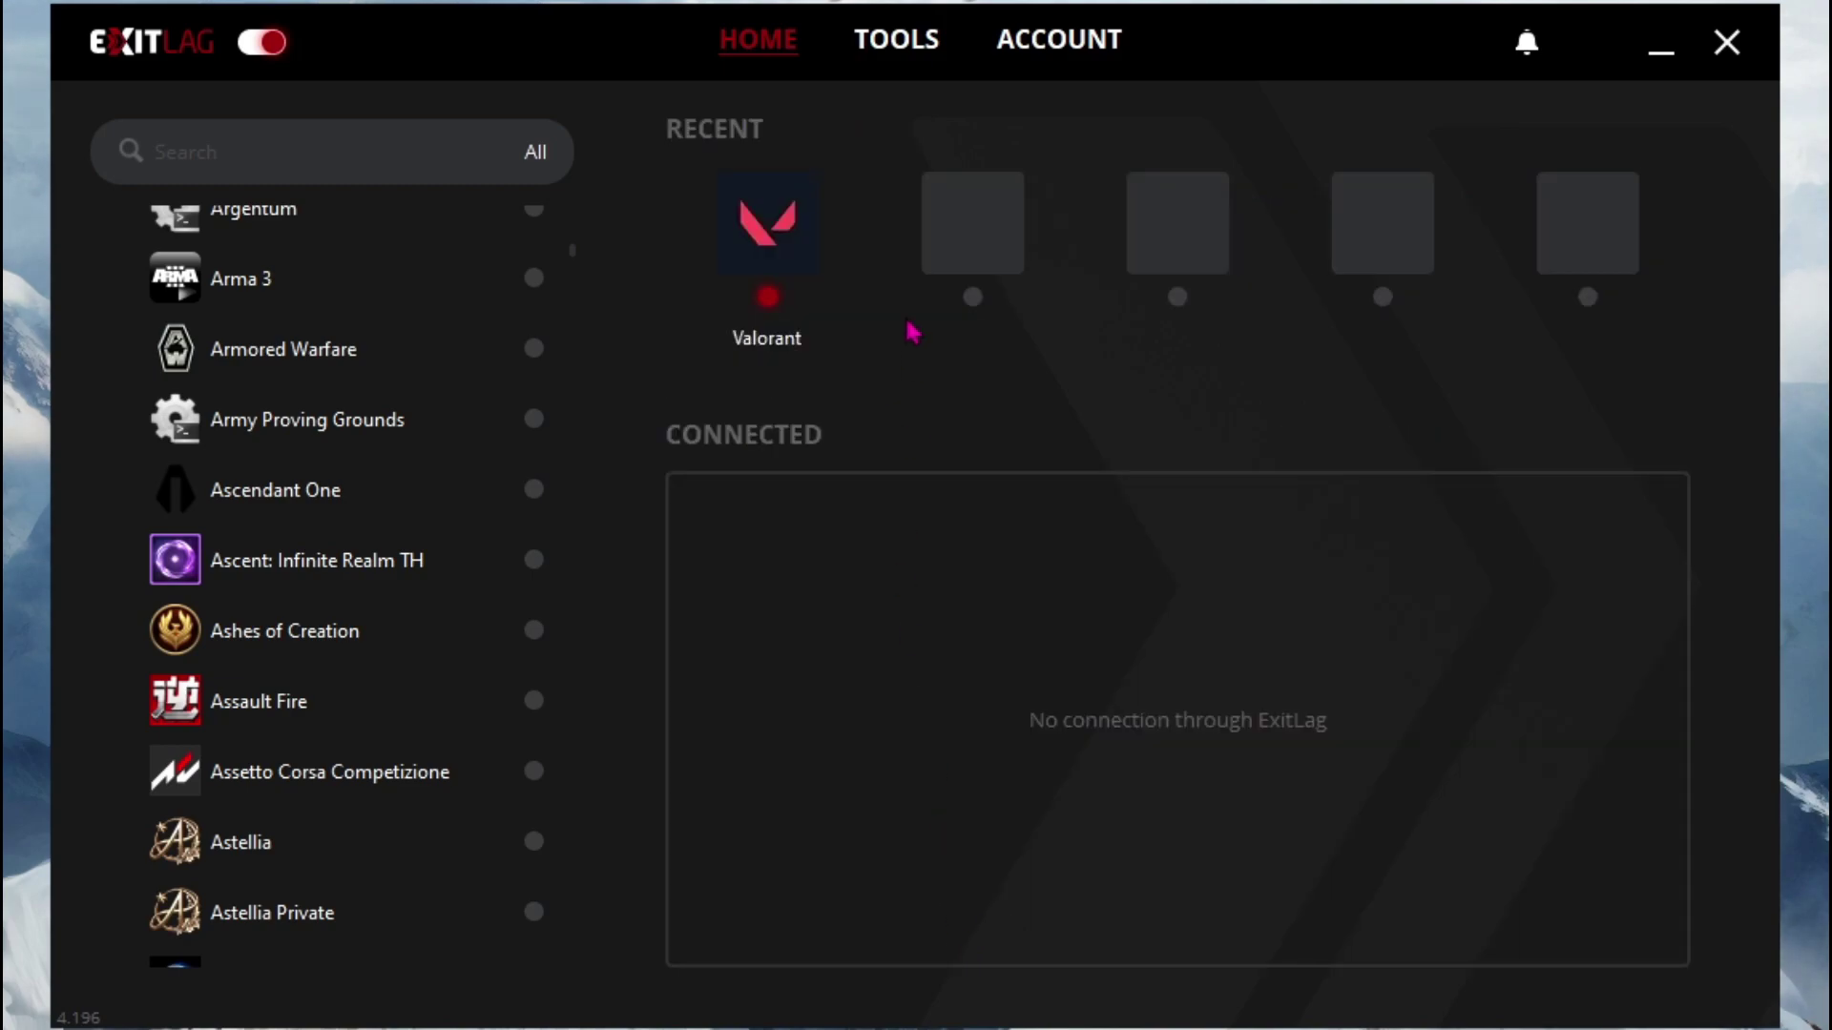
left_click(902, 57)
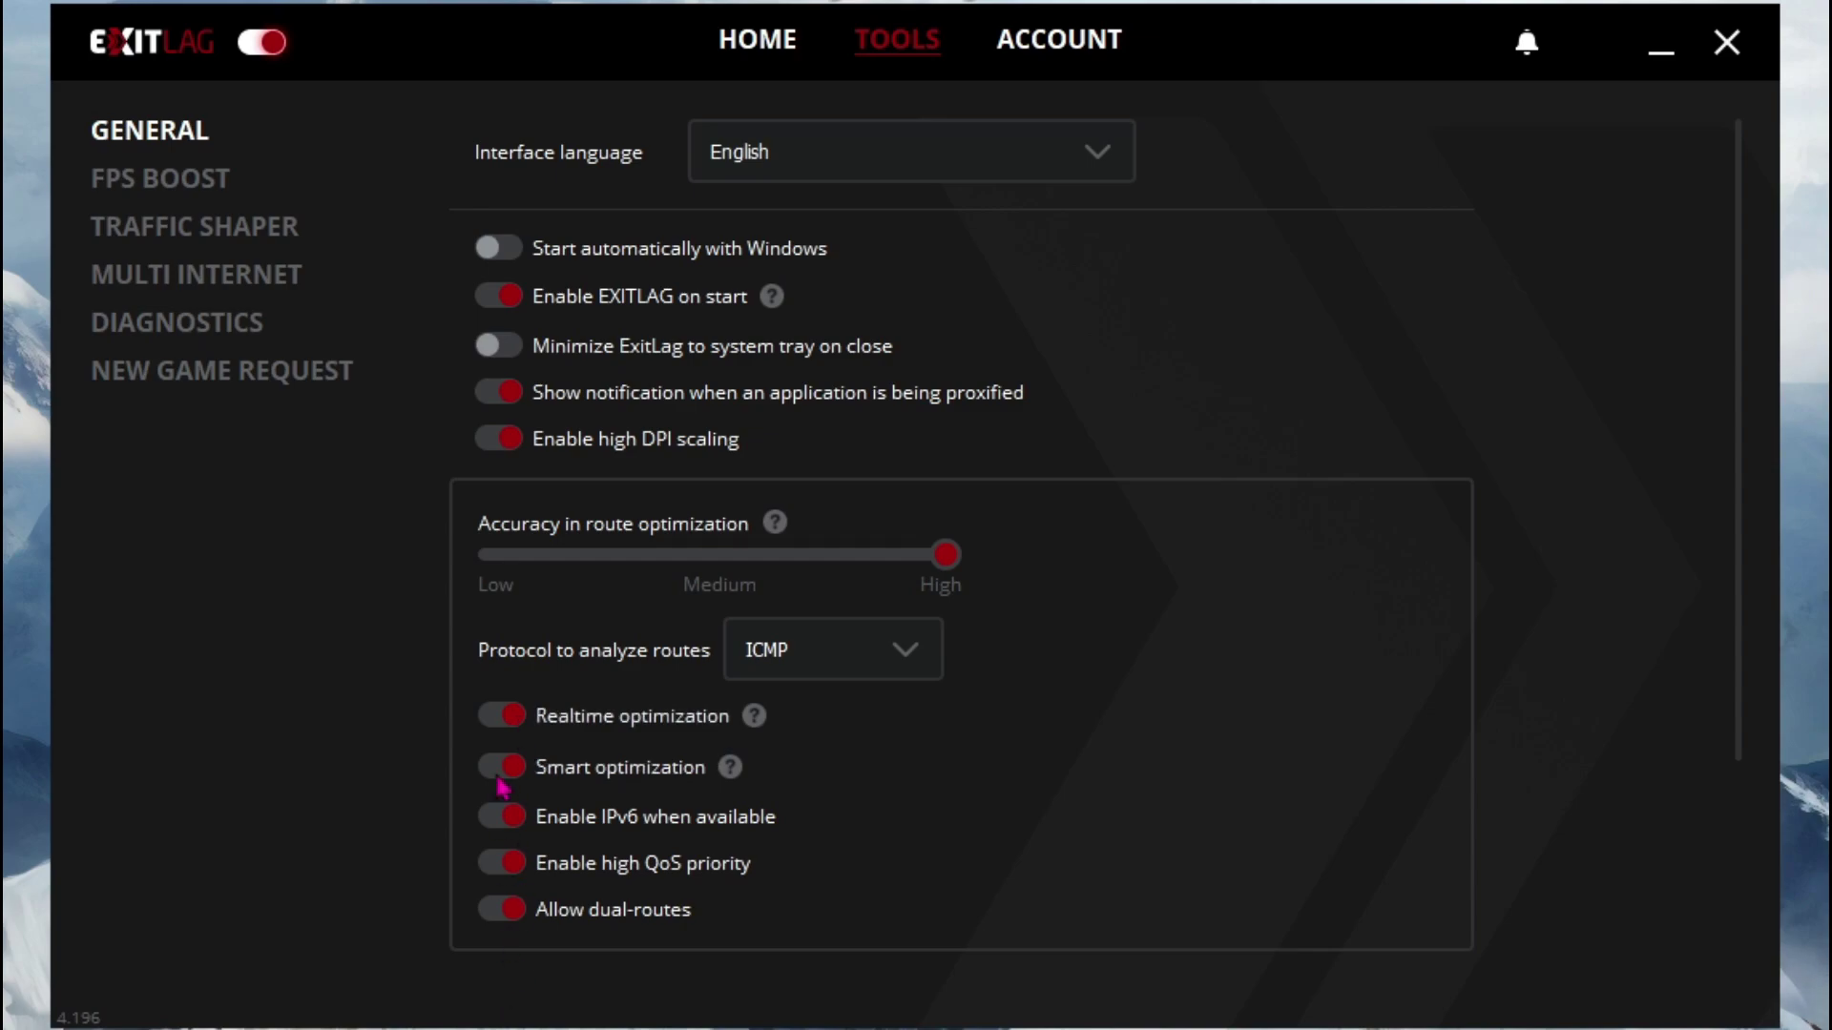
left_click(159, 186)
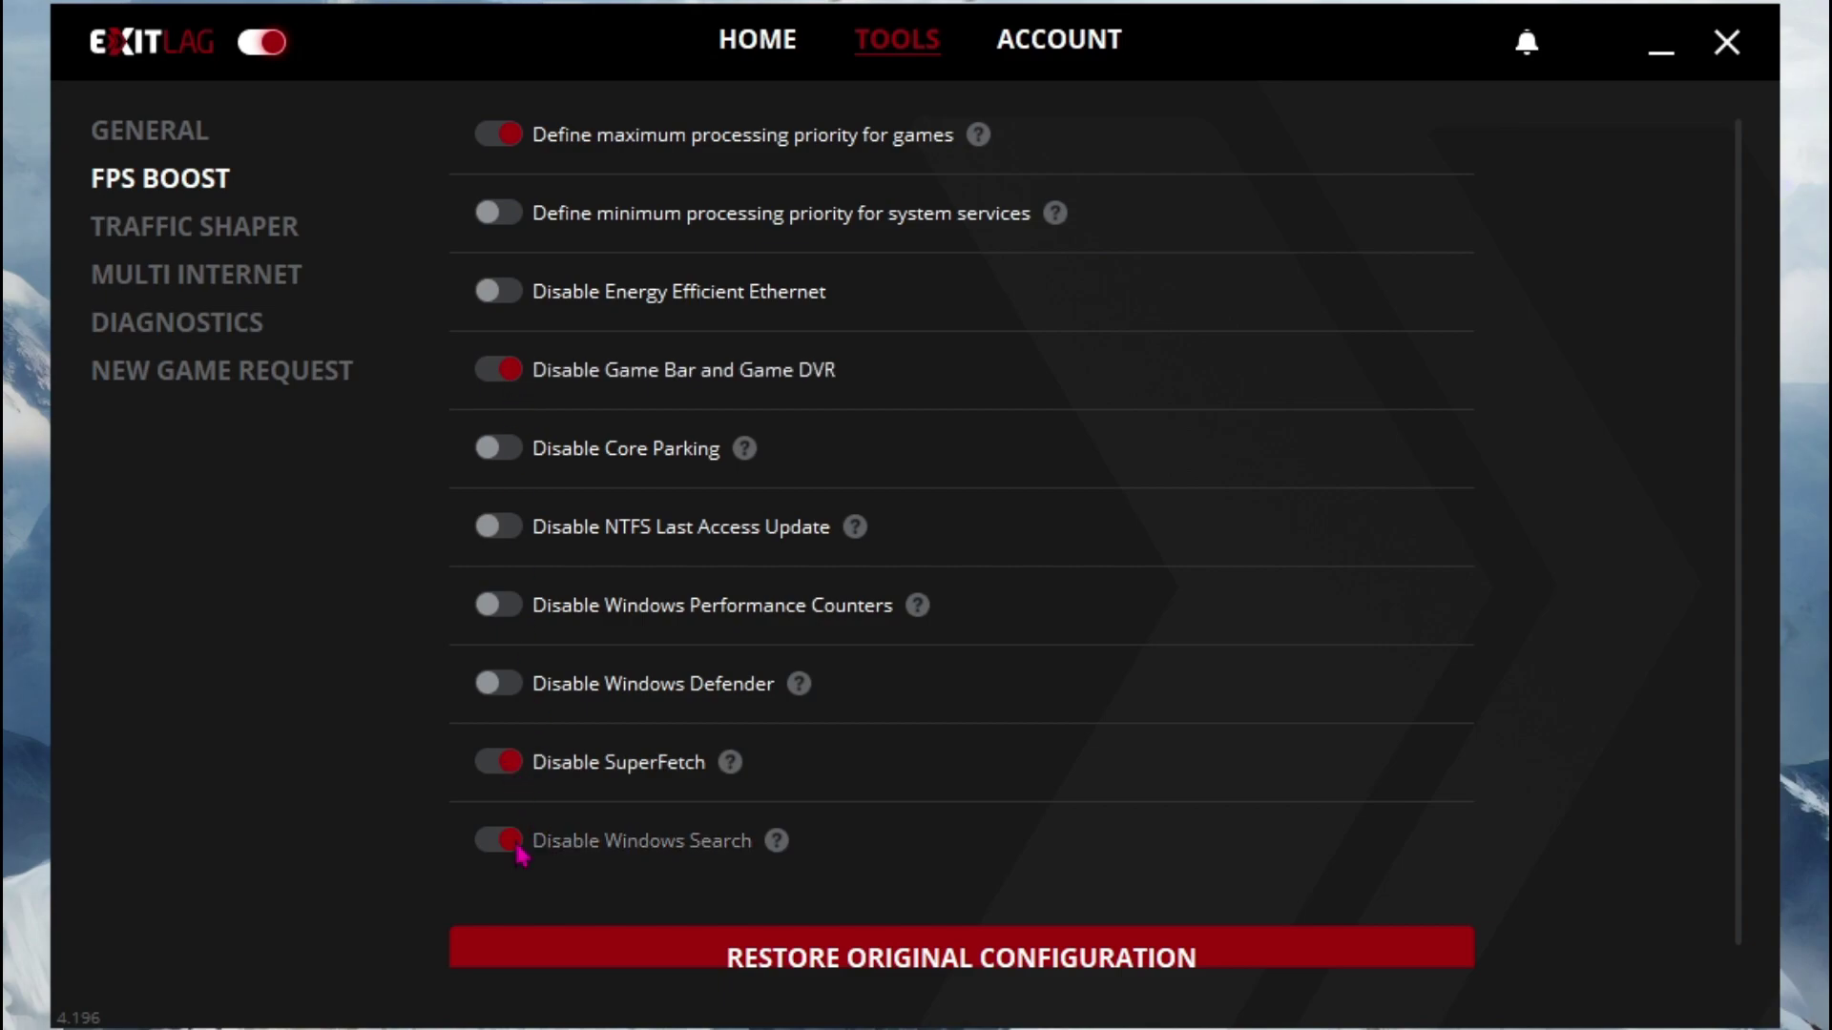
left_click(170, 139)
left_click(739, 48)
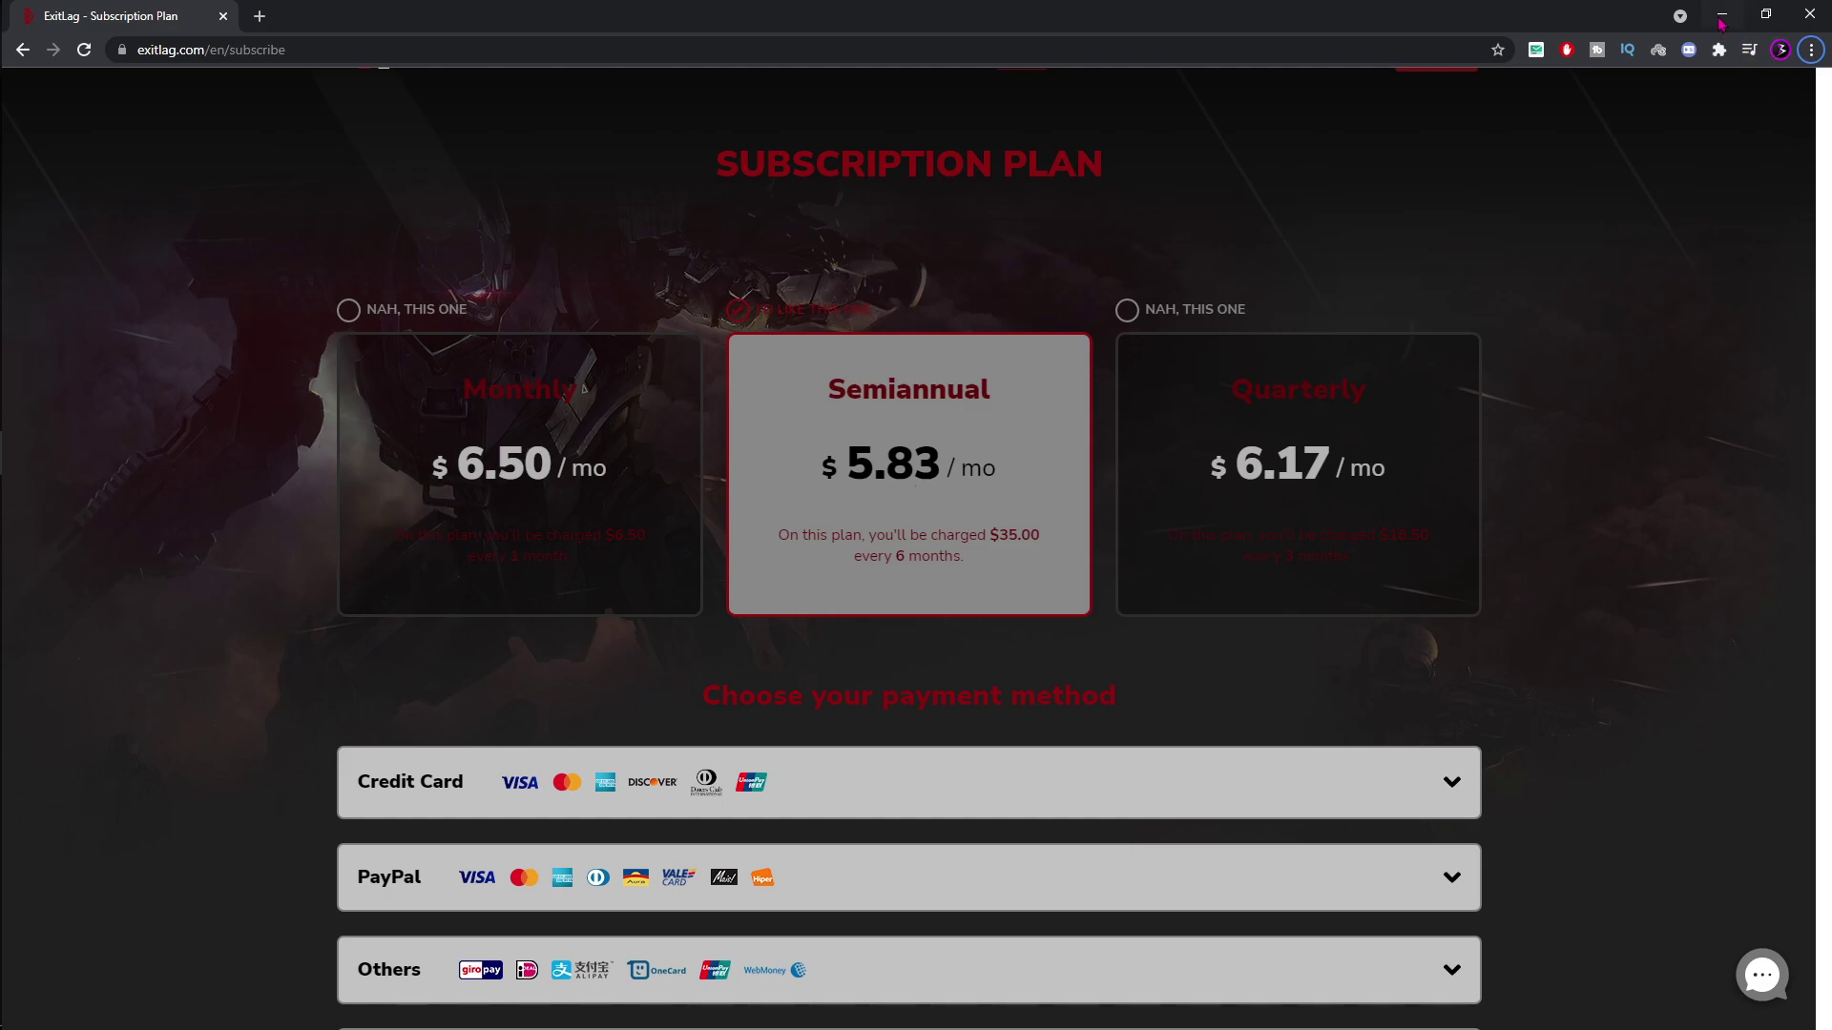
Minimize Chrome to show the desktop with the WiFi Optimal Settings archive and extracted file
left_click(1722, 17)
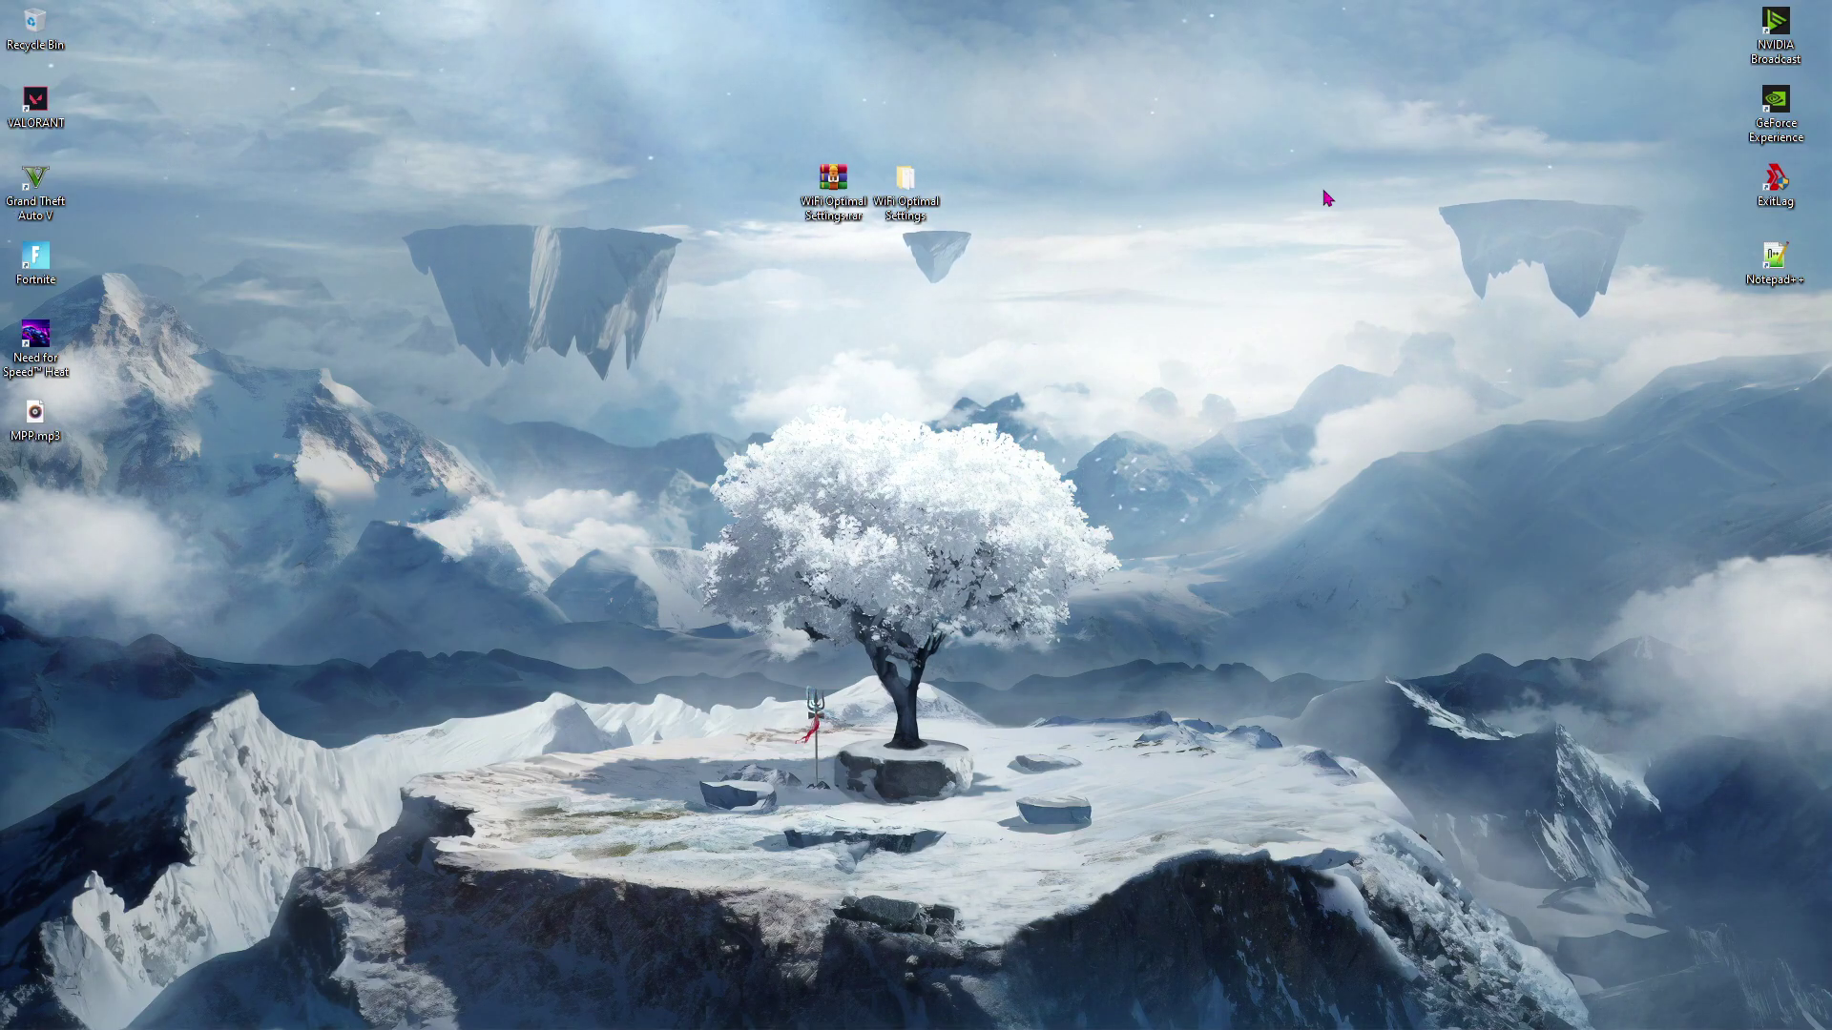